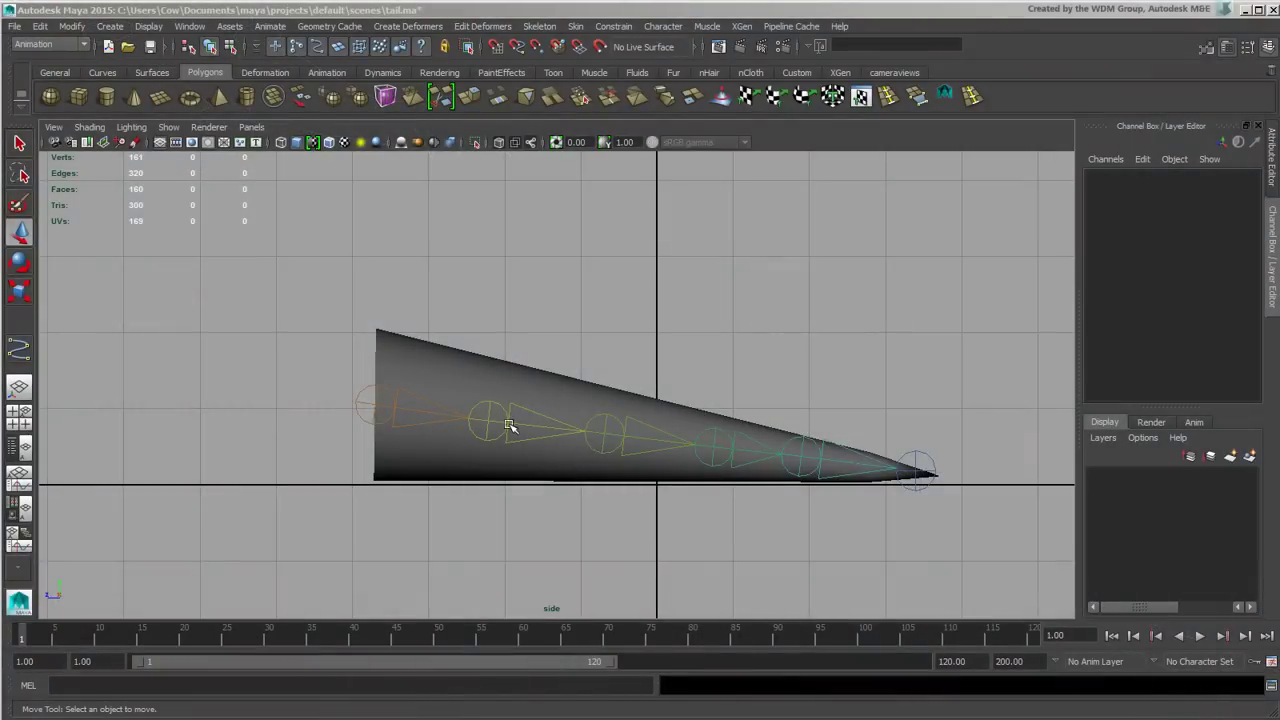
- Open the CV Curve Tool options from the Create menu, set to 3 Cubic with Uniform knots
{"action": "left_click", "coordinate": [119, 27]}
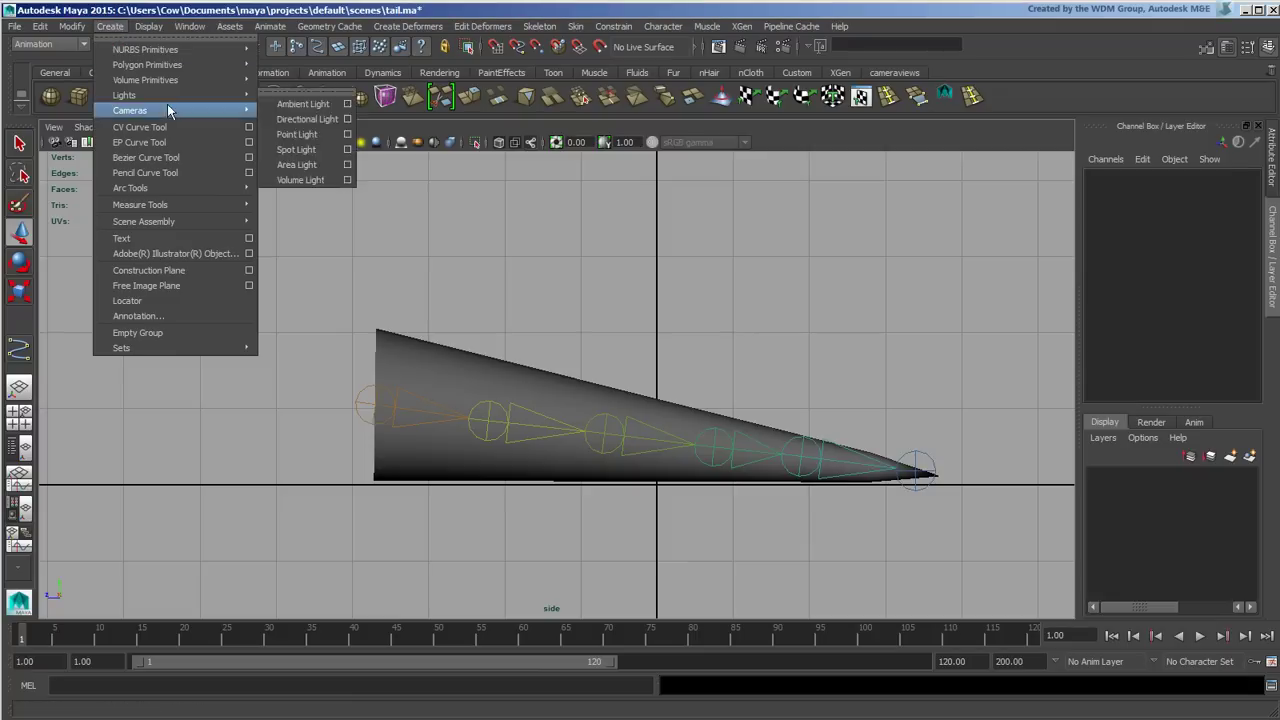
{"action": "left_click", "coordinate": [249, 127]}
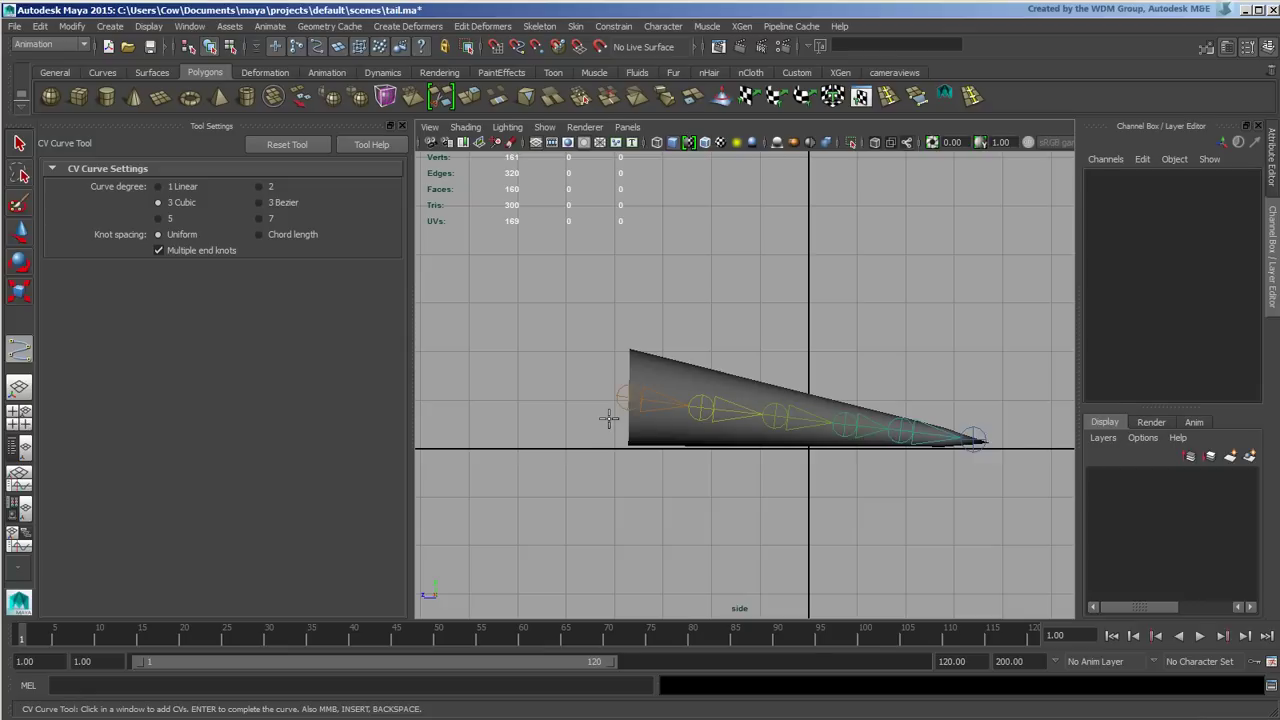
- Draw curve1 with CVs on the root and next four joints, ending just past the tail tip
{"action": "left_click", "coordinate": [401, 126]}
{"action": "left_click", "coordinate": [370, 405]}
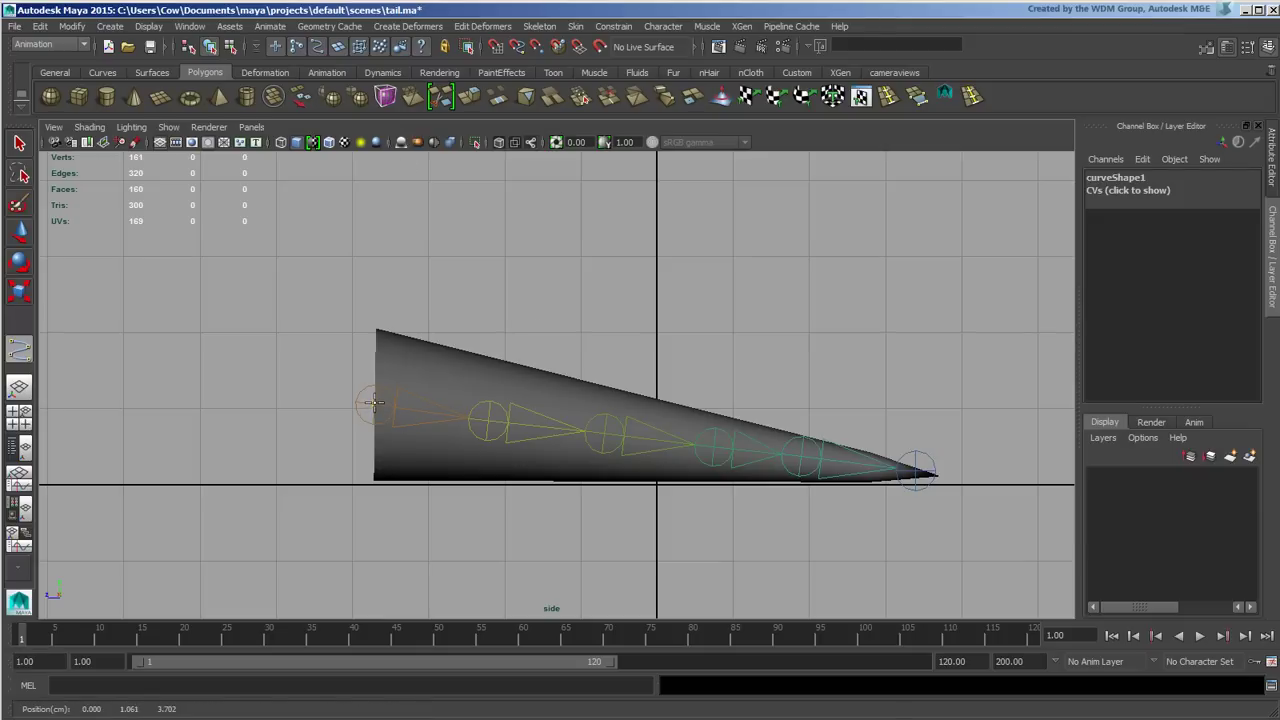
{"action": "left_click", "coordinate": [489, 424]}
{"action": "left_click", "coordinate": [604, 432]}
{"action": "left_click", "coordinate": [714, 447]}
{"action": "left_click", "coordinate": [802, 460]}
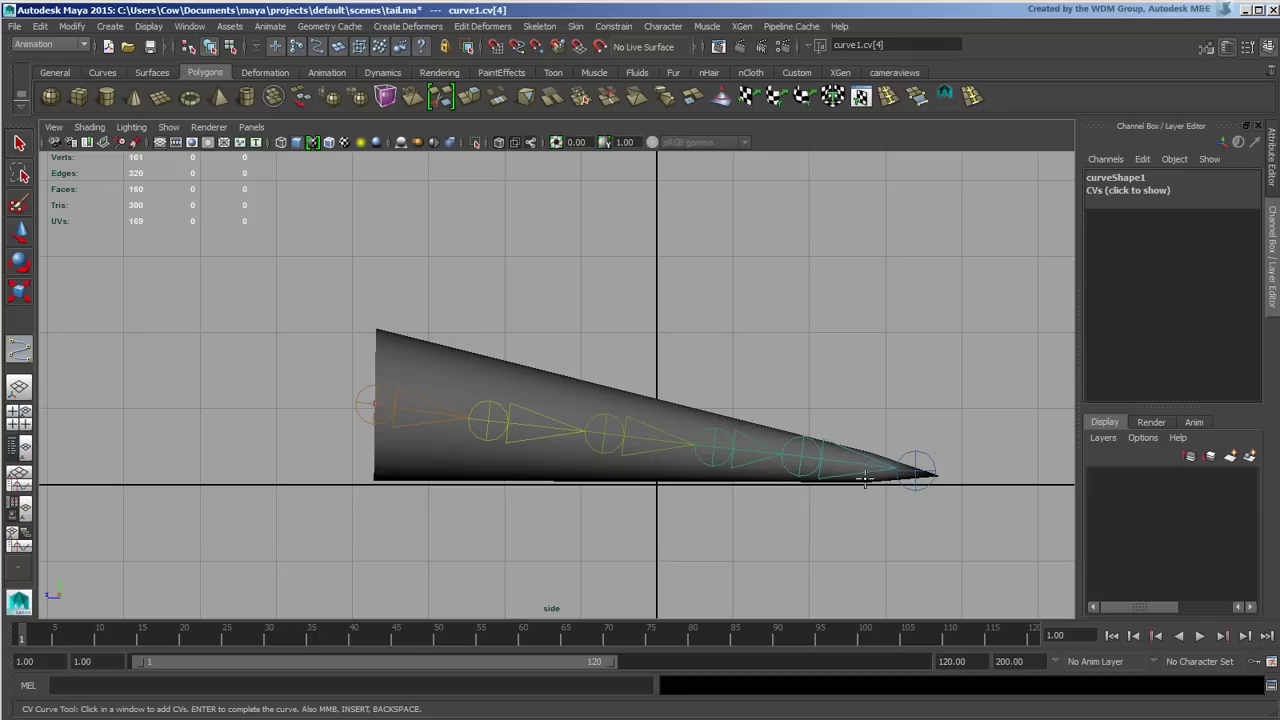
{"action": "left_click_drag", "start_coordinate": [943, 473], "coordinate": [974, 477]}
{"action": "key", "text": "Return"}
{"action": "key", "text": "w"}
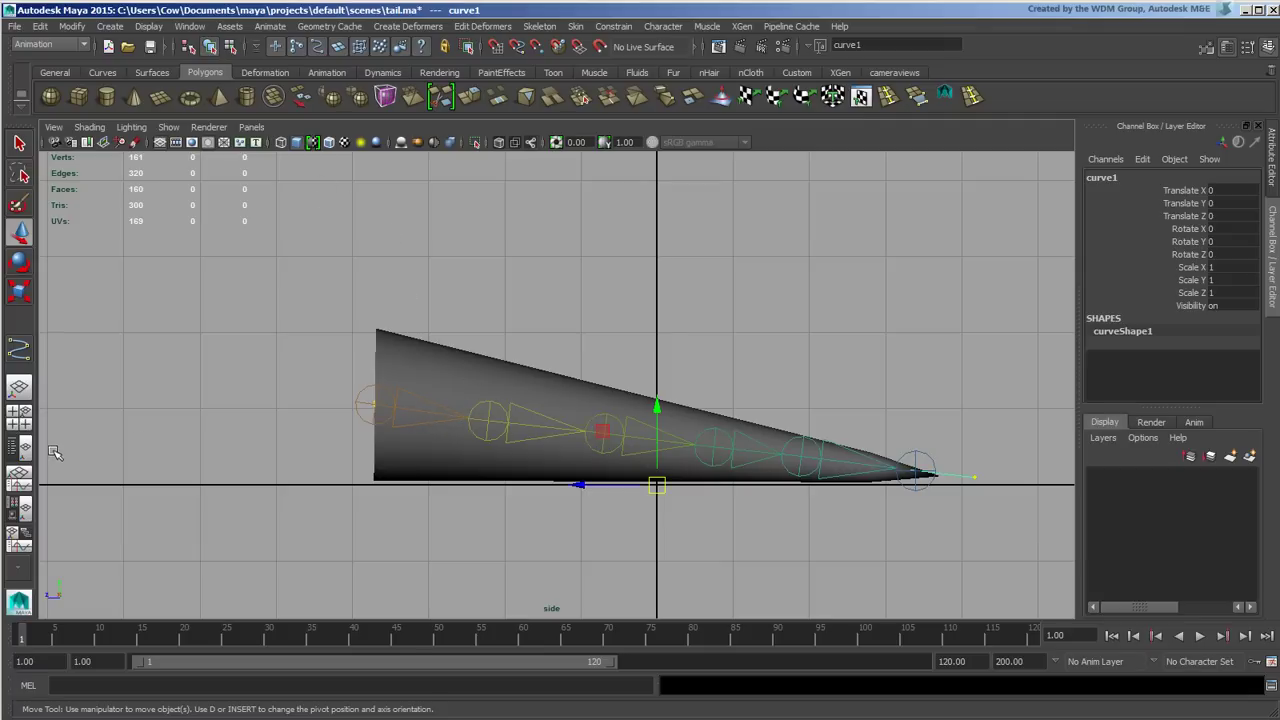
- Show the Persp/Outliner layout and activate the nDynamics menu set for the nHair tools
{"action": "left_click", "coordinate": [22, 452]}
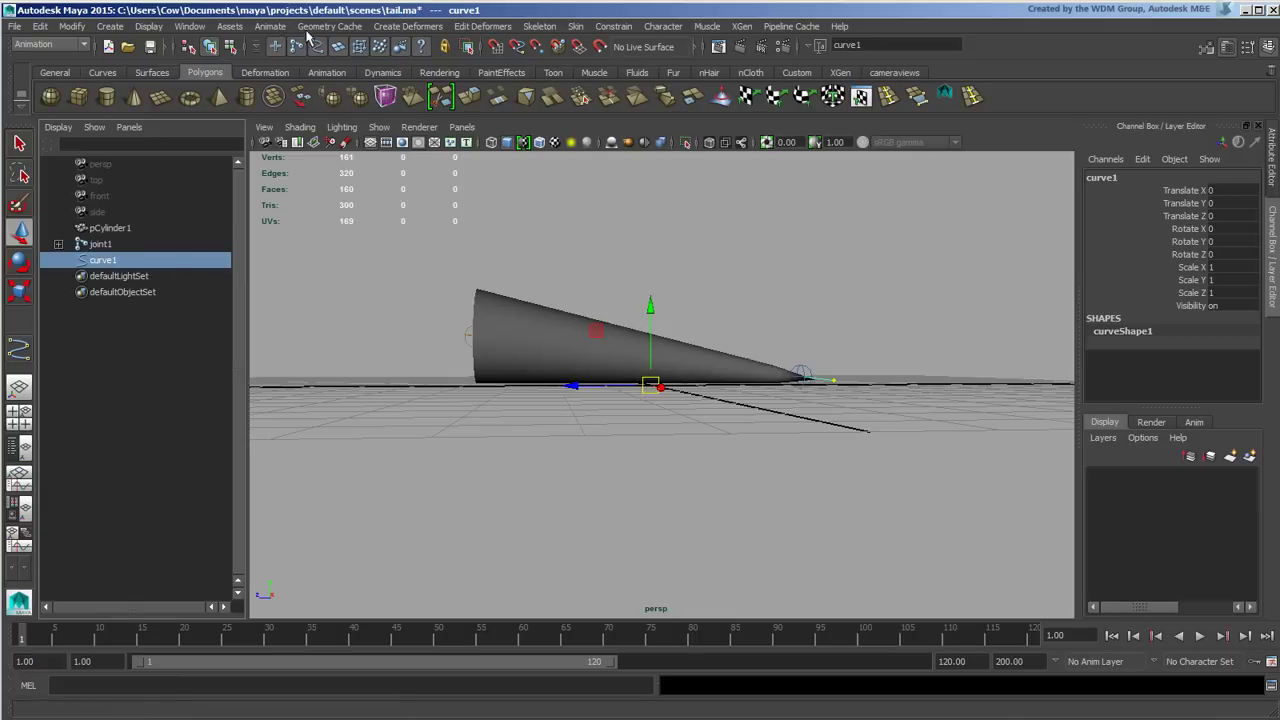
{"action": "left_click", "coordinate": [50, 45]}
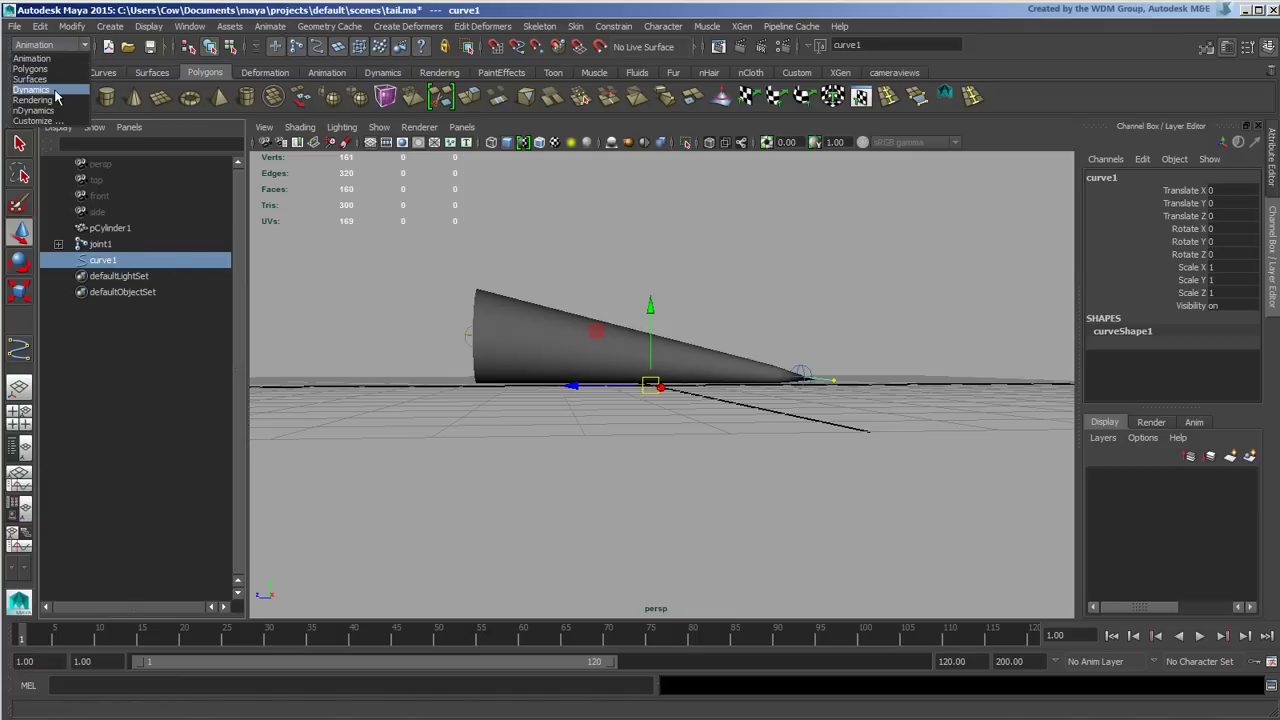
{"action": "left_click", "coordinate": [57, 90]}
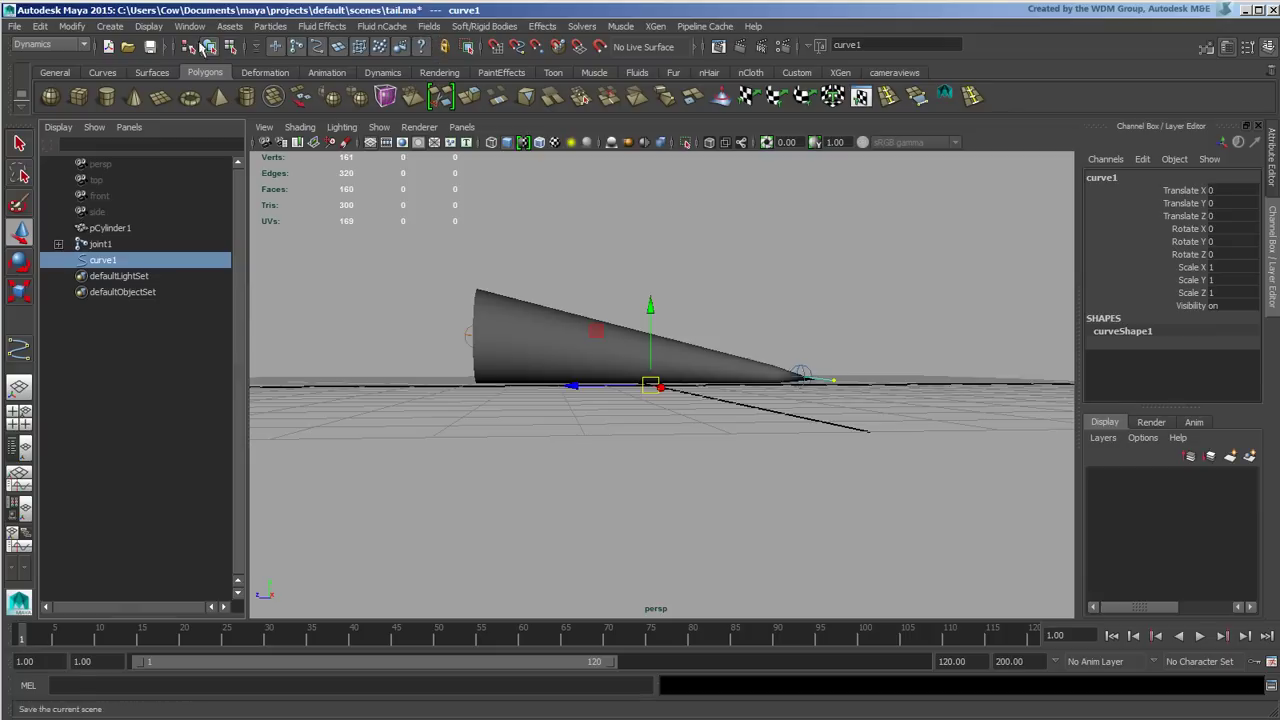
{"action": "left_click", "coordinate": [66, 45]}
{"action": "left_click", "coordinate": [50, 111]}
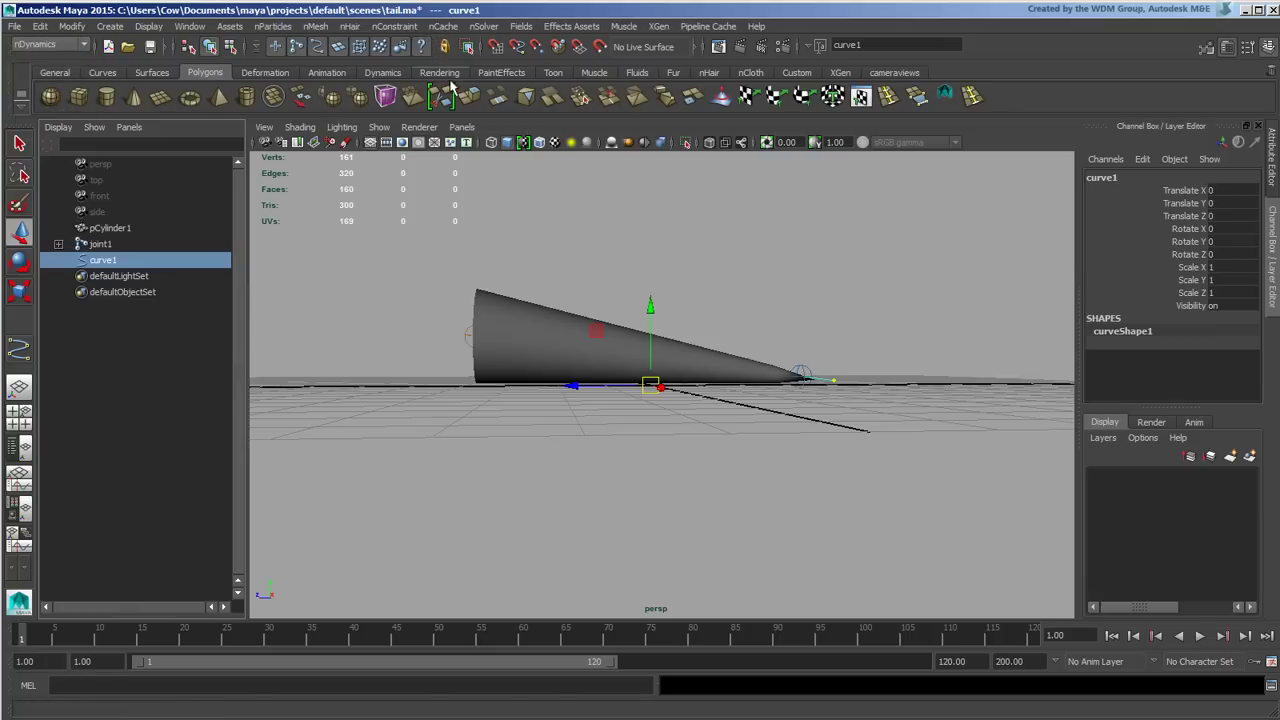
{"action": "left_click", "coordinate": [352, 27]}
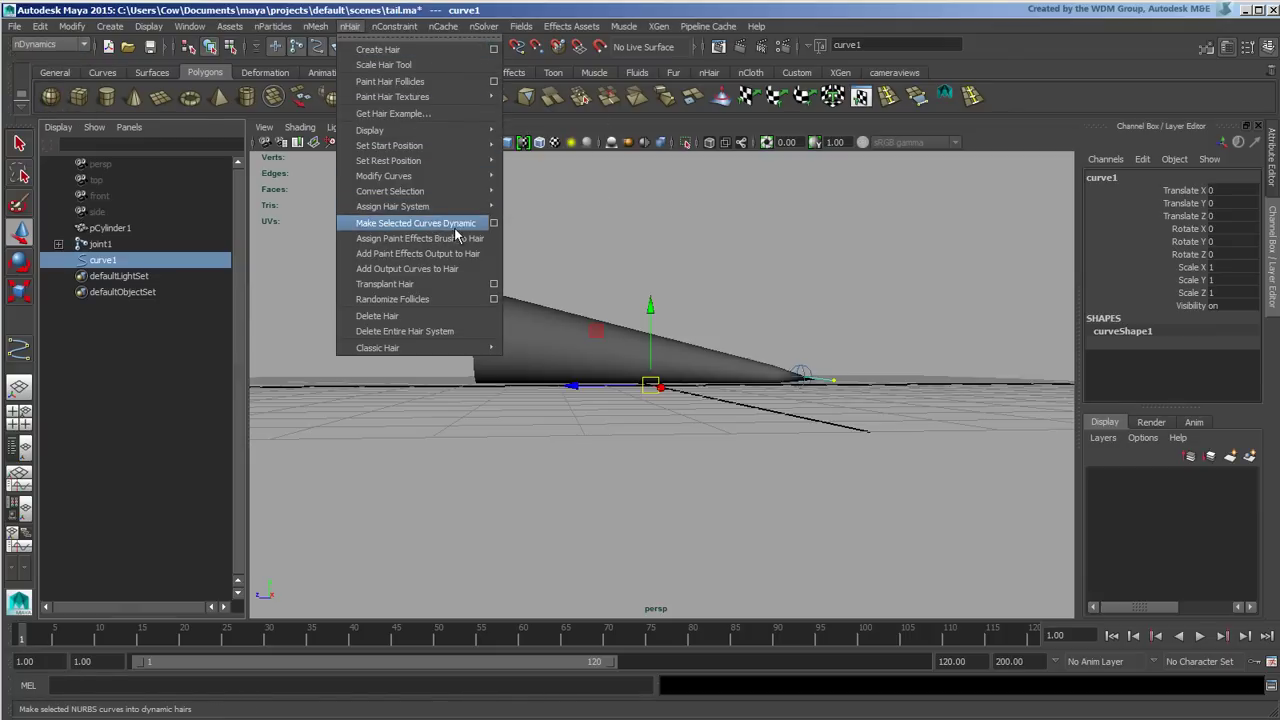
- Open the Make Selected Curves Dynamic options and keep Output set to NURBS curves
{"action": "left_click", "coordinate": [494, 224]}
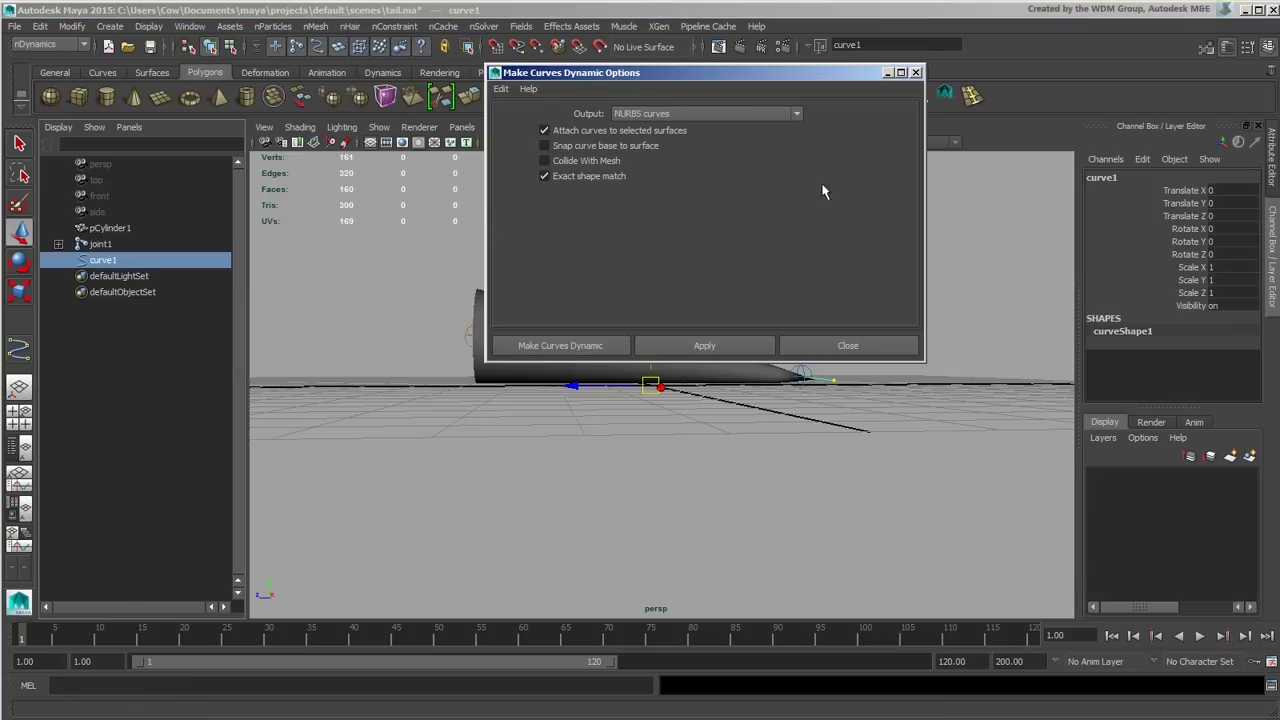
{"action": "left_click_drag", "start_coordinate": [702, 79], "coordinate": [743, 90]}
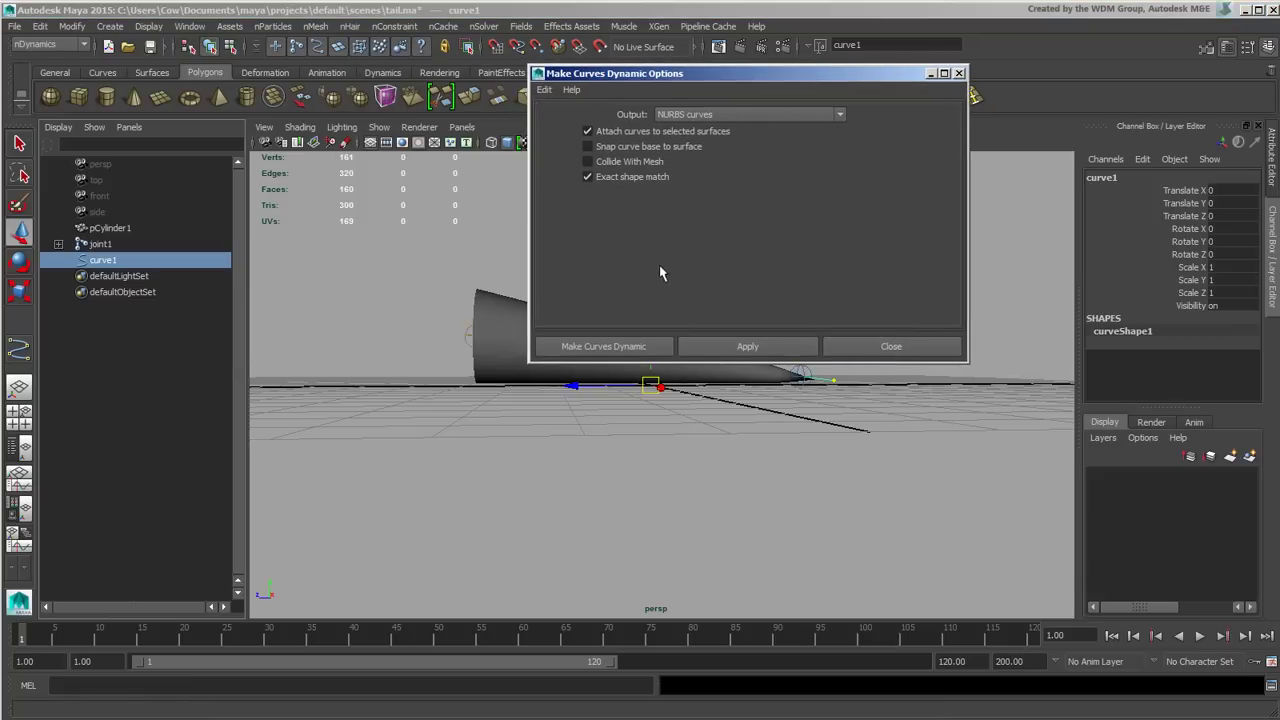
{"action": "left_click", "coordinate": [725, 117]}
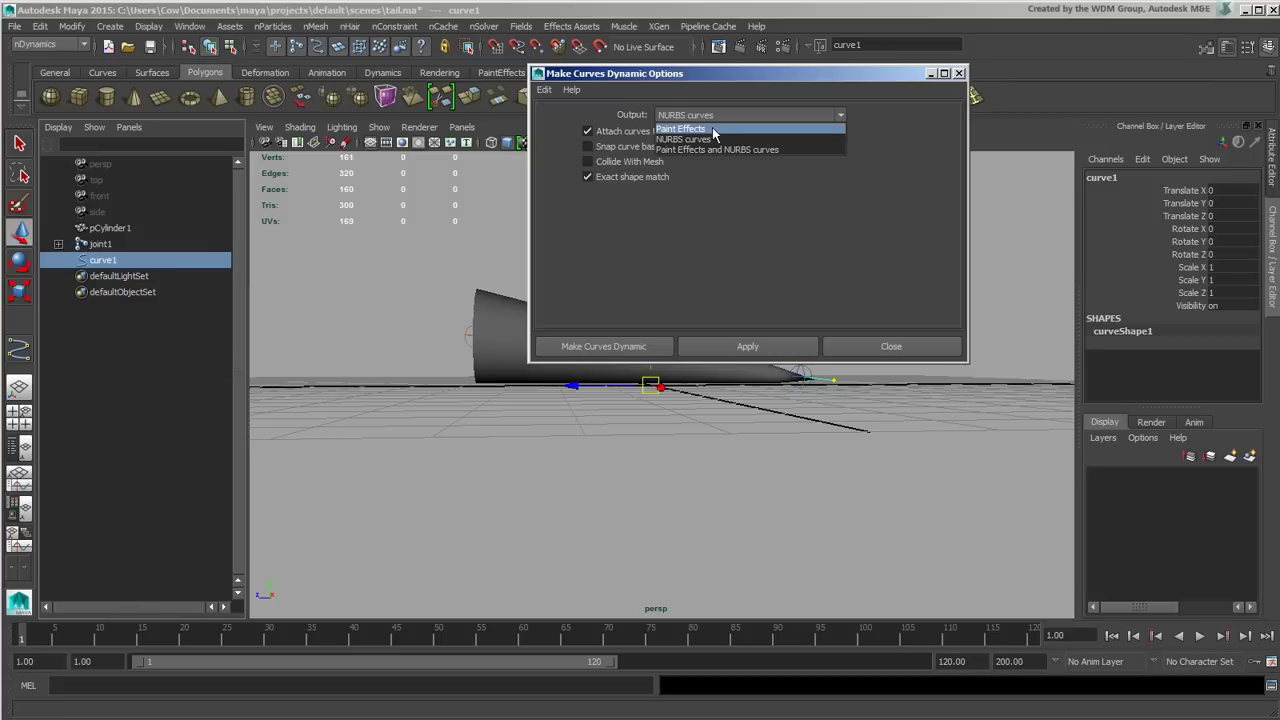
{"action": "left_click", "coordinate": [700, 139]}
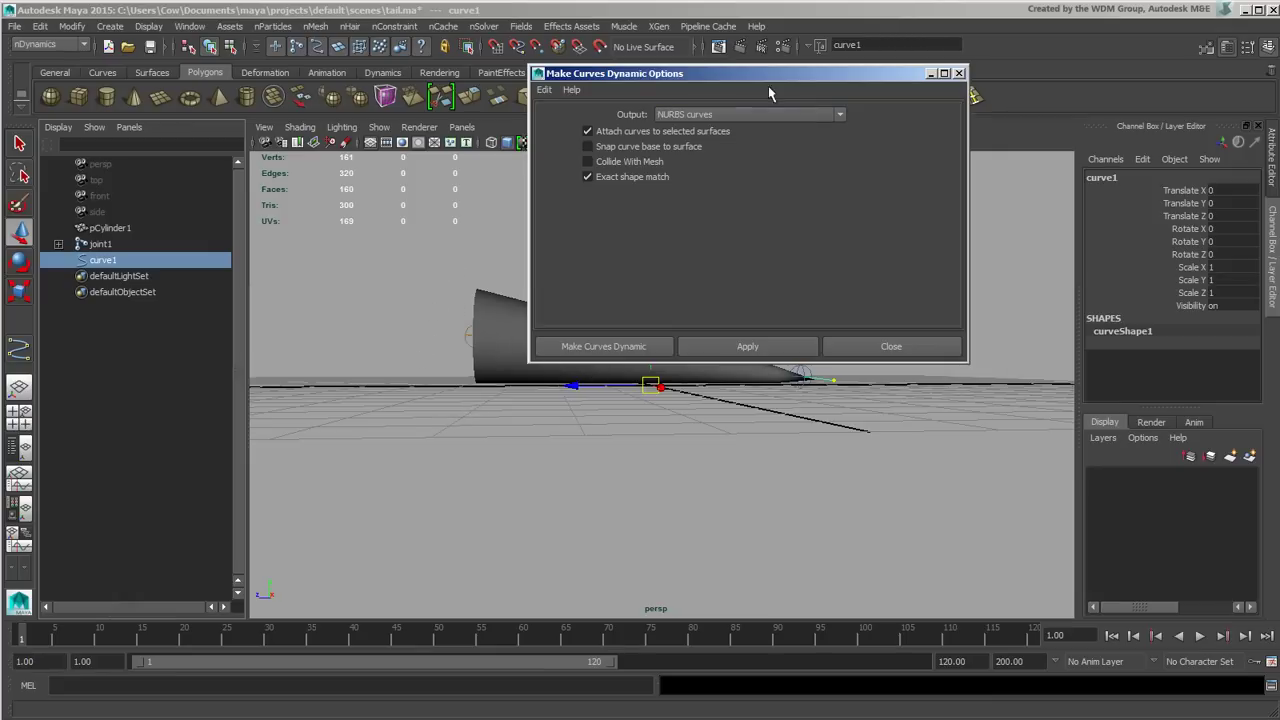
{"action": "left_click_drag", "start_coordinate": [764, 72], "coordinate": [842, 56]}
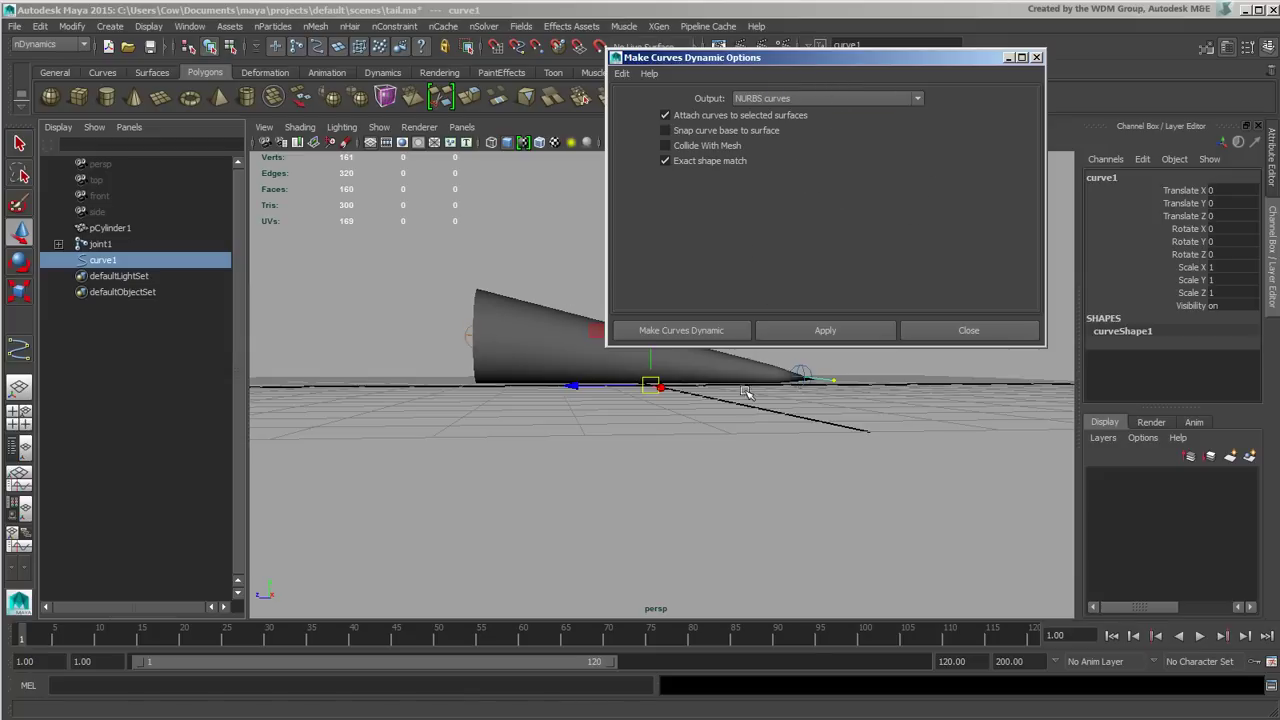
{"action": "left_click_drag", "start_coordinate": [850, 62], "coordinate": [827, 74]}
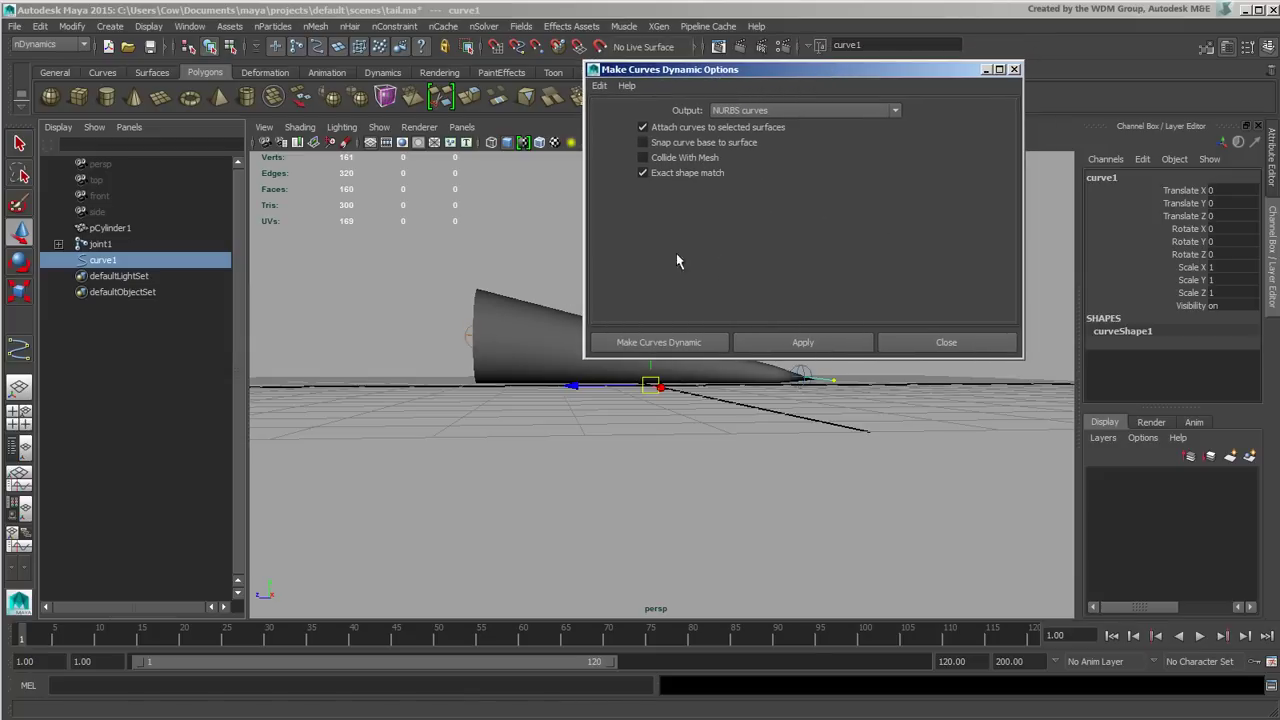
- Make curve1 dynamic, show the tail in wireframe, preview the hair droop, and rewind to frame 1
{"action": "left_click", "coordinate": [697, 345]}
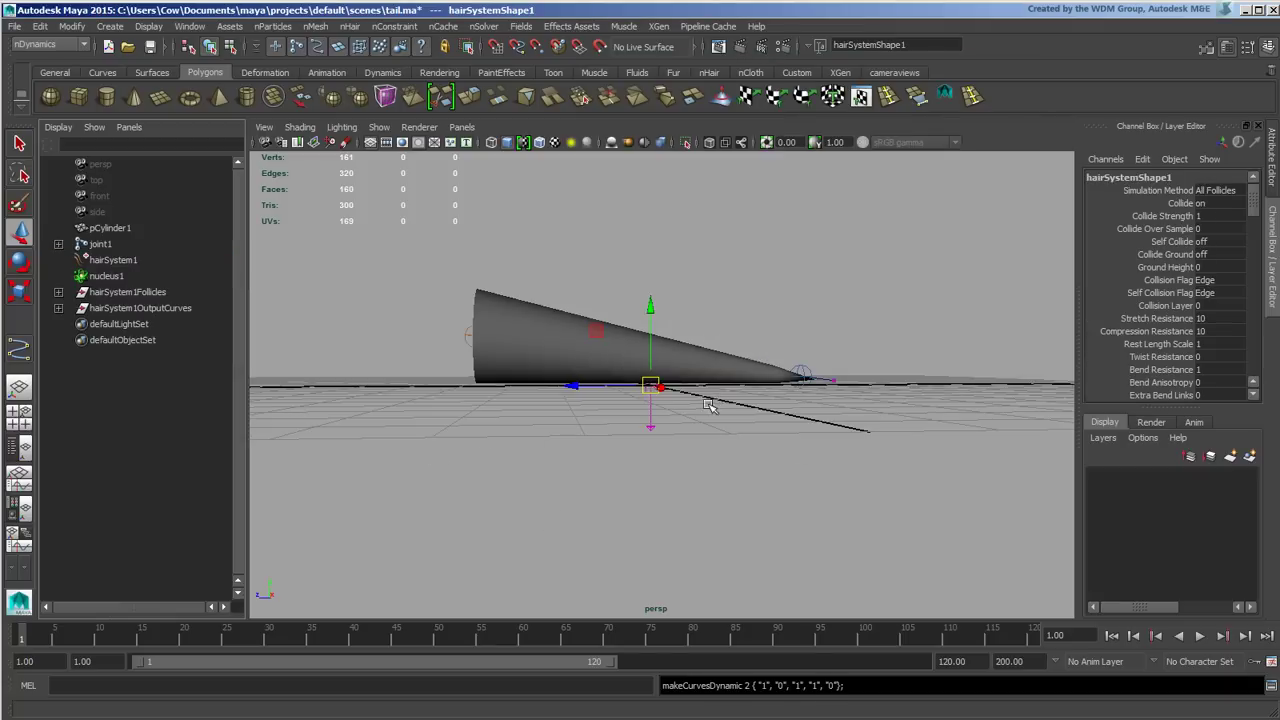
{"action": "left_click_drag", "start_coordinate": [717, 443], "coordinate": [834, 480], "text": "alt"}
{"action": "key", "text": "4"}
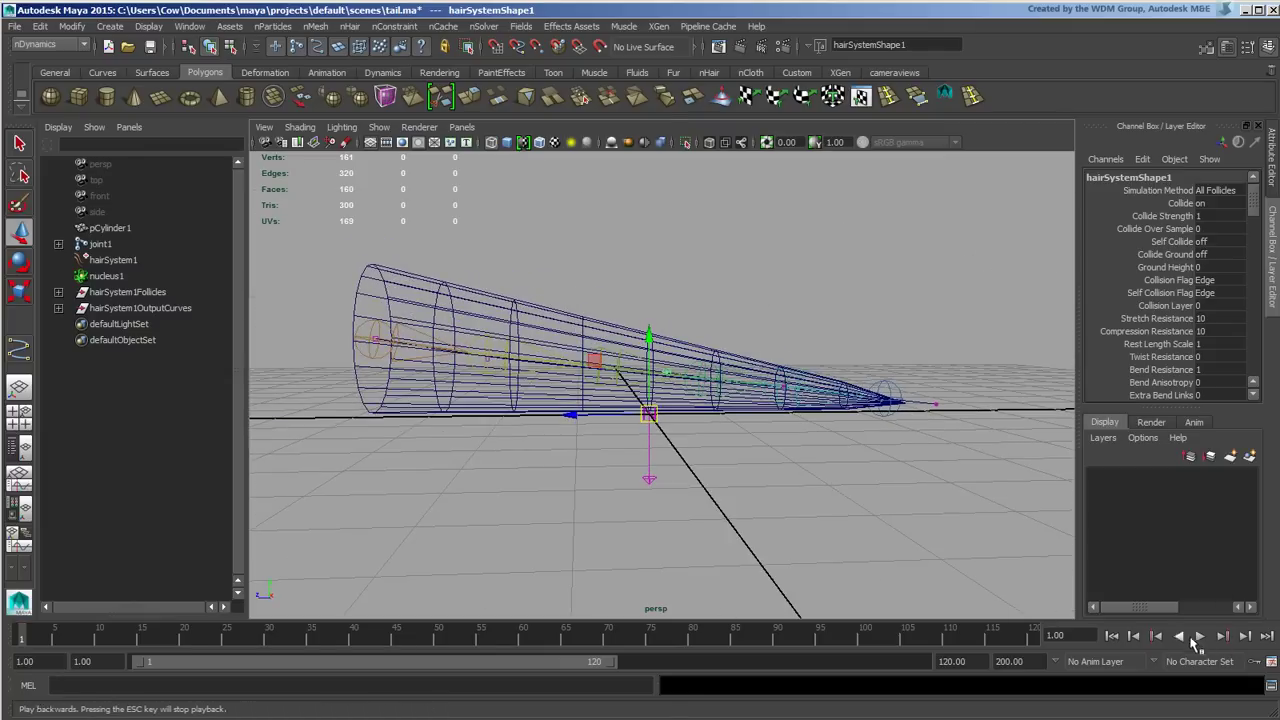
{"action": "left_click", "coordinate": [1200, 636]}
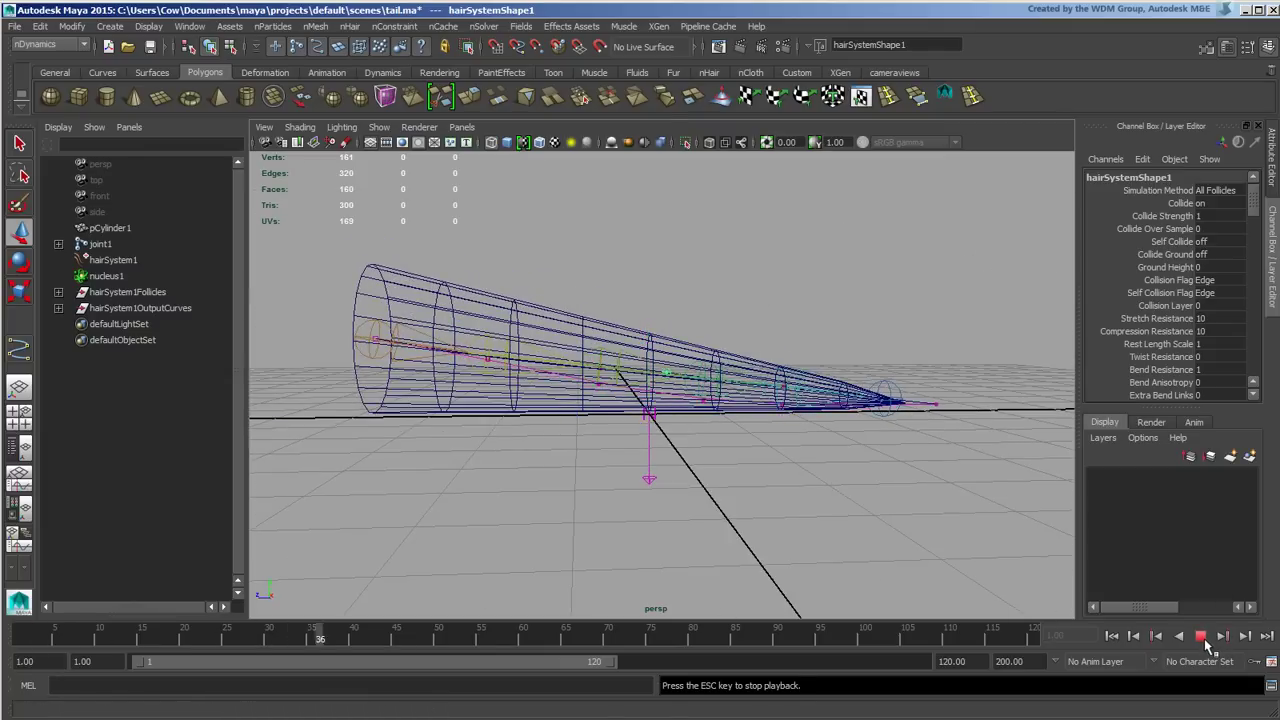
{"action": "left_click", "coordinate": [1201, 637]}
{"action": "left_click", "coordinate": [1111, 636]}
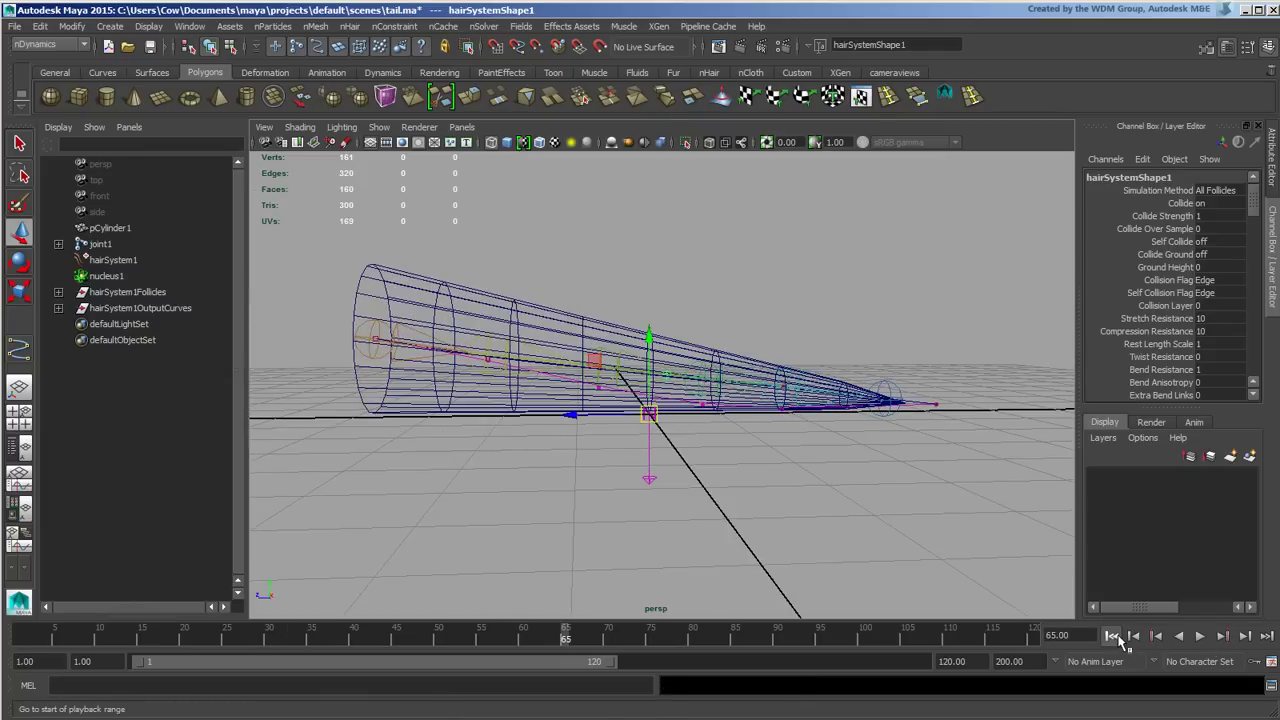
{"action": "left_click_drag", "start_coordinate": [714, 471], "coordinate": [650, 385], "text": "alt"}
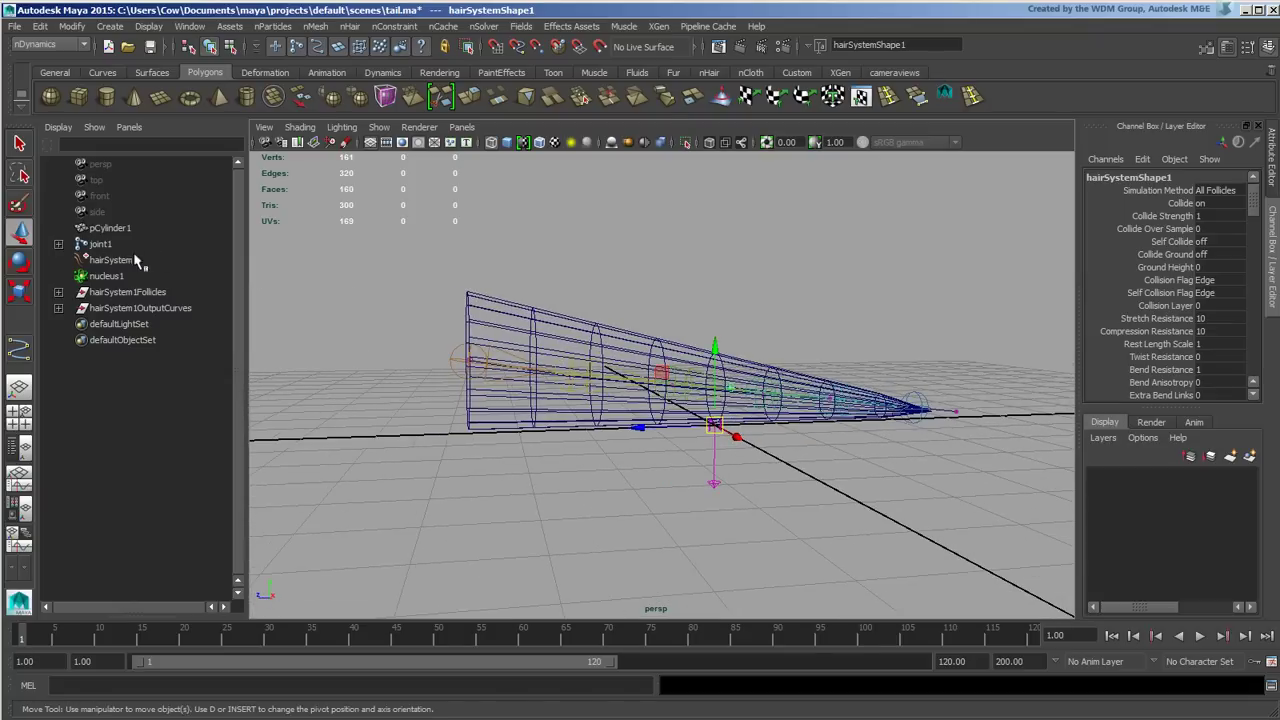
- Inspect the Outliner hierarchy of joint1, hairSystem1Follicles, follicle1, curve1 and the output curves
{"action": "left_click", "coordinate": [58, 244]}
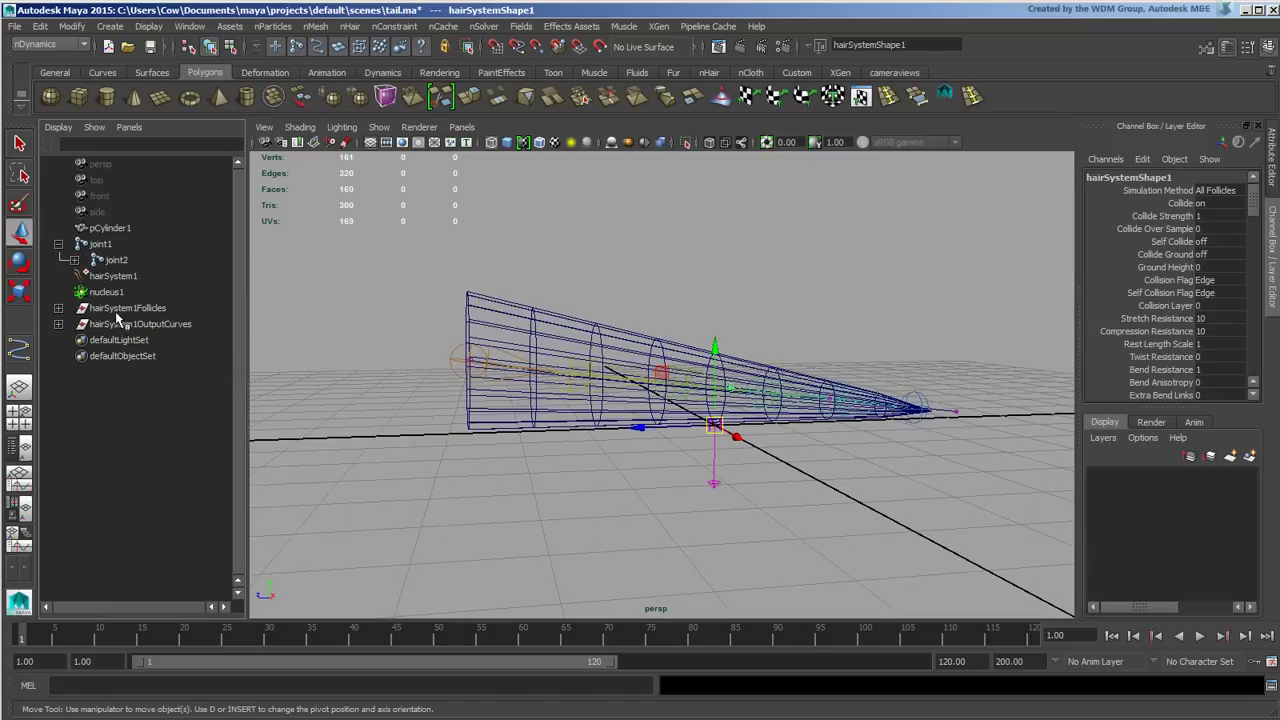
{"action": "left_click", "coordinate": [125, 308]}
{"action": "left_click", "coordinate": [58, 308]}
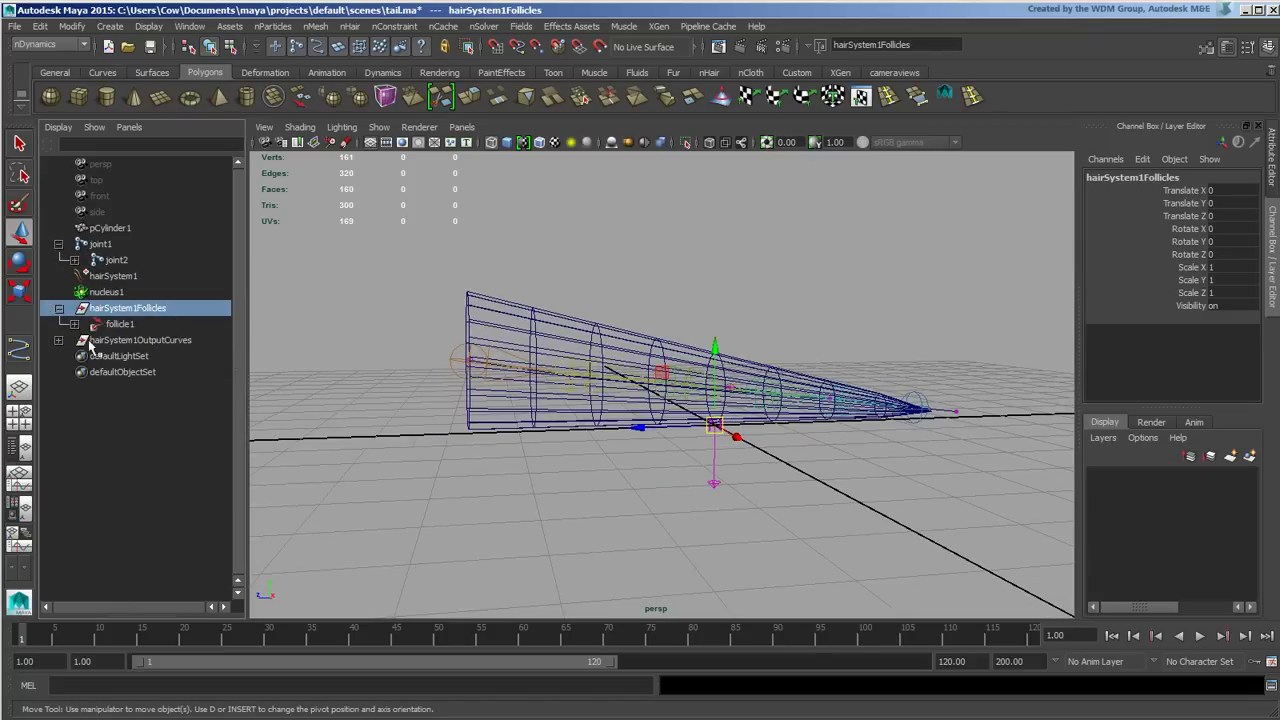
{"action": "left_click", "coordinate": [74, 326]}
{"action": "left_click", "coordinate": [143, 342]}
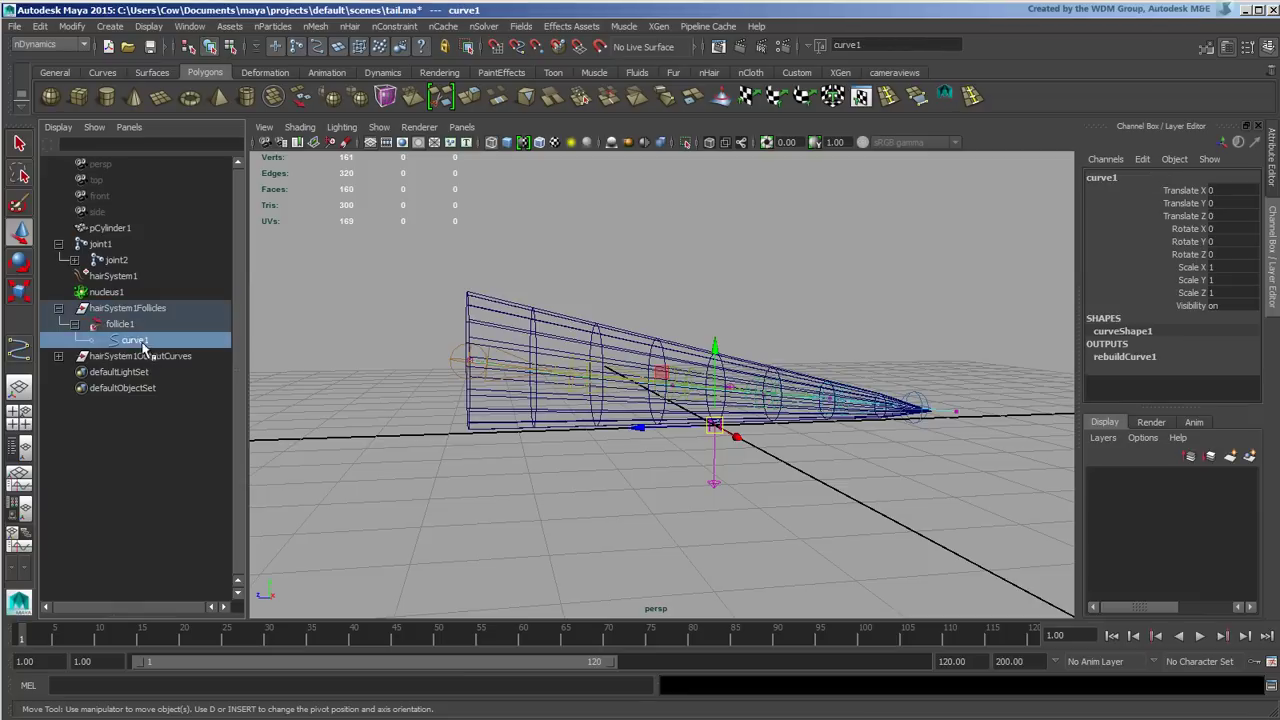
{"action": "left_click", "coordinate": [120, 324]}
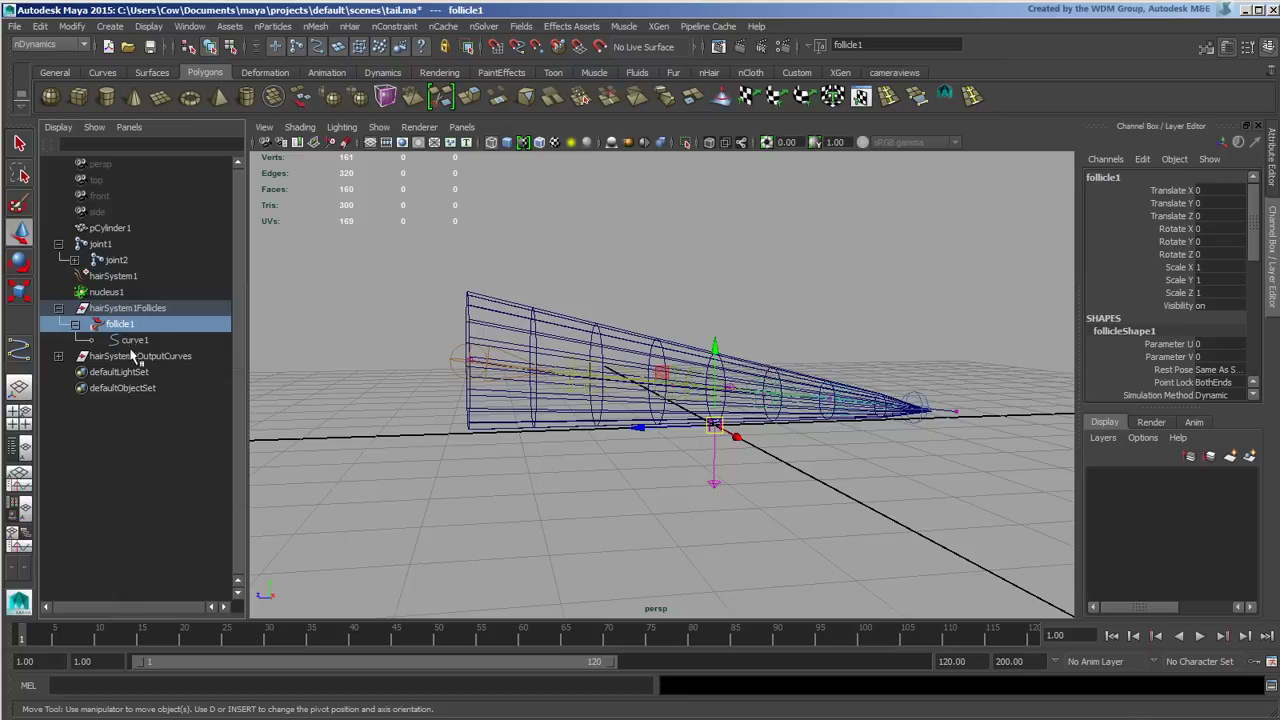
{"action": "left_click", "coordinate": [58, 356]}
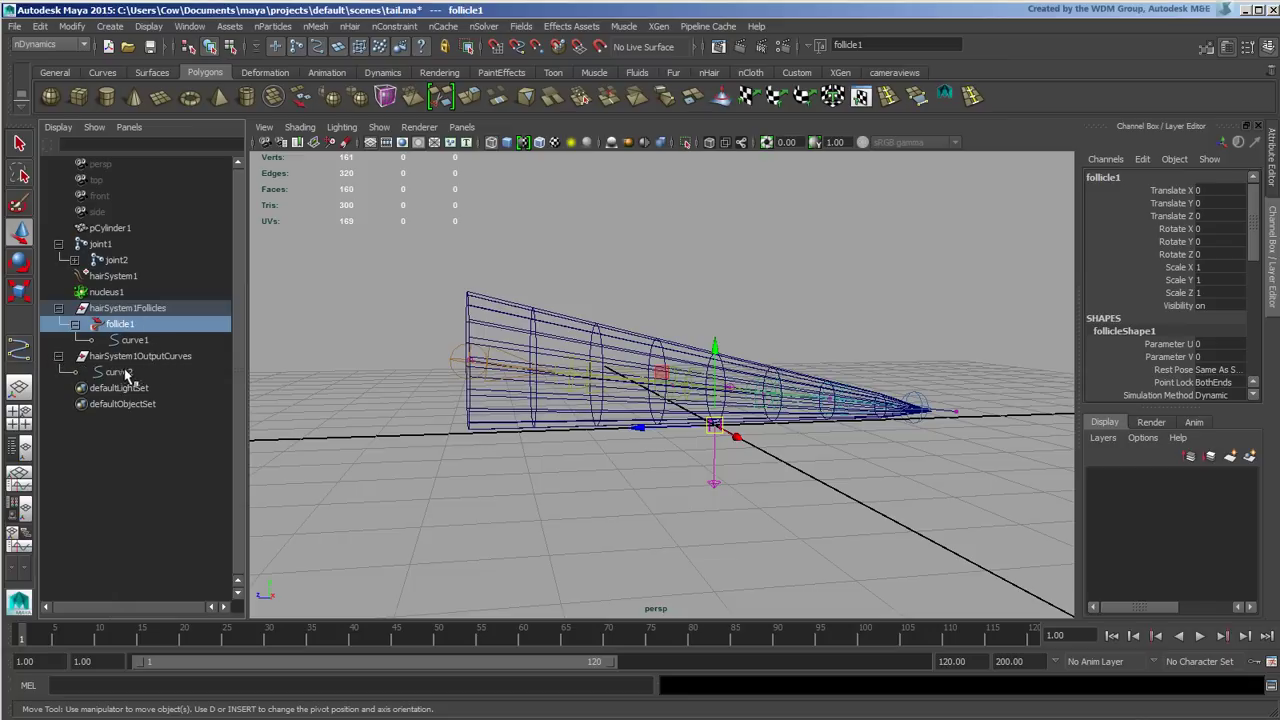
{"action": "left_click", "coordinate": [58, 357]}
{"action": "left_click", "coordinate": [74, 324]}
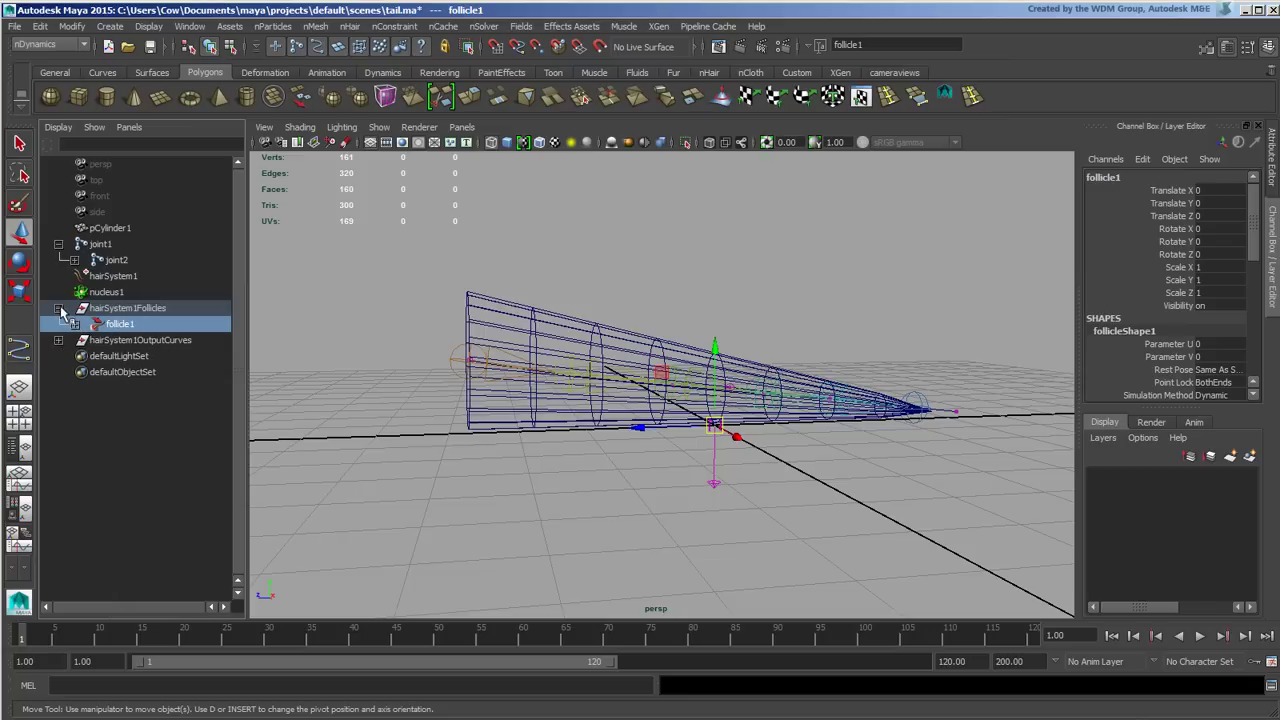
{"action": "left_click", "coordinate": [58, 308]}
- Parent hairSystem1Follicles under joint1 in the Outliner
{"action": "left_click", "coordinate": [140, 309]}
{"action": "middle_click_drag", "start_coordinate": [140, 309], "coordinate": [98, 246]}
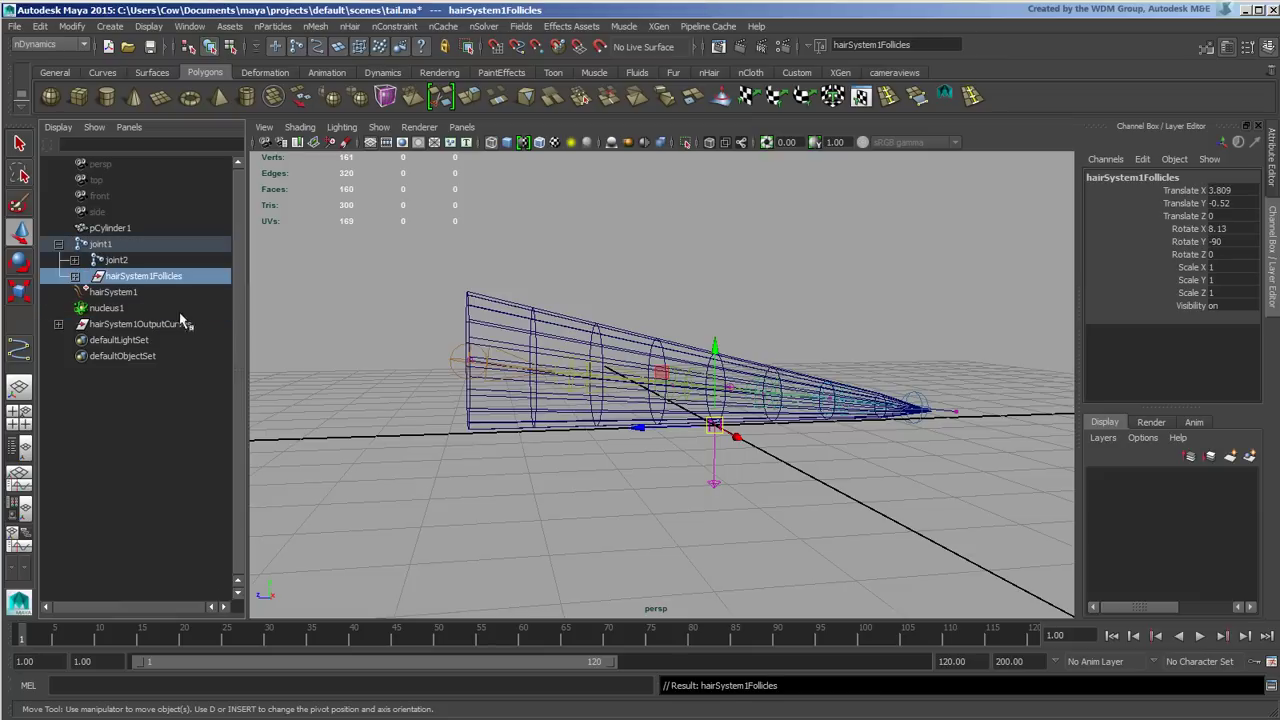
{"action": "mouse_move", "coordinate": [563, 437]}
{"action": "middle_mouse_down", "text": "alt"}
{"action": "mouse_move", "coordinate": [545, 430]}
{"action": "mouse_move", "coordinate": [557, 428]}
{"action": "middle_mouse_up", "text": "alt"}
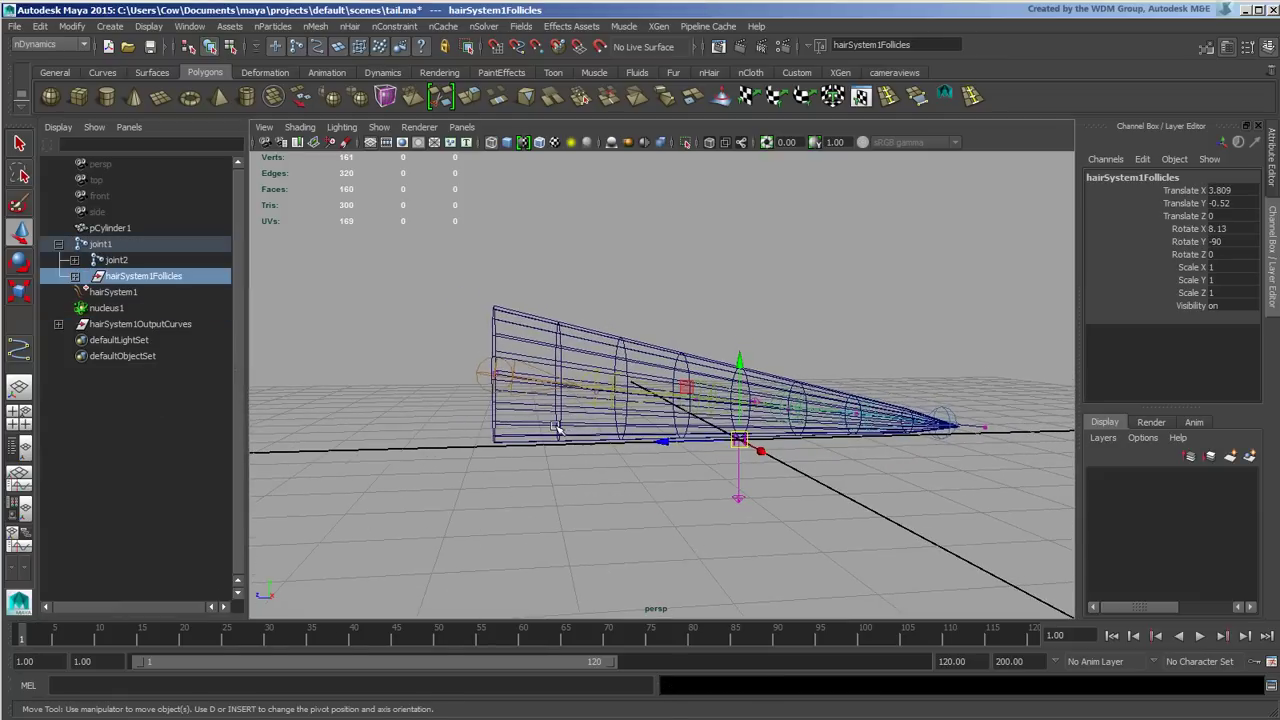
- With joint1 selected, set the playback end time to 1000 frames
{"action": "left_click", "coordinate": [490, 379]}
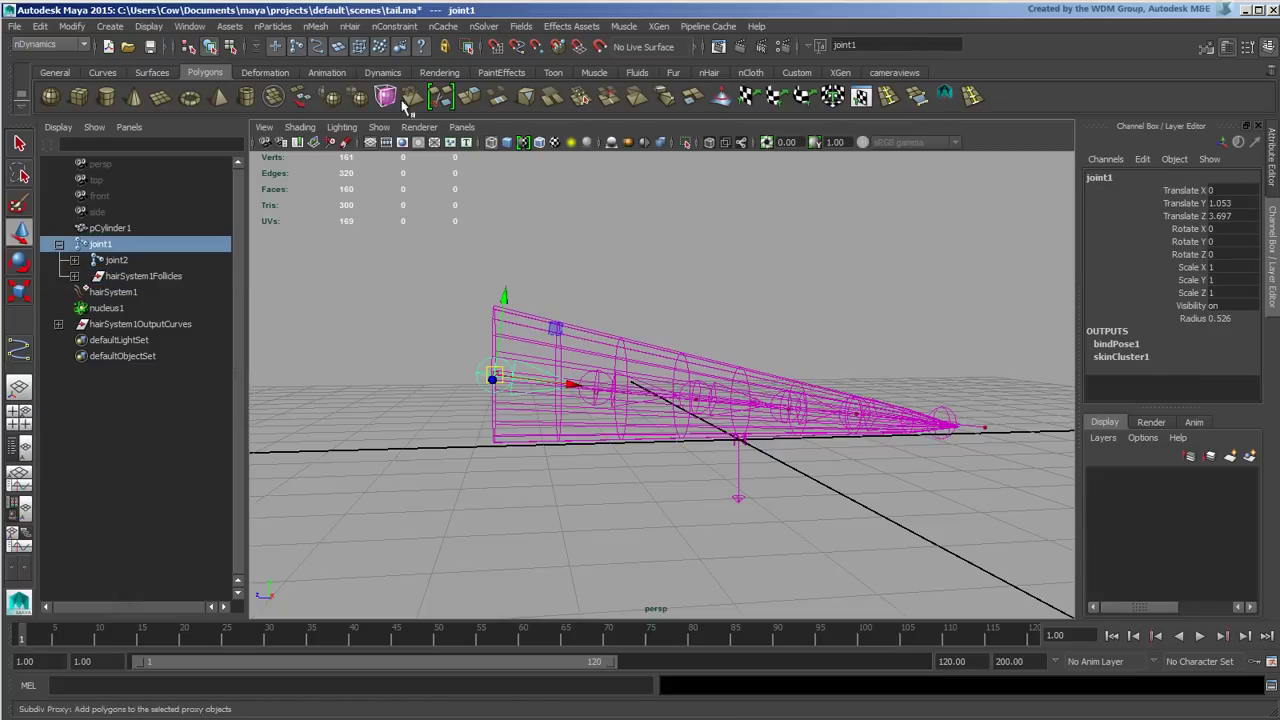
{"action": "double_click", "coordinate": [955, 661]}
{"action": "type", "text": "1"}
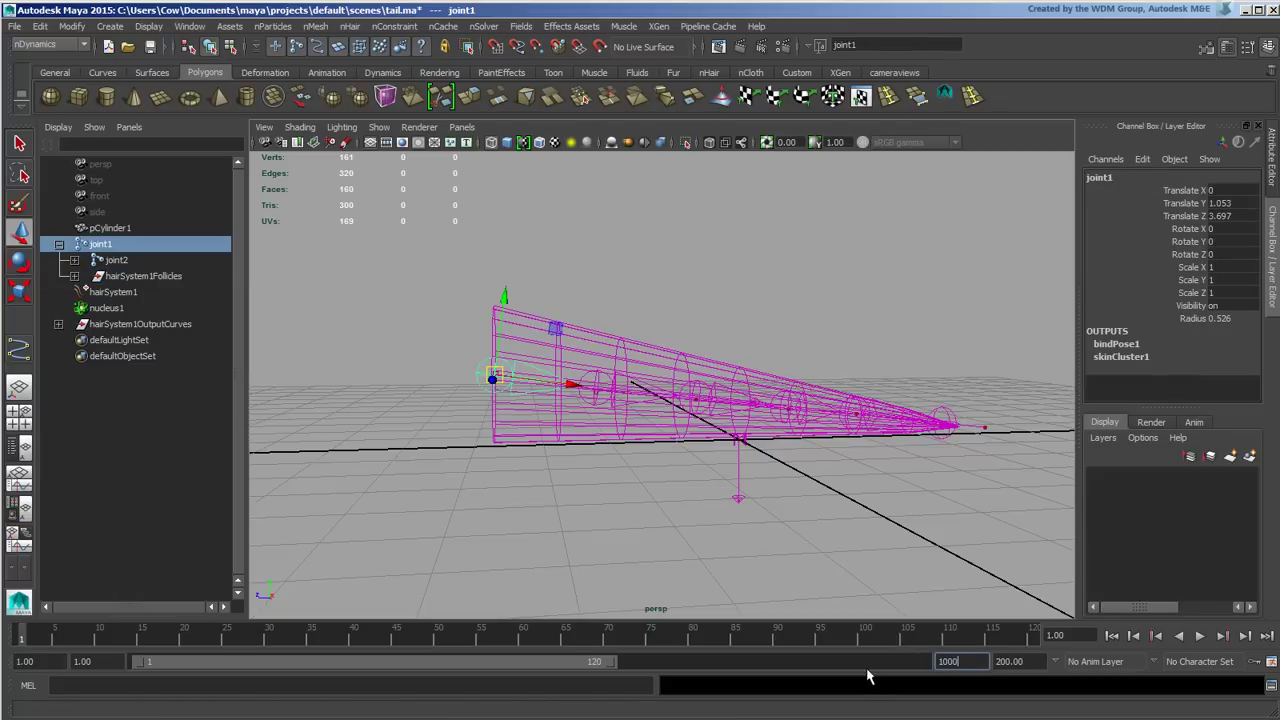
{"action": "type", "text": "000"}
{"action": "key", "text": "Return"}
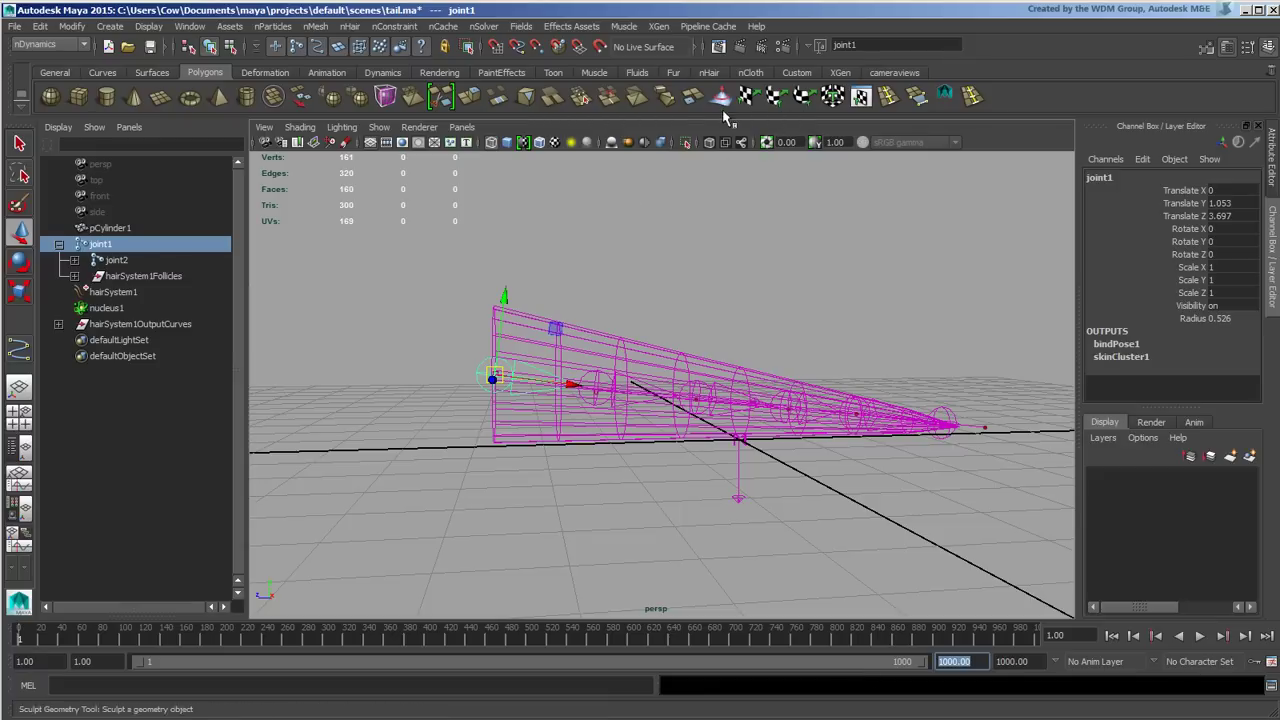
- Run Interactive Playback from the nHair shelf, drag joint1 to watch the tail follow, then undo the drag
{"action": "left_click", "coordinate": [752, 73]}
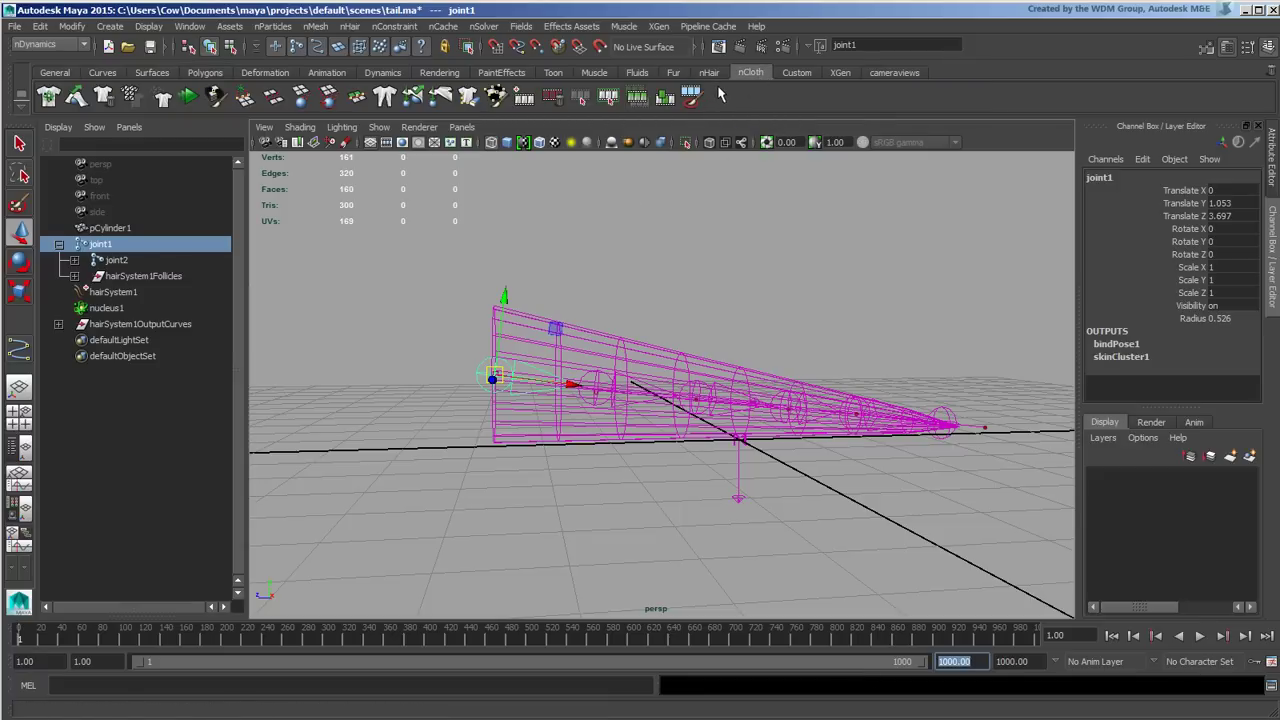
{"action": "left_click", "coordinate": [714, 74]}
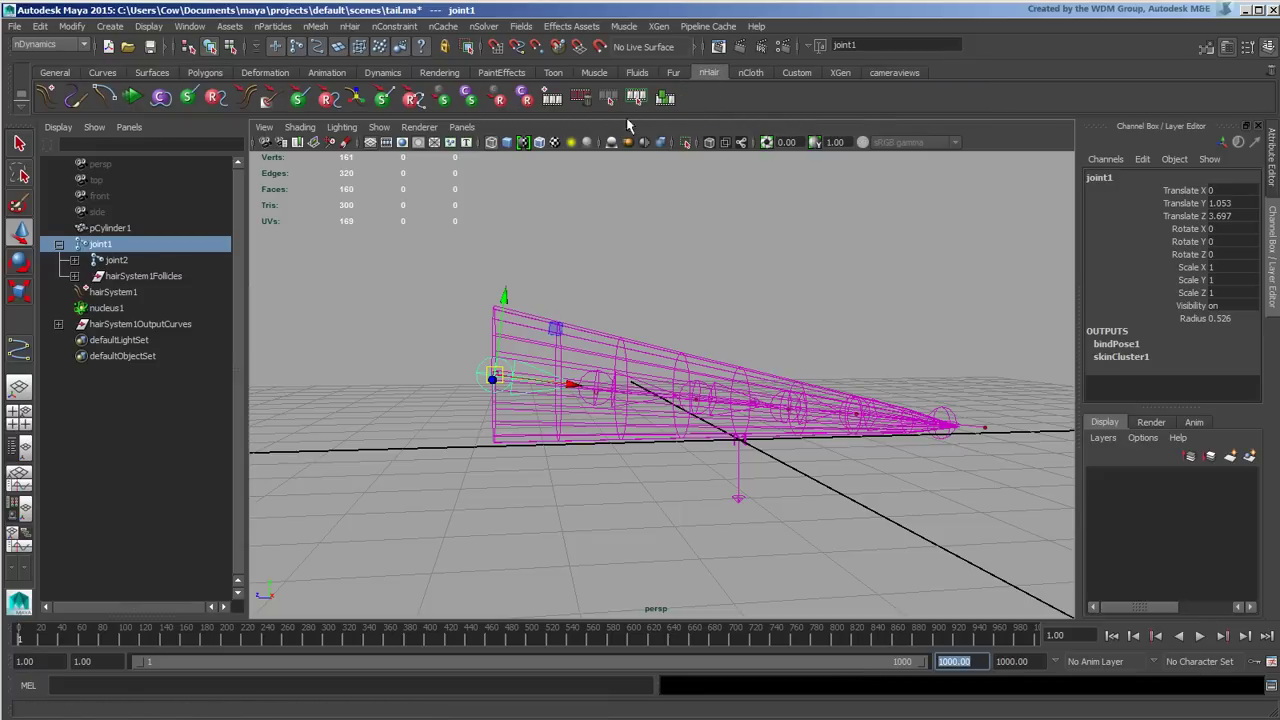
{"action": "left_click", "coordinate": [137, 104]}
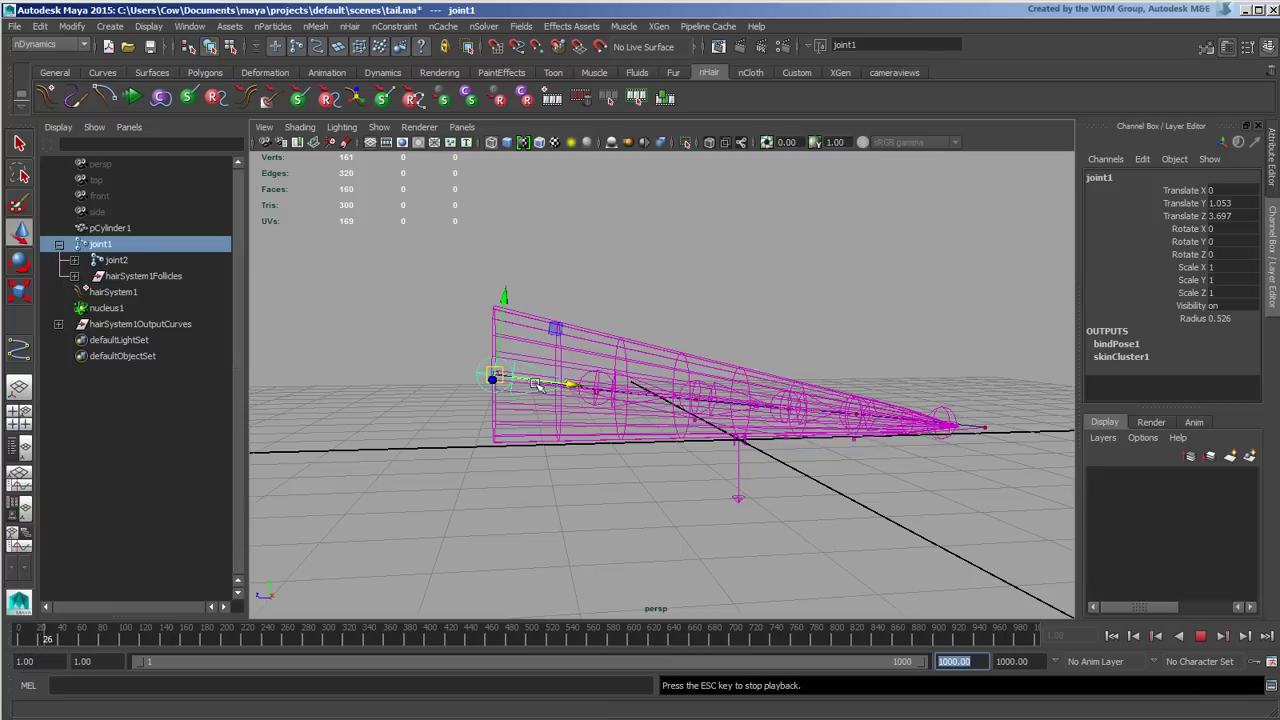
{"action": "left_click_drag", "start_coordinate": [494, 375], "coordinate": [492, 345]}
{"action": "key", "text": "ctrl+z"}
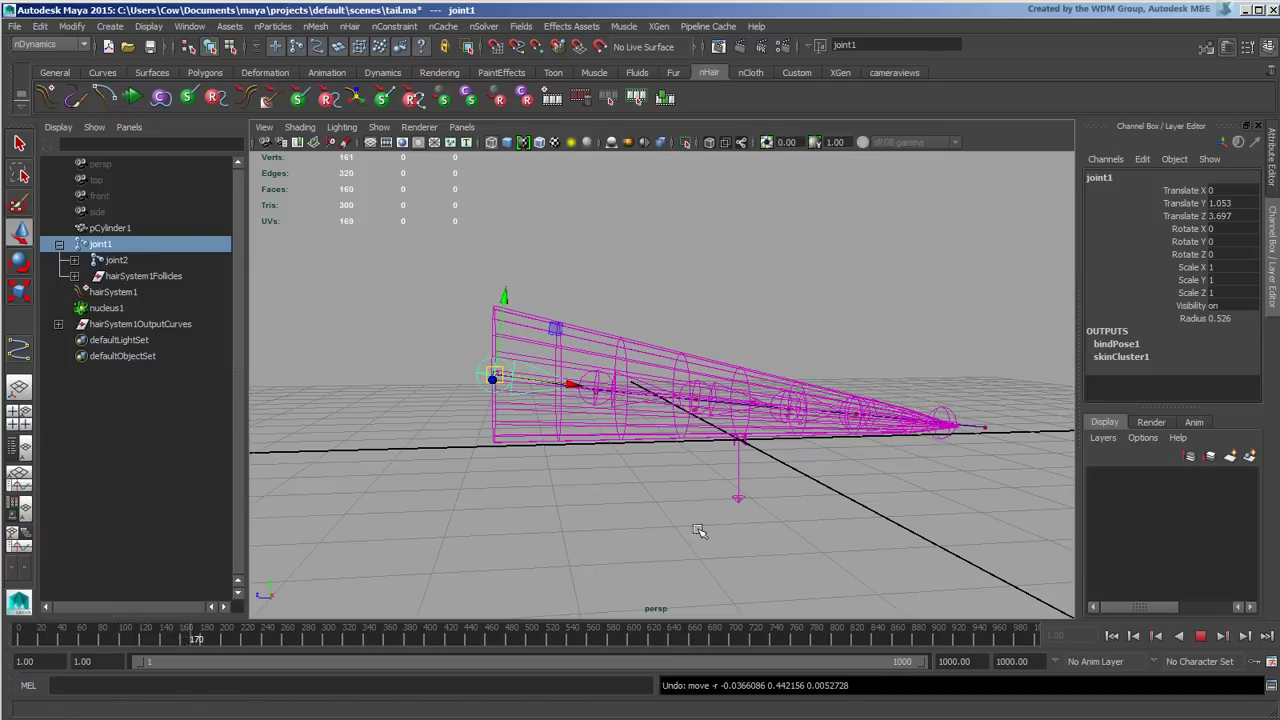
- Stop playback and put hairSystem1Follicles on a new display layer, layer1
{"action": "left_click", "coordinate": [1200, 635]}
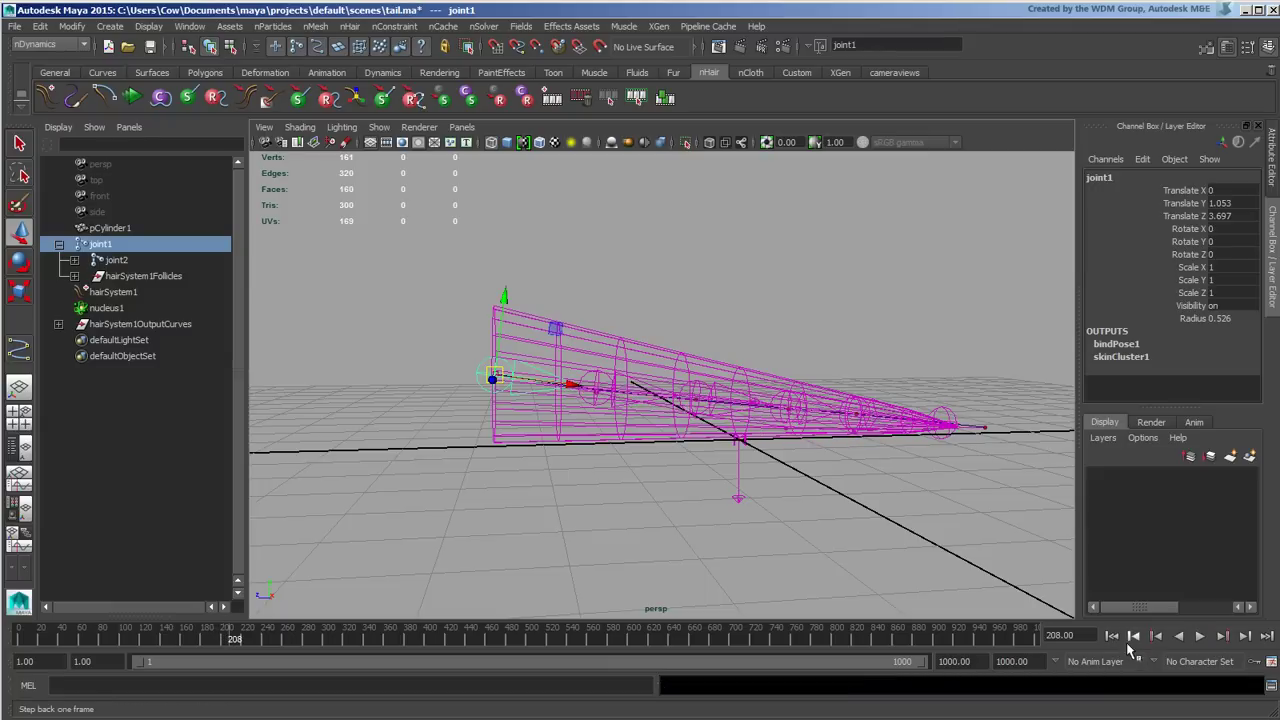
{"action": "left_click_drag", "start_coordinate": [819, 332], "coordinate": [740, 345], "text": "alt"}
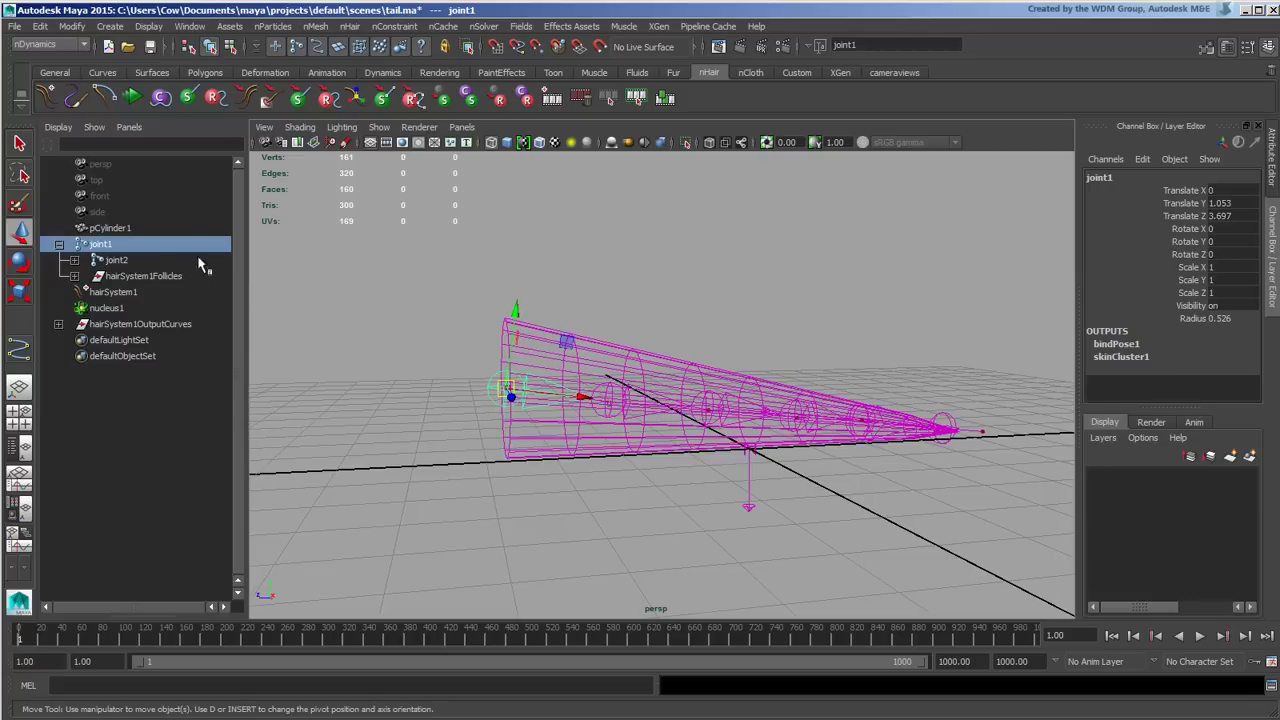
{"action": "left_click", "coordinate": [75, 277]}
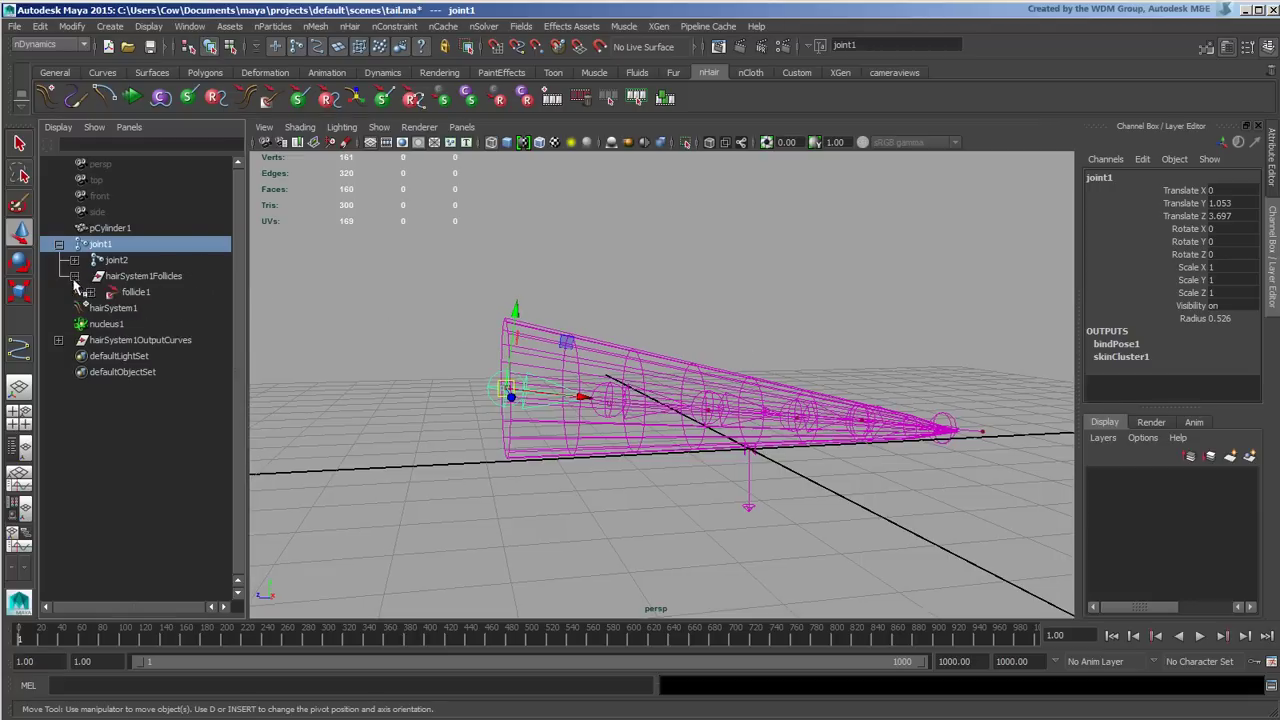
{"action": "left_click", "coordinate": [90, 292]}
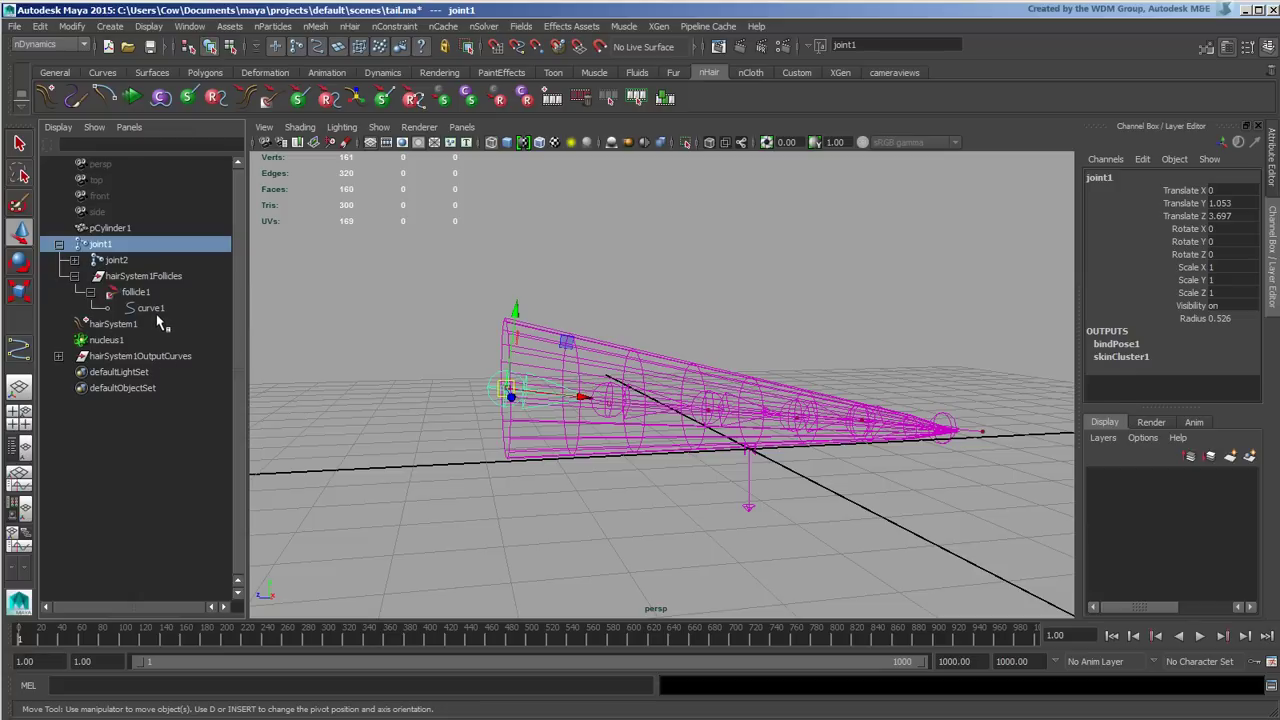
{"action": "left_click", "coordinate": [152, 279]}
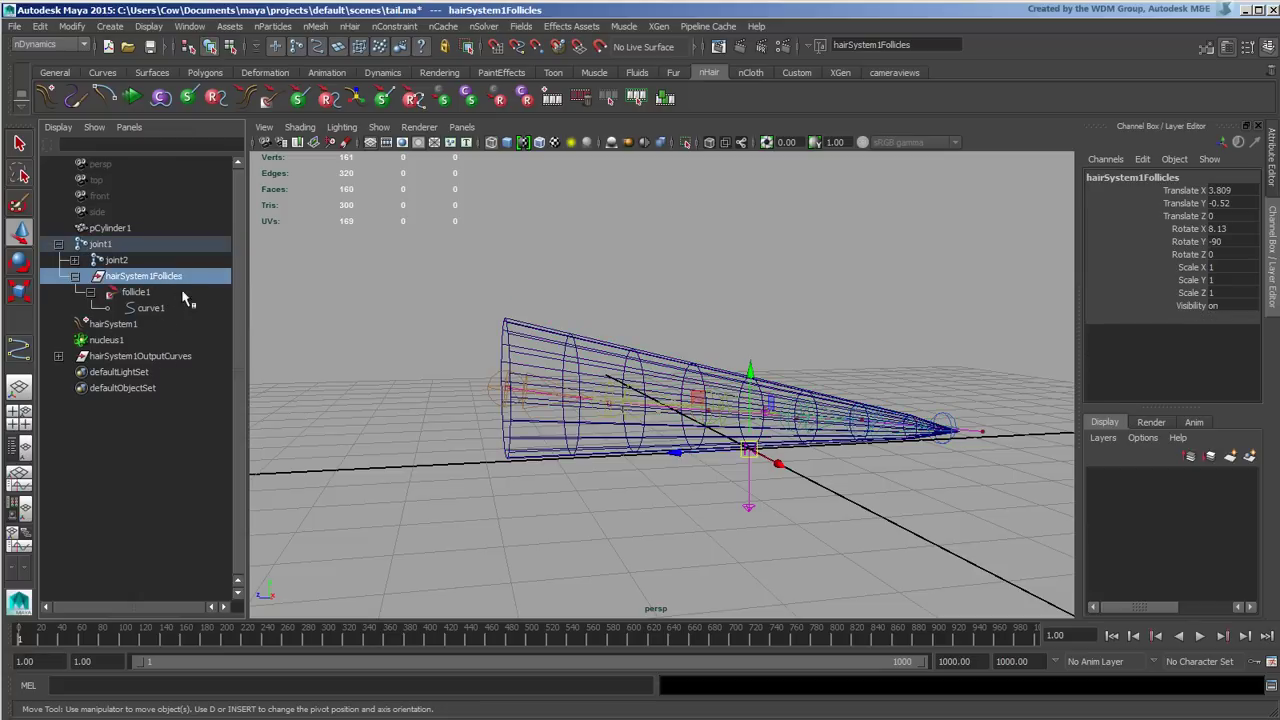
{"action": "left_click", "coordinate": [1251, 457]}
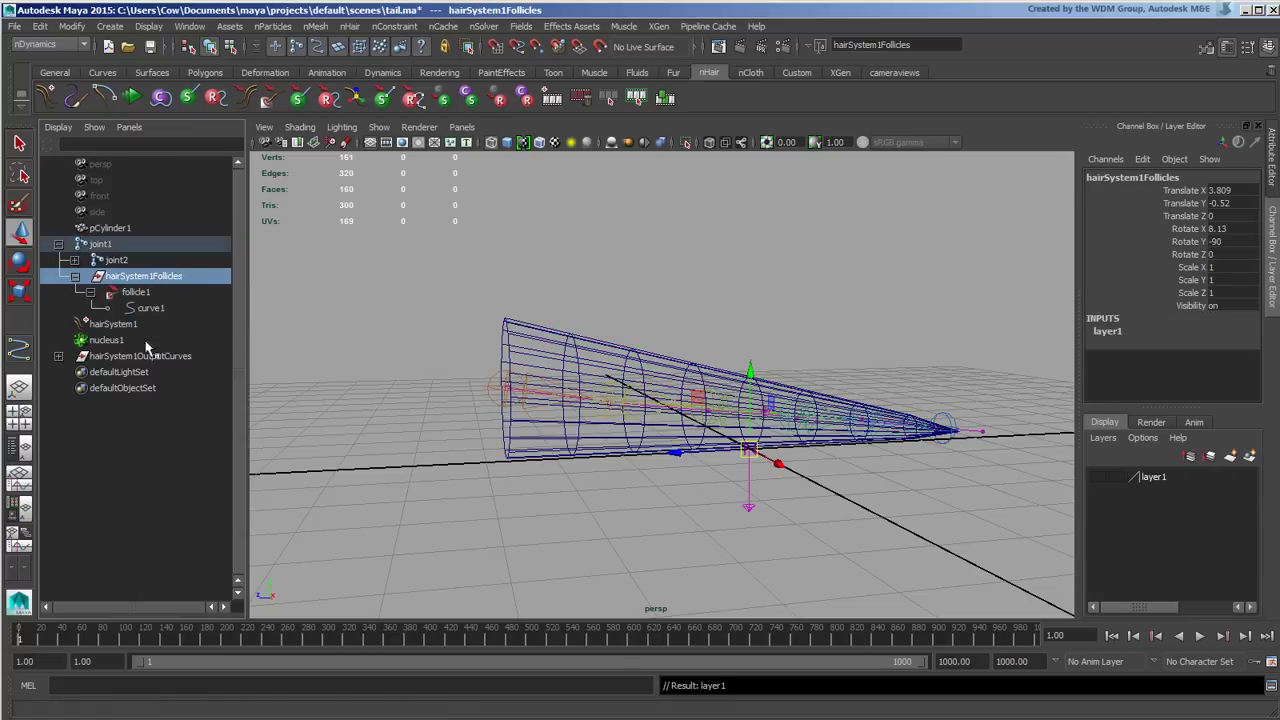
{"action": "left_click", "coordinate": [75, 276]}
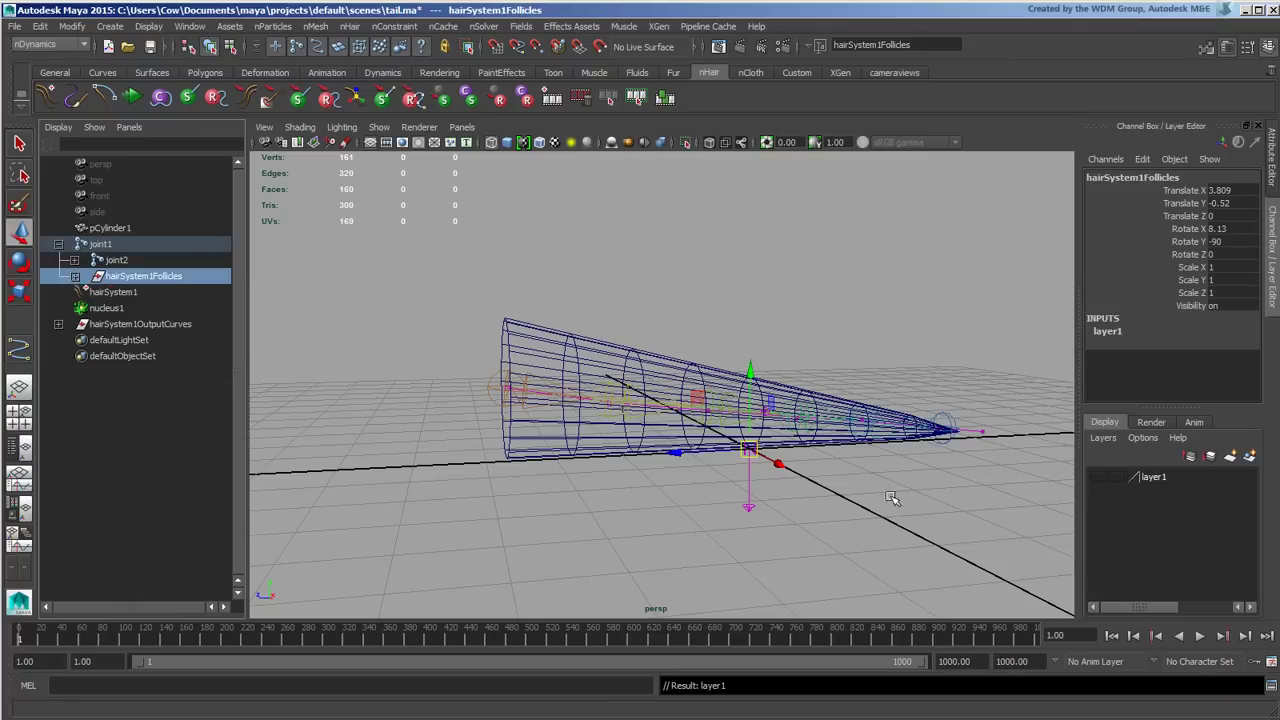
- Switch to the Animation menu set
{"action": "mouse_move", "coordinate": [840, 389]}
{"action": "left_mouse_down", "text": "alt"}
{"action": "mouse_move", "coordinate": [886, 413]}
{"action": "mouse_move", "coordinate": [835, 390]}
{"action": "left_mouse_up", "text": "alt"}
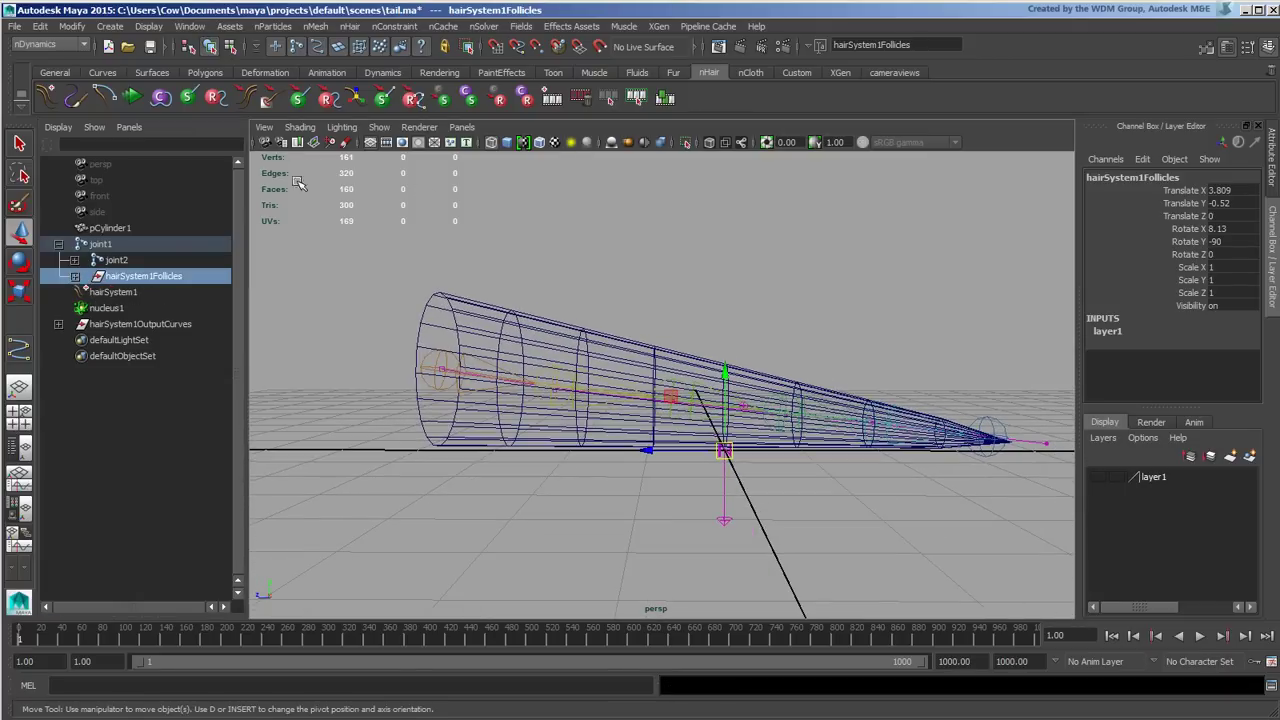
{"action": "left_click", "coordinate": [55, 45]}
{"action": "left_click", "coordinate": [33, 58]}
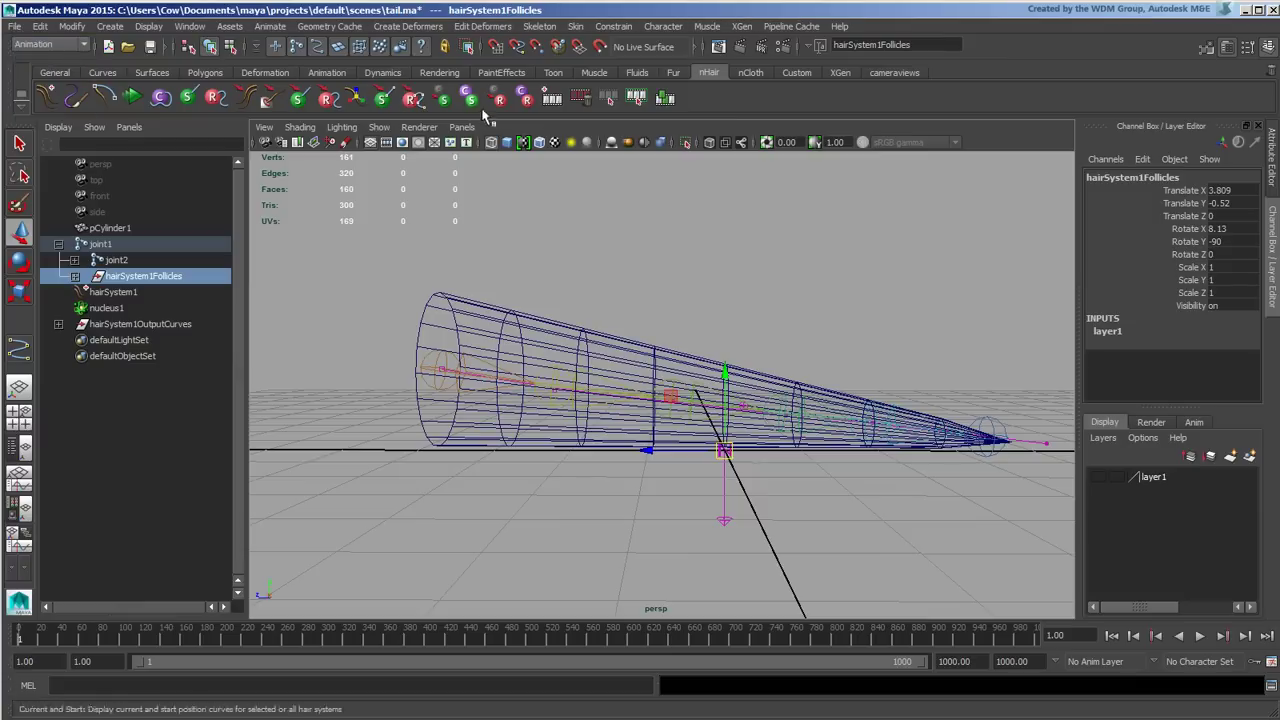
- Reset the IK Spline Handle Tool options to defaults and turn off Auto create curve
{"action": "left_click", "coordinate": [539, 26]}
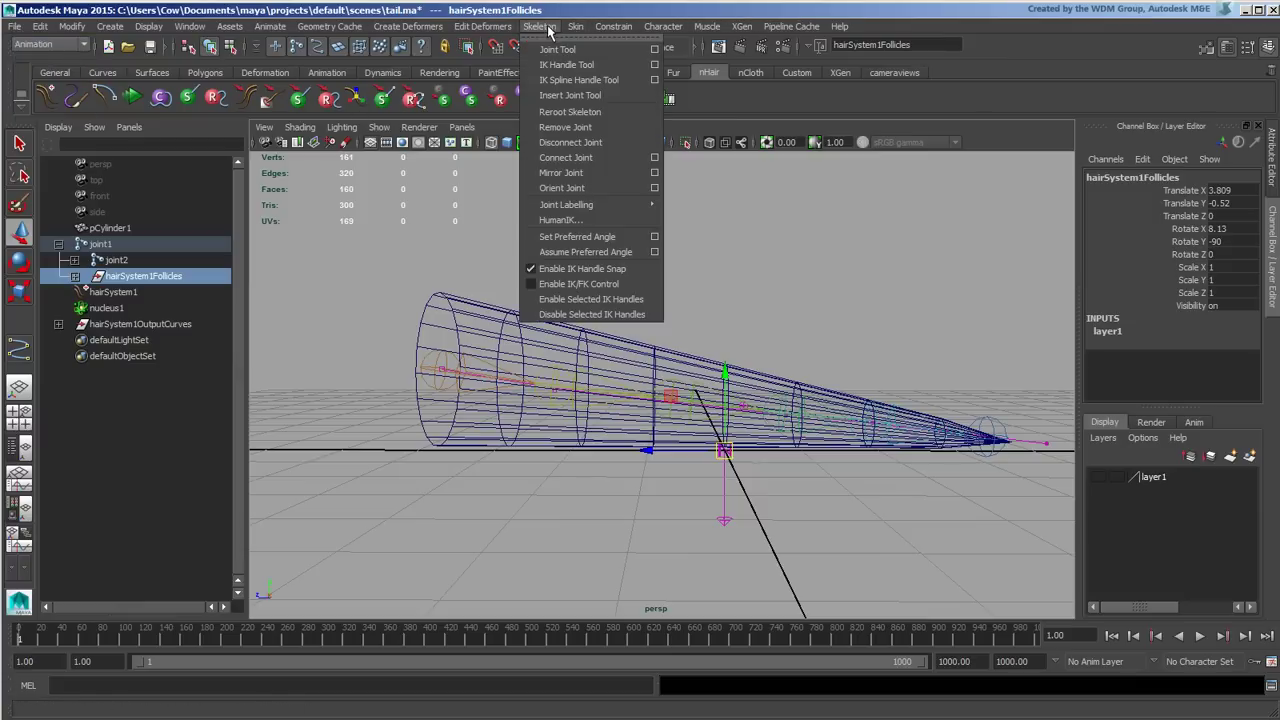
{"action": "left_click", "coordinate": [655, 80]}
{"action": "left_click", "coordinate": [313, 145]}
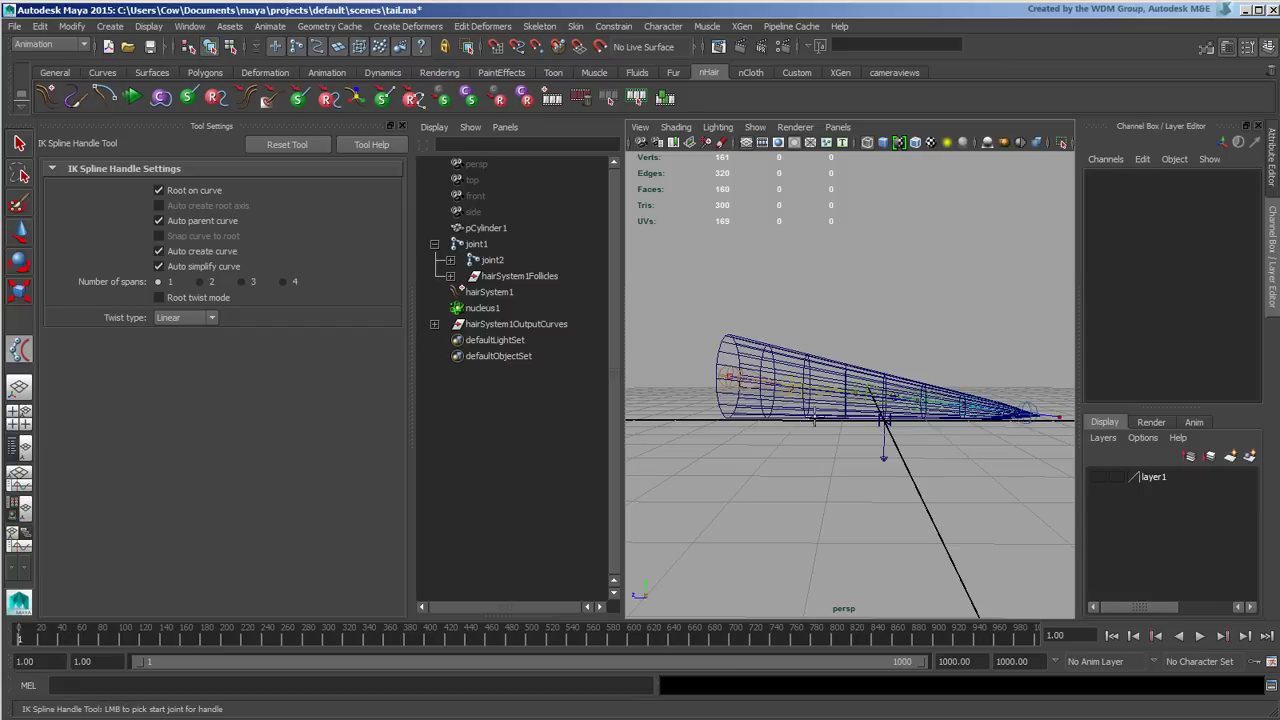
{"action": "left_click", "coordinate": [162, 252]}
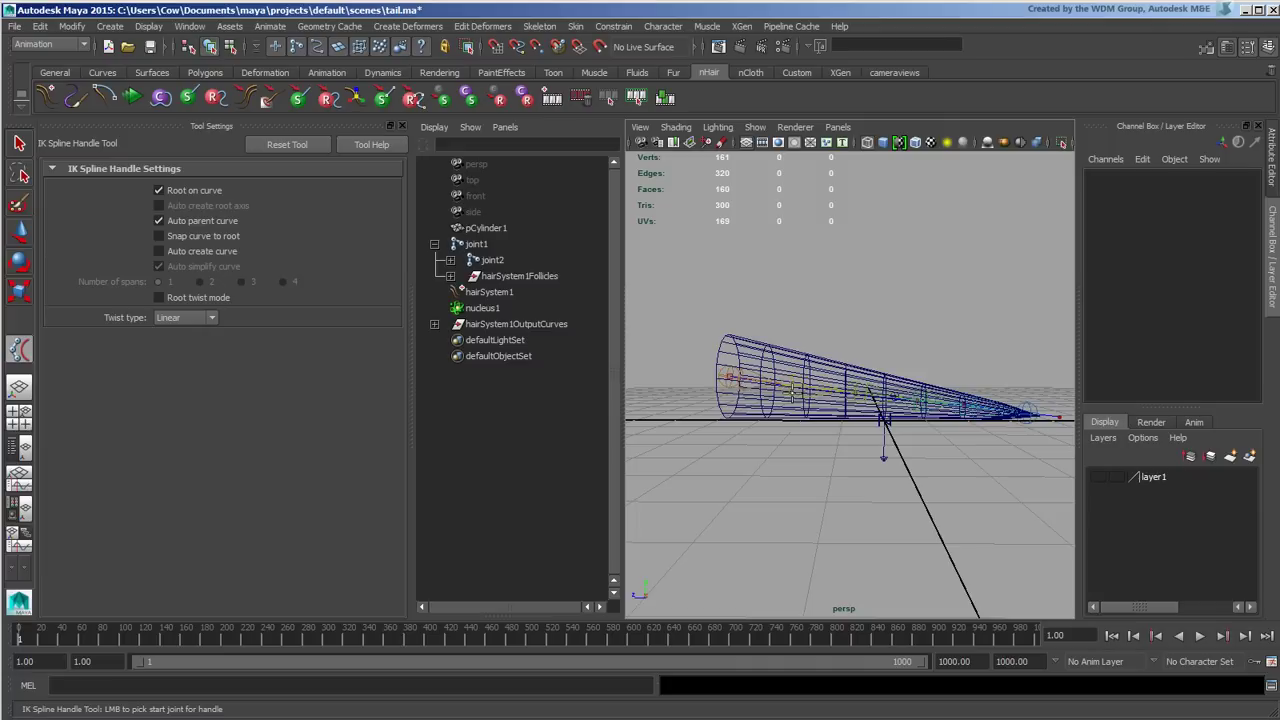
- Create ikHandle1 from joint2 to the tail-tip joint, driven by the hair curve
{"action": "left_click", "coordinate": [805, 399]}
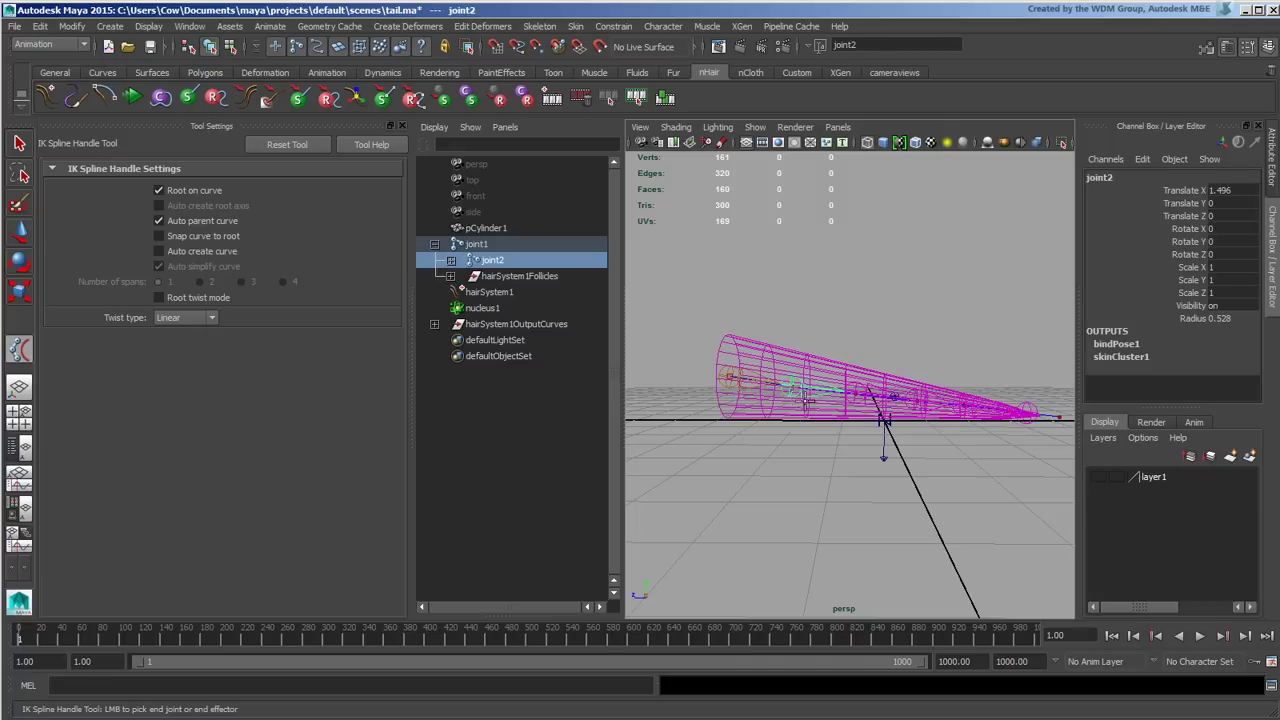
{"action": "left_click", "coordinate": [1034, 404]}
{"action": "left_click", "coordinate": [1048, 415]}
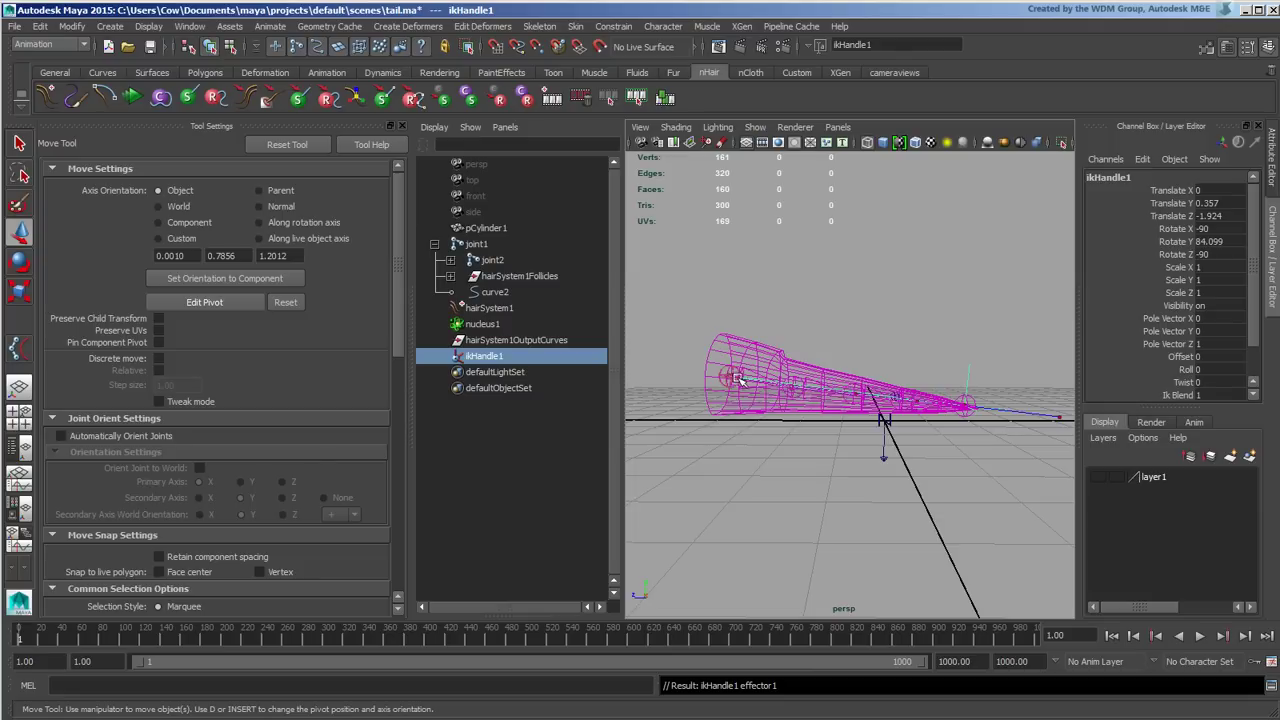
- Set ikHandle1's Offset to 0.41 in the Channel Box and close Tool Settings
{"action": "left_click", "coordinate": [1186, 358]}
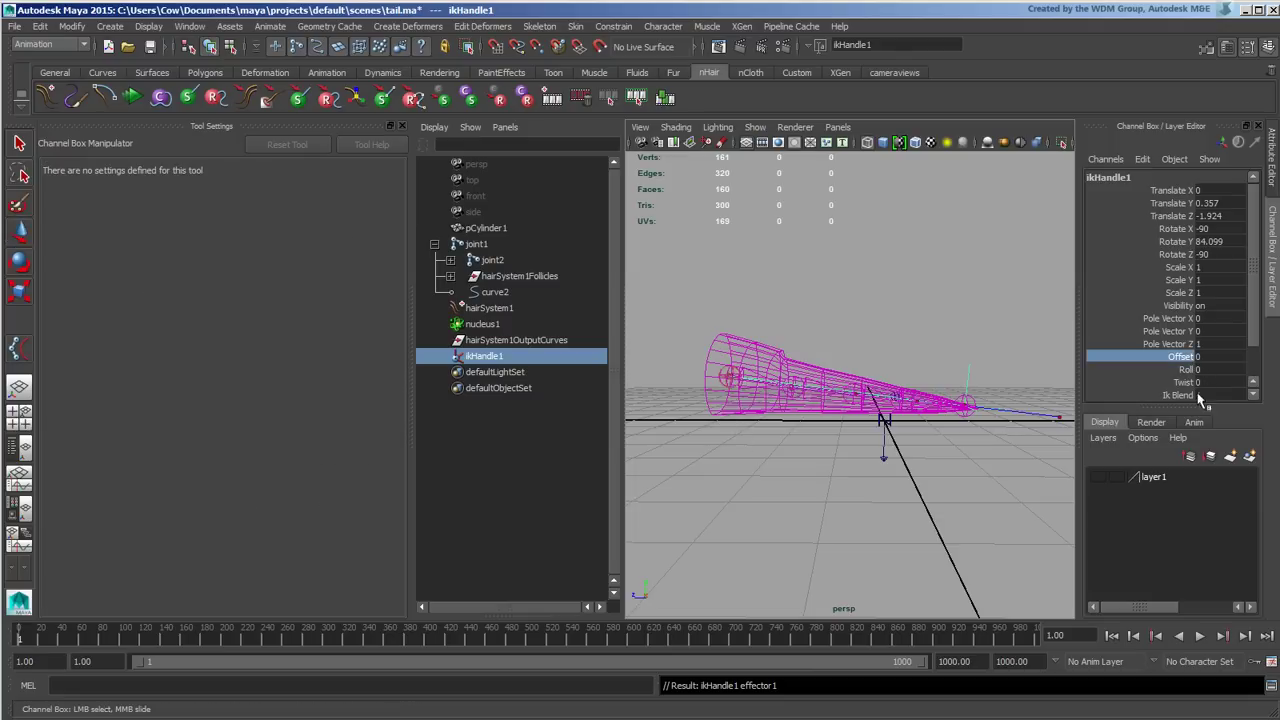
{"action": "middle_click_drag", "start_coordinate": [765, 307], "coordinate": [786, 300]}
{"action": "right_click_drag", "start_coordinate": [757, 399], "coordinate": [760, 450], "text": "alt"}
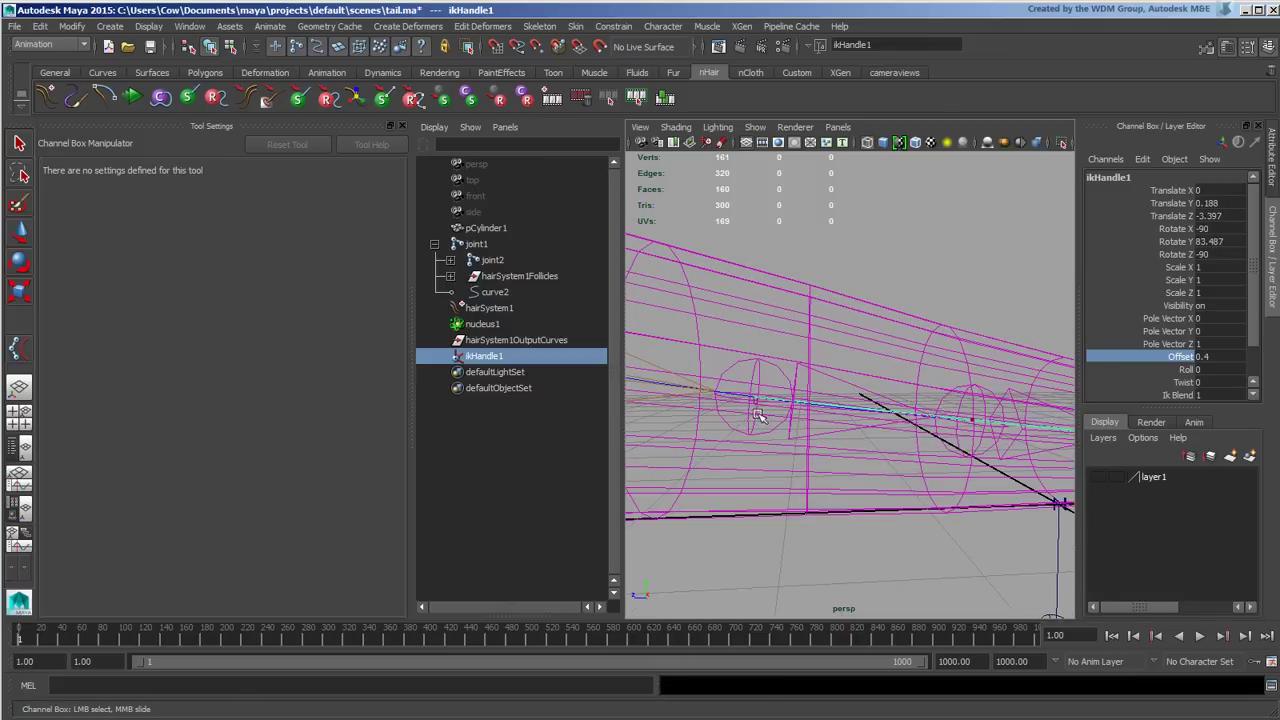
{"action": "middle_click_drag", "start_coordinate": [930, 226], "coordinate": [828, 207]}
{"action": "right_click_drag", "start_coordinate": [828, 207], "coordinate": [826, 242], "text": "alt"}
{"action": "left_click_drag", "start_coordinate": [826, 242], "coordinate": [837, 274], "text": "alt"}
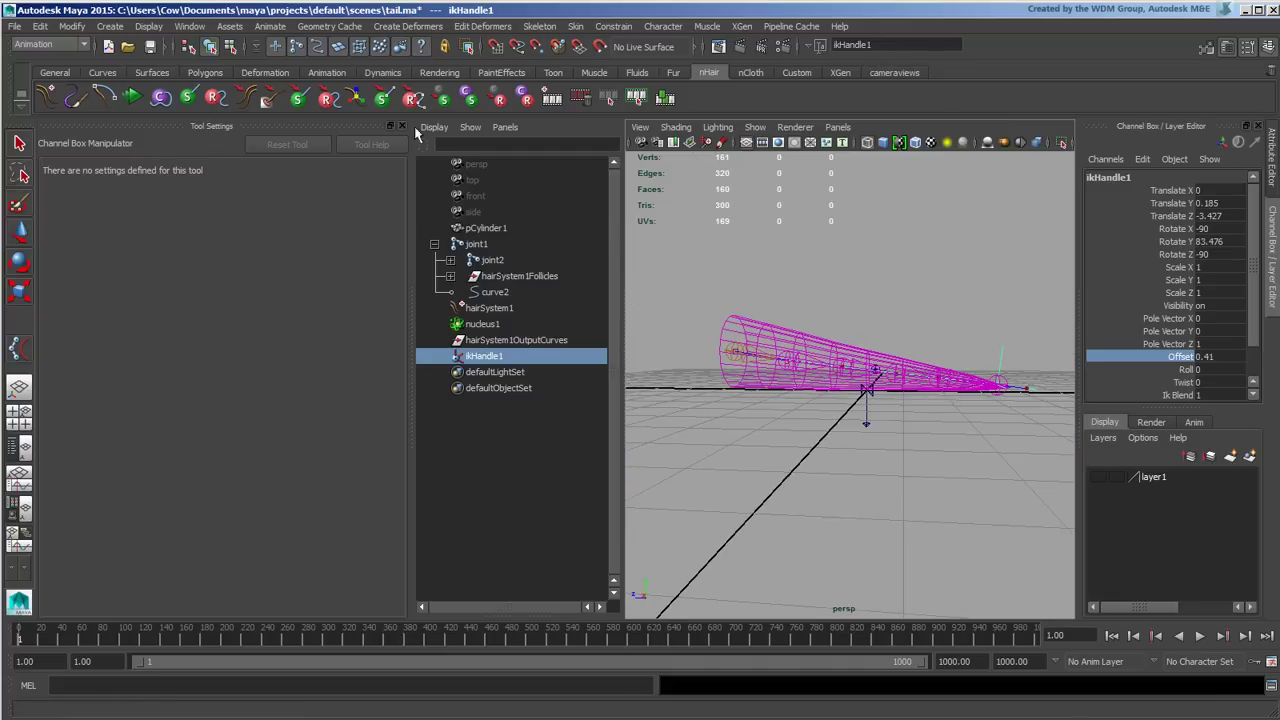
{"action": "left_click", "coordinate": [402, 128]}
{"action": "left_click_drag", "start_coordinate": [726, 266], "coordinate": [771, 324], "text": "alt"}
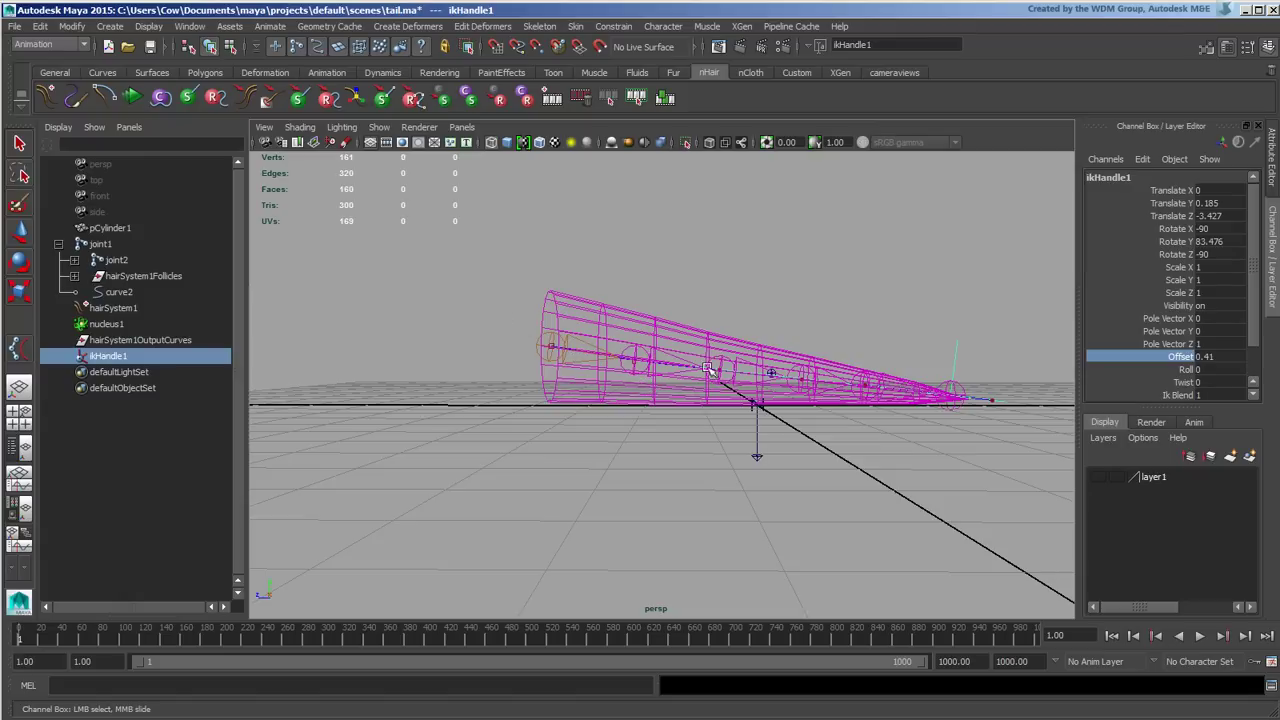
{"action": "left_click_drag", "start_coordinate": [826, 313], "coordinate": [776, 333], "text": "alt"}
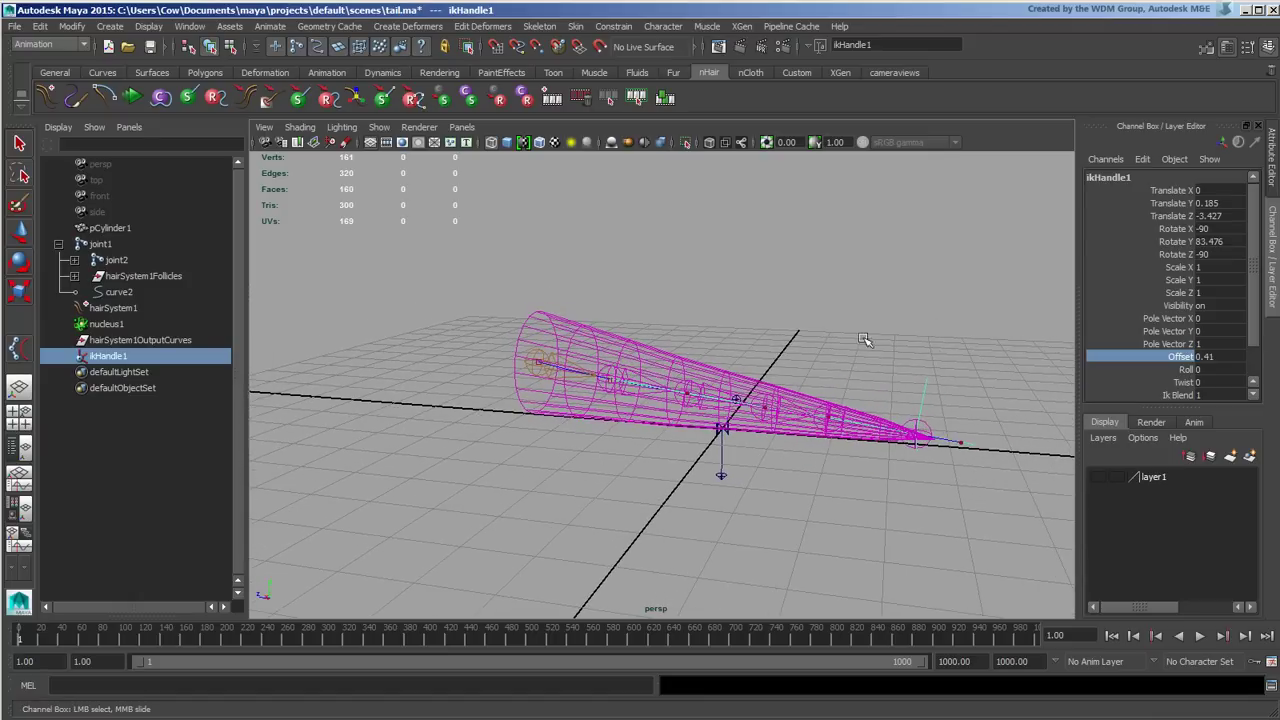
{"action": "left_click", "coordinate": [1200, 636]}
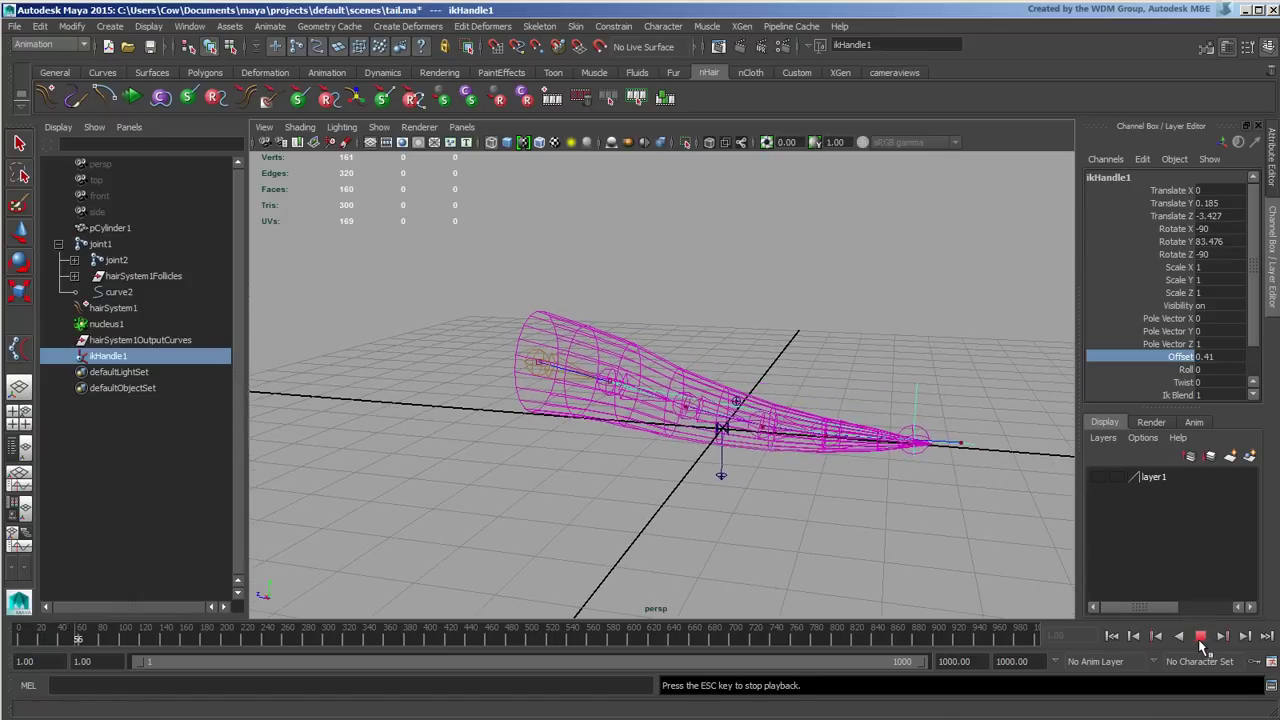
{"action": "left_click", "coordinate": [1200, 636]}
{"action": "left_click_drag", "start_coordinate": [760, 385], "coordinate": [774, 375], "text": "alt"}
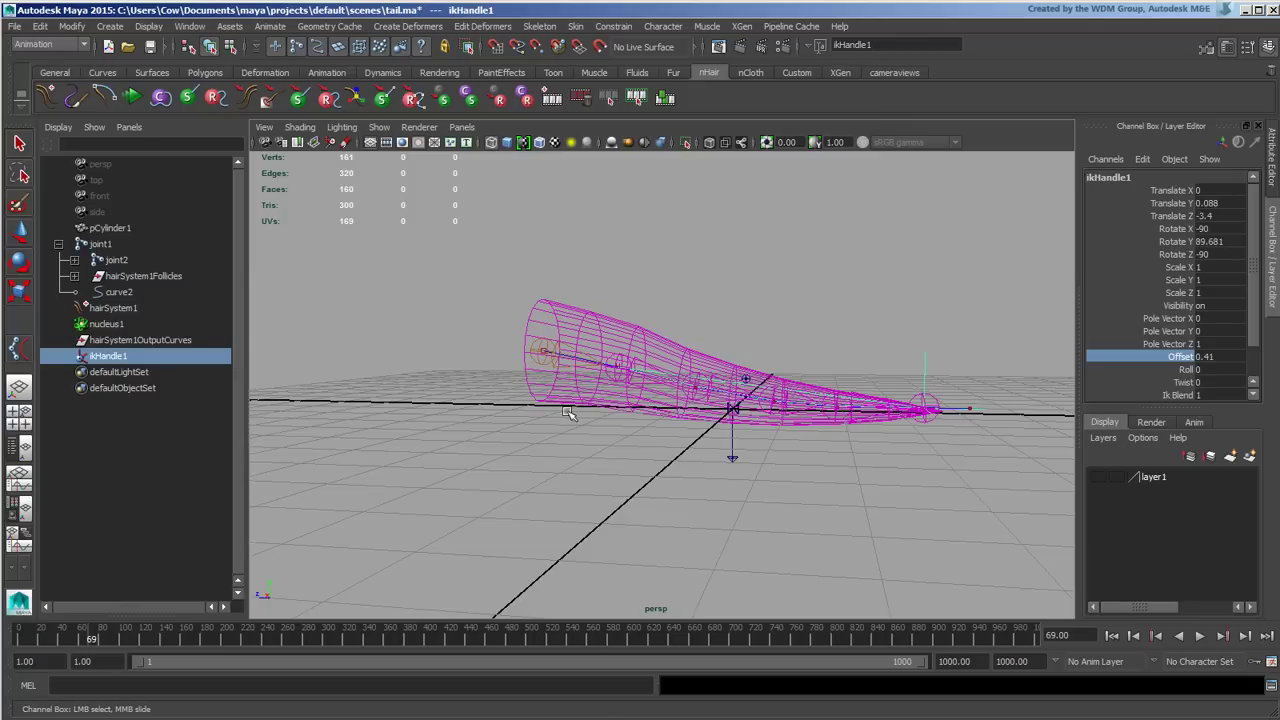
{"action": "left_click", "coordinate": [1115, 641]}
{"action": "left_click_drag", "start_coordinate": [700, 430], "coordinate": [618, 373], "text": "alt"}
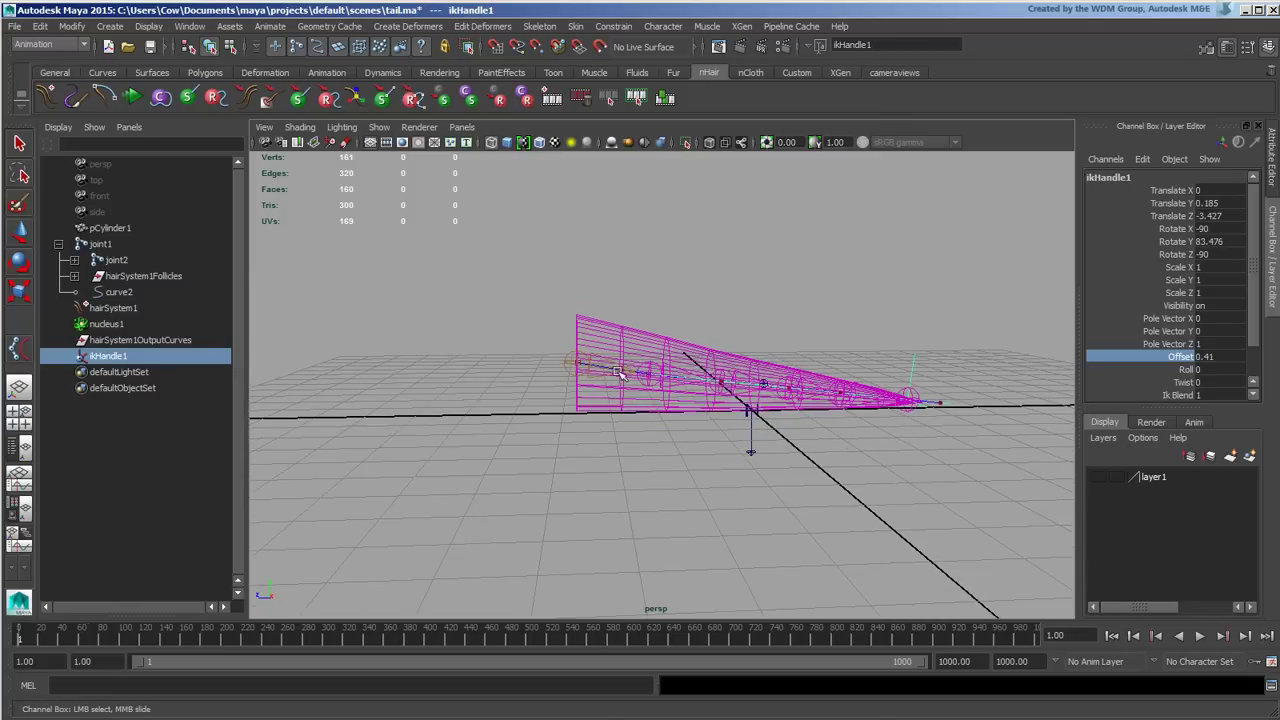
- Set follicle1's Point Lock to Base in the follicleShape1 attributes
{"action": "left_click", "coordinate": [75, 277]}
{"action": "left_click", "coordinate": [133, 296]}
{"action": "key", "text": "w"}
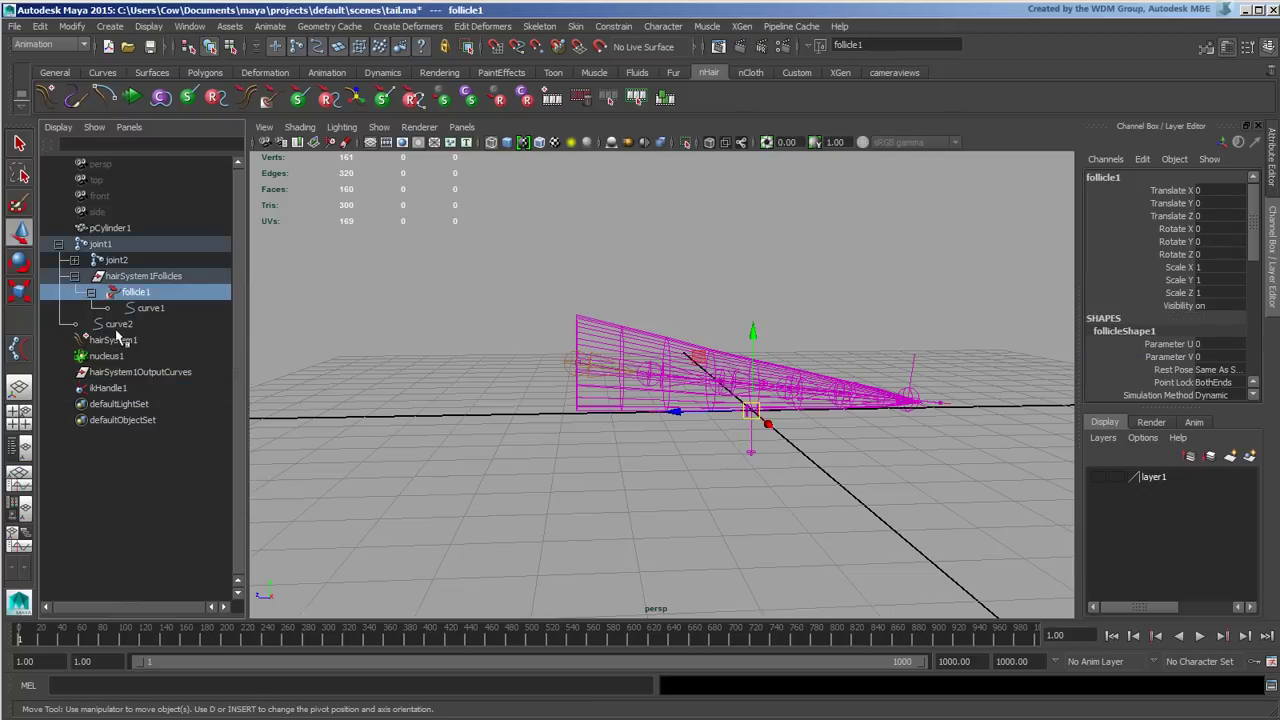
{"action": "left_click", "coordinate": [1274, 166]}
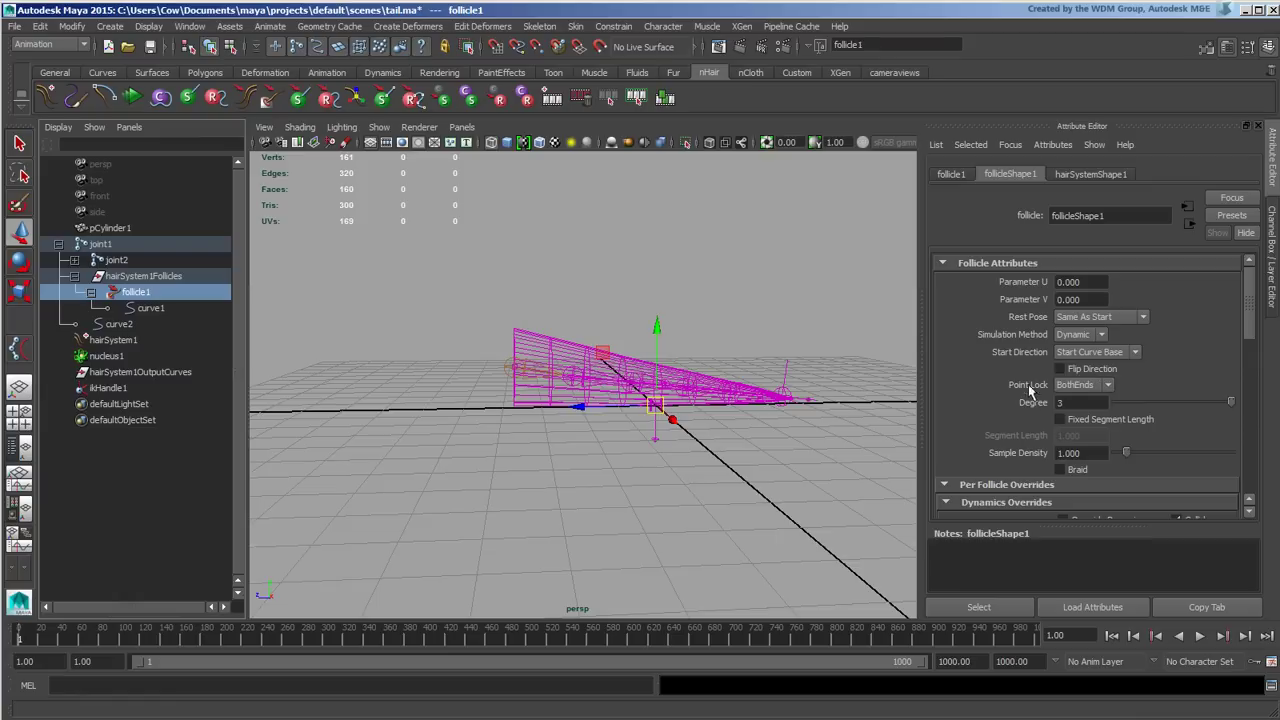
{"action": "left_click", "coordinate": [1097, 388]}
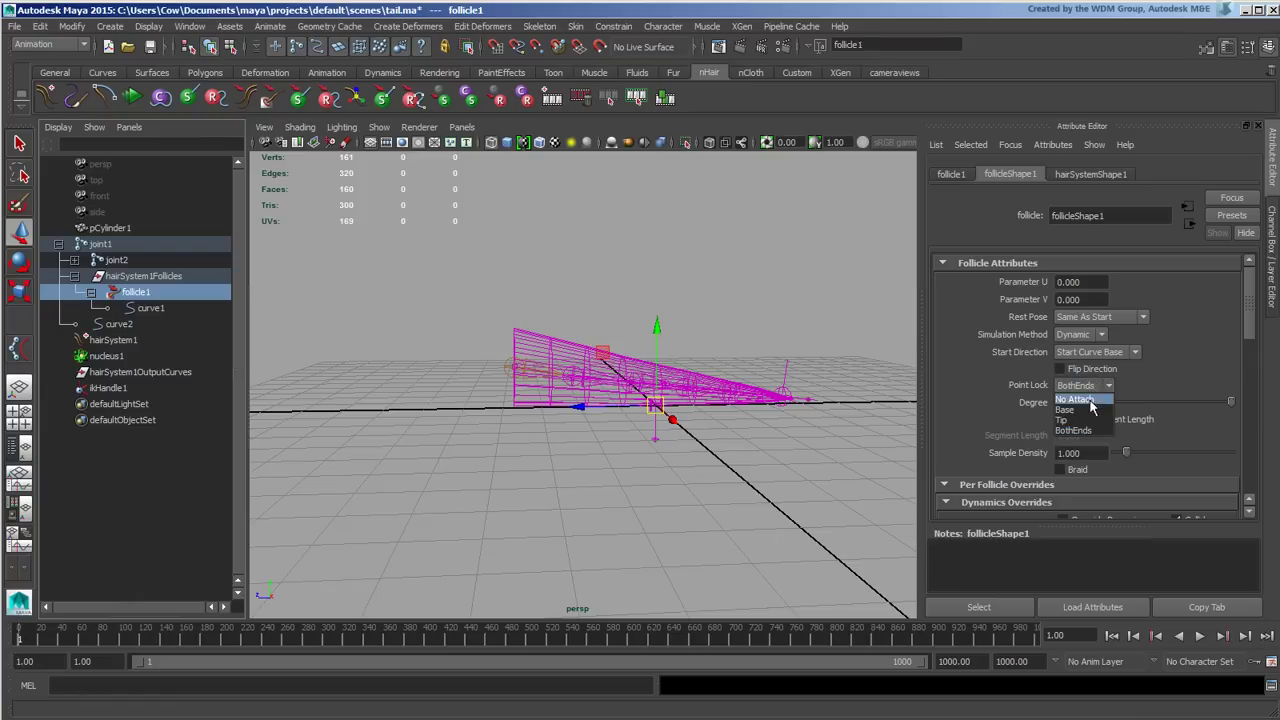
{"action": "left_click", "coordinate": [1099, 426]}
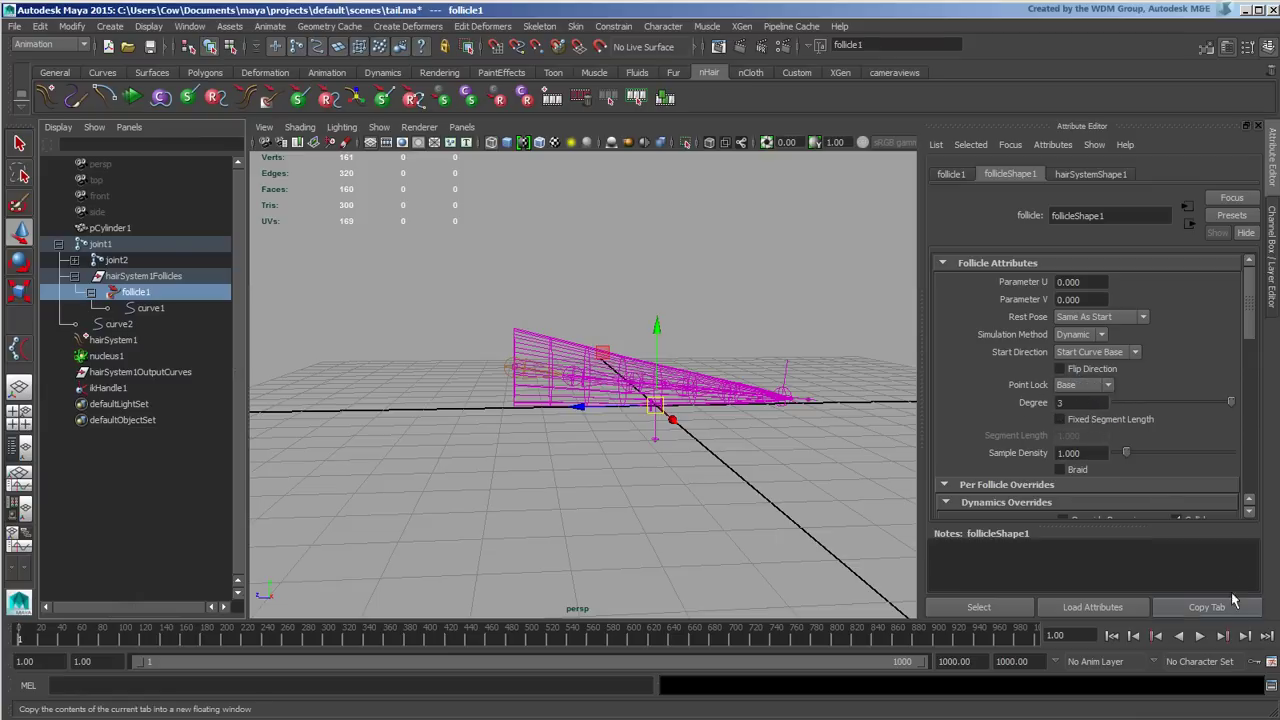
- Play the simulation to watch the tail swing freely, then rewind to frame 1
{"action": "left_click", "coordinate": [1201, 637]}
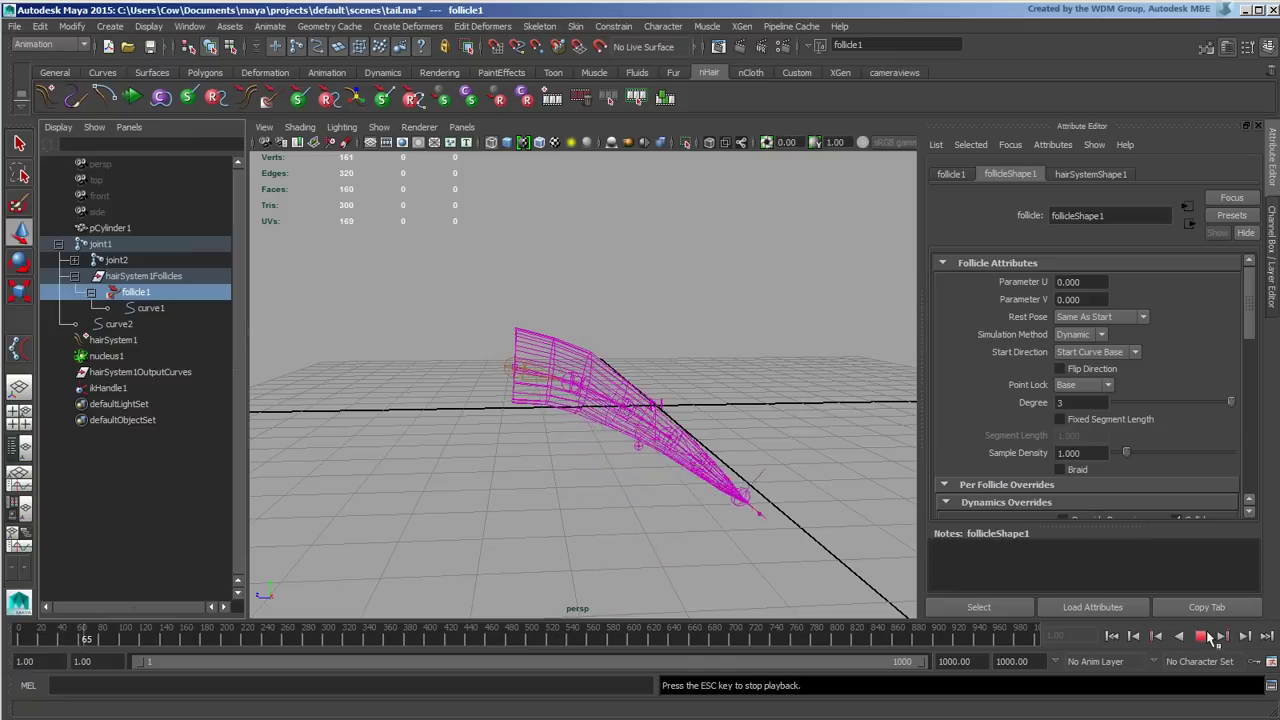
{"action": "left_click", "coordinate": [1201, 636]}
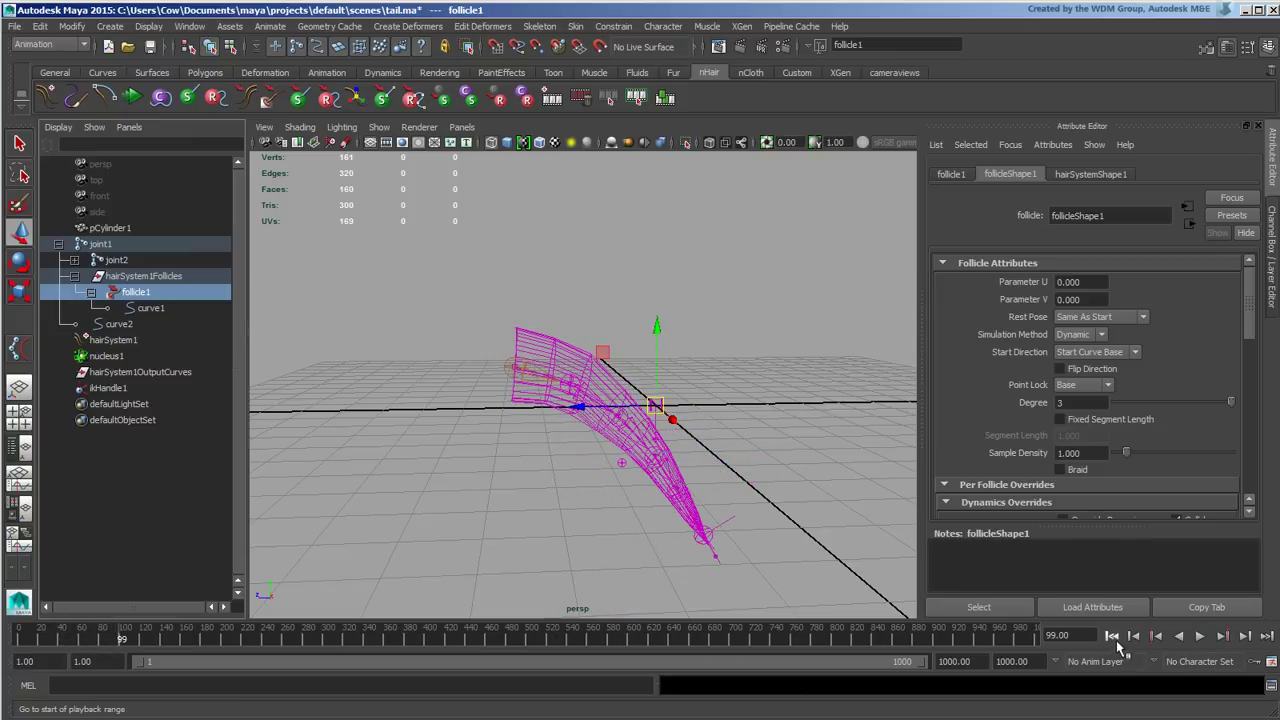
{"action": "left_click", "coordinate": [1113, 638]}
{"action": "left_click_drag", "start_coordinate": [740, 500], "coordinate": [676, 451], "text": "alt"}
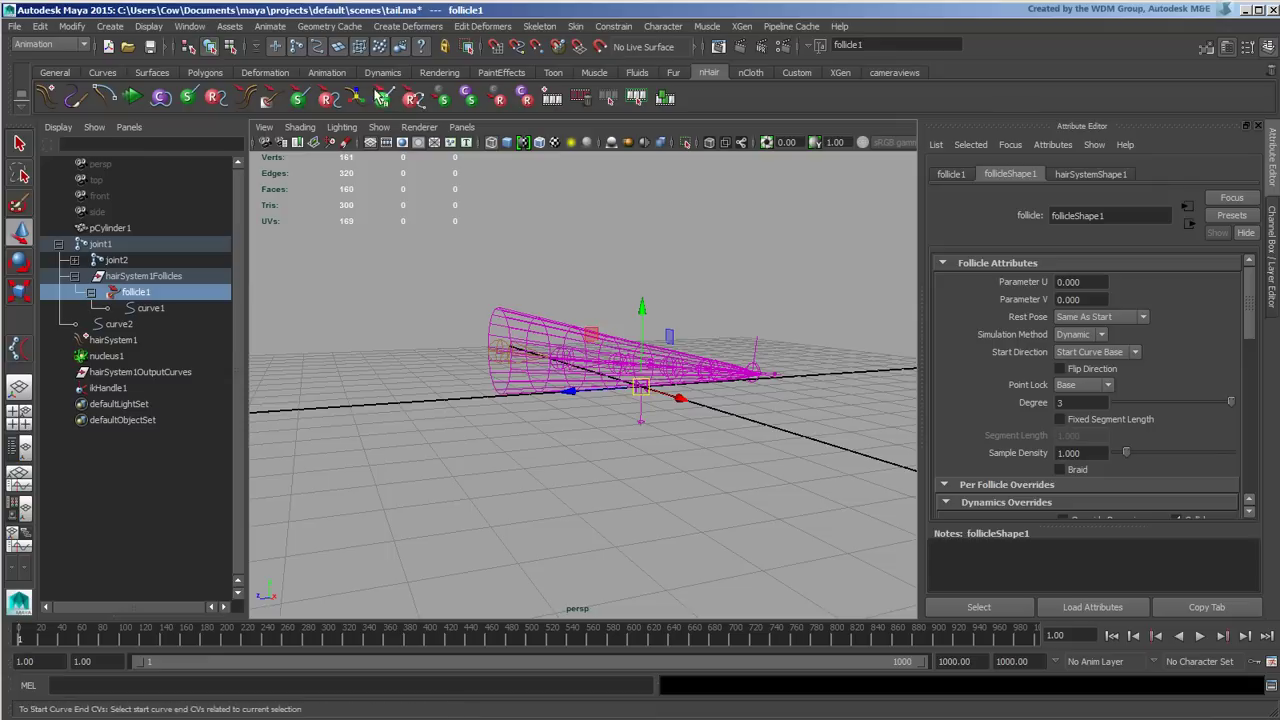
- Create a polygon plane (pPlane1) and scale it up to about 22 to span the grid
{"action": "left_click", "coordinate": [205, 72]}
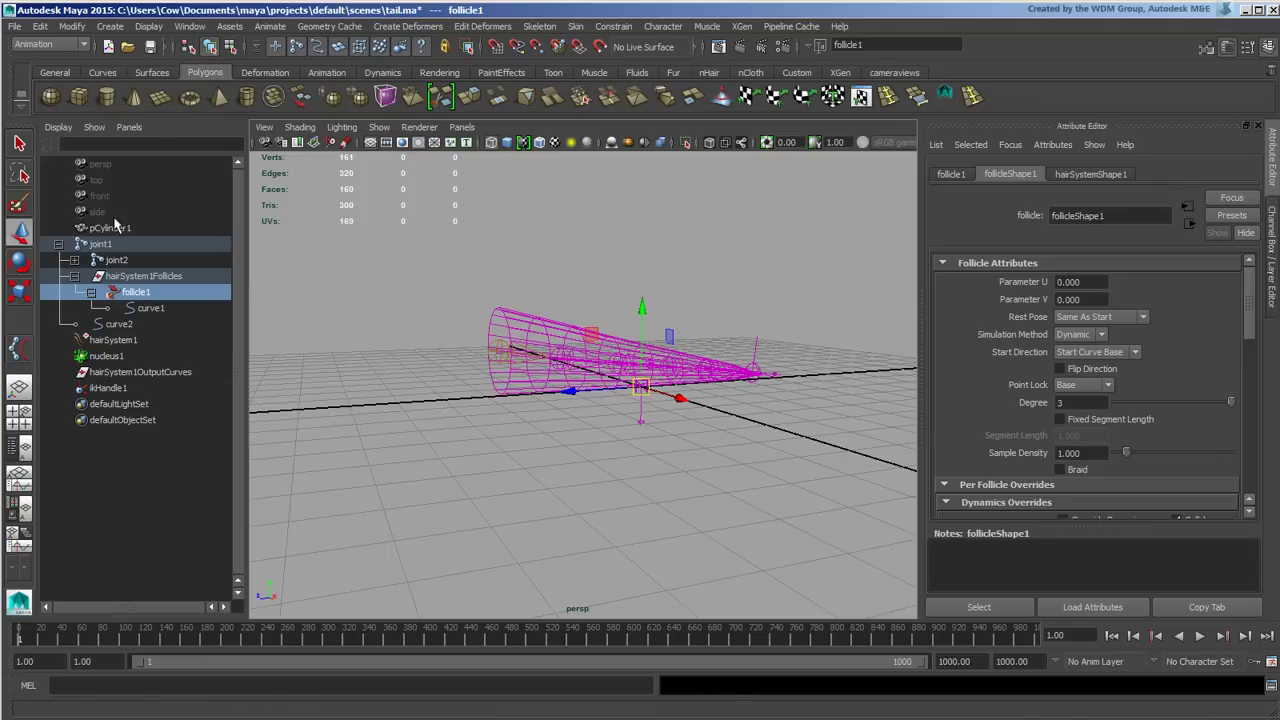
{"action": "left_click", "coordinate": [159, 96]}
{"action": "key", "text": "r"}
{"action": "left_click_drag", "start_coordinate": [677, 397], "coordinate": [1229, 372]}
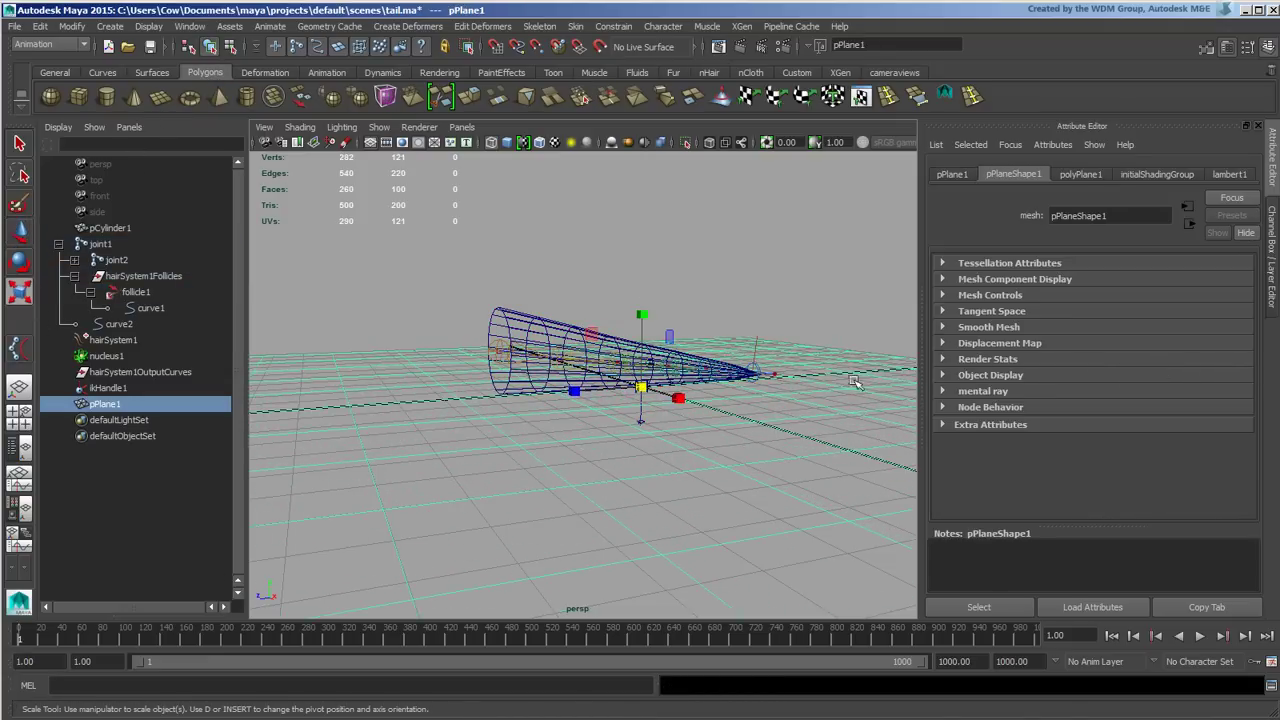
{"action": "key", "text": "w"}
{"action": "left_click_drag", "start_coordinate": [666, 400], "coordinate": [537, 423], "text": "alt"}
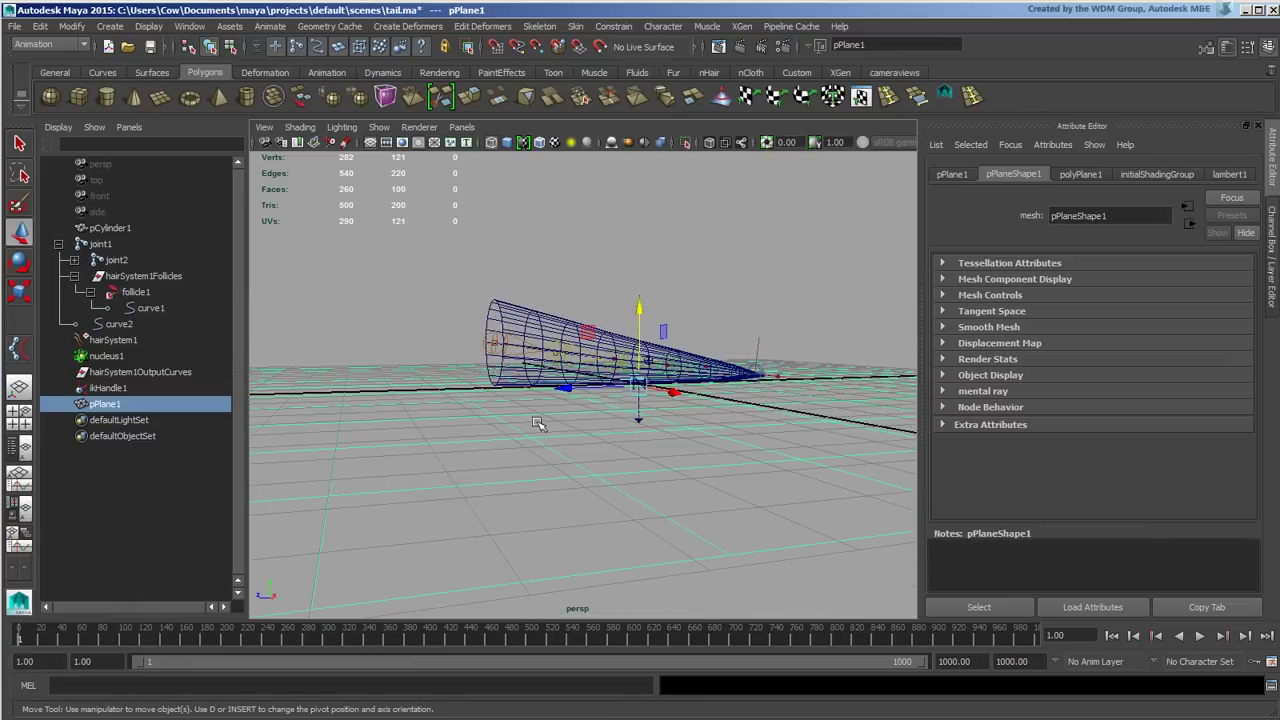
{"action": "right_click_drag", "start_coordinate": [732, 390], "coordinate": [680, 345], "text": "alt"}
{"action": "left_click_drag", "start_coordinate": [679, 344], "coordinate": [800, 400], "text": "alt"}
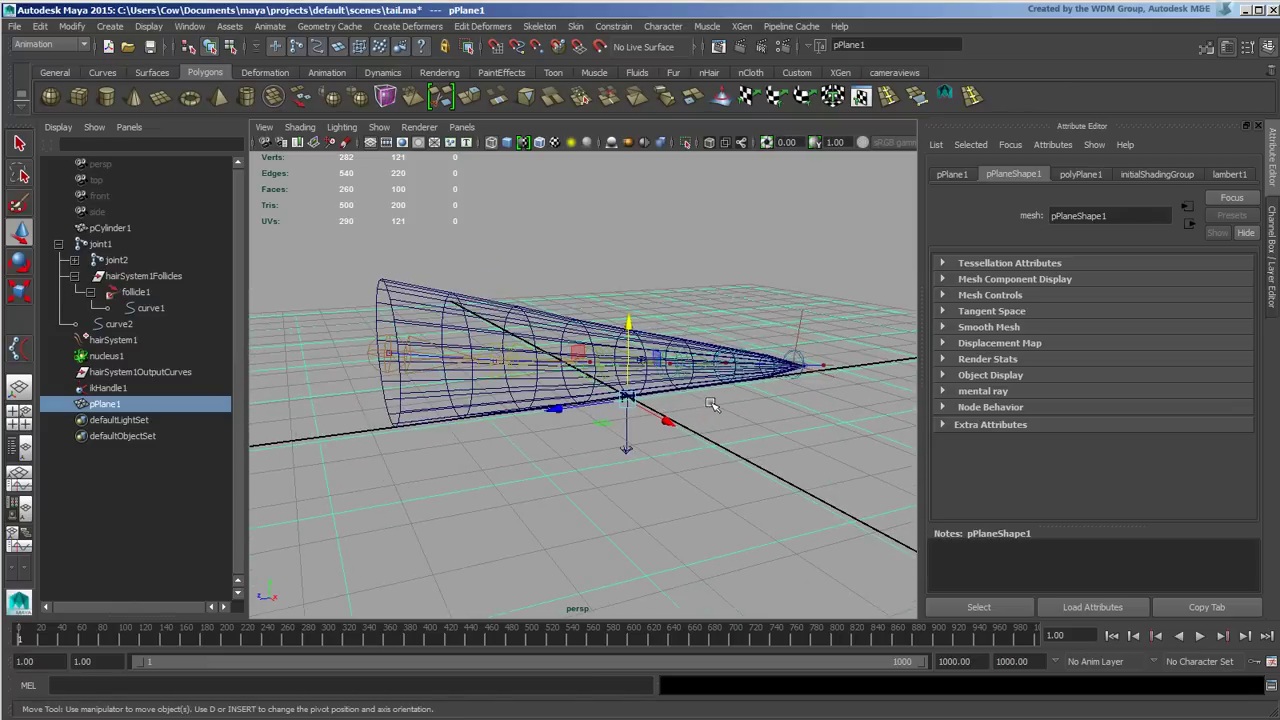
- In the nDynamics menu set, make pPlane1 a passive collider with nMesh > Create Passive Collider
{"action": "left_click", "coordinate": [60, 45]}
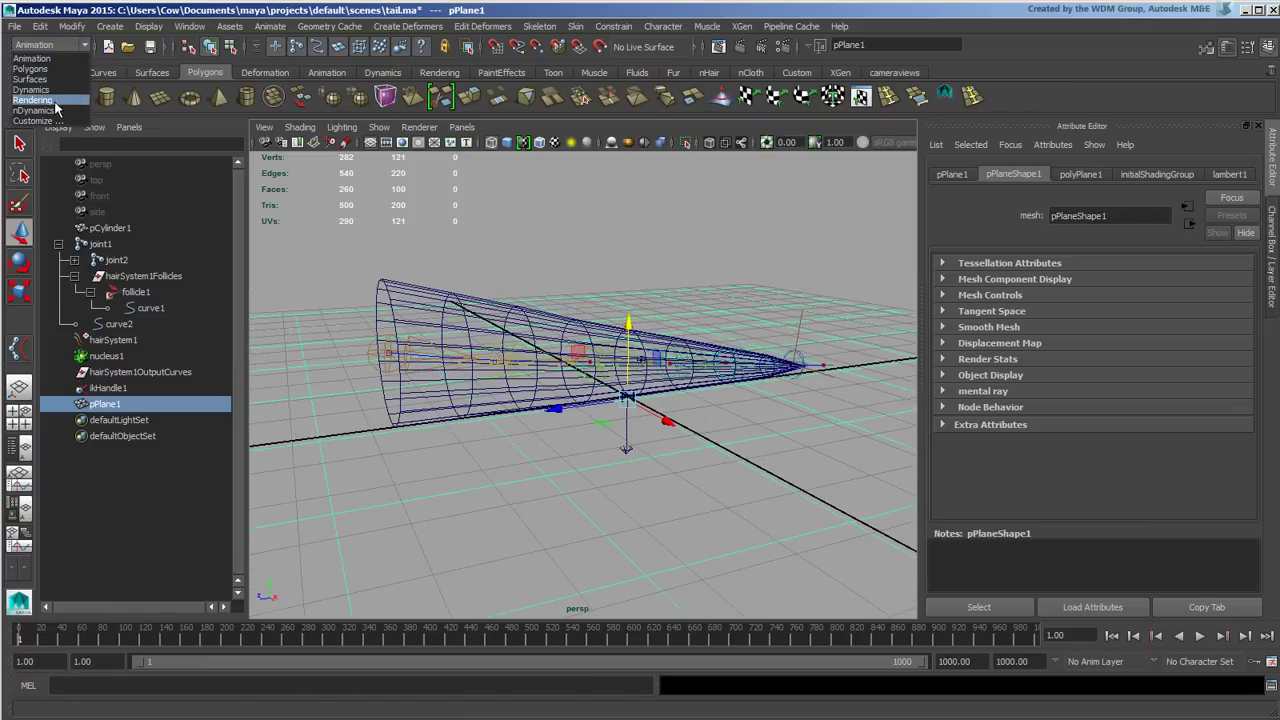
{"action": "left_click", "coordinate": [57, 110]}
{"action": "left_click", "coordinate": [273, 26]}
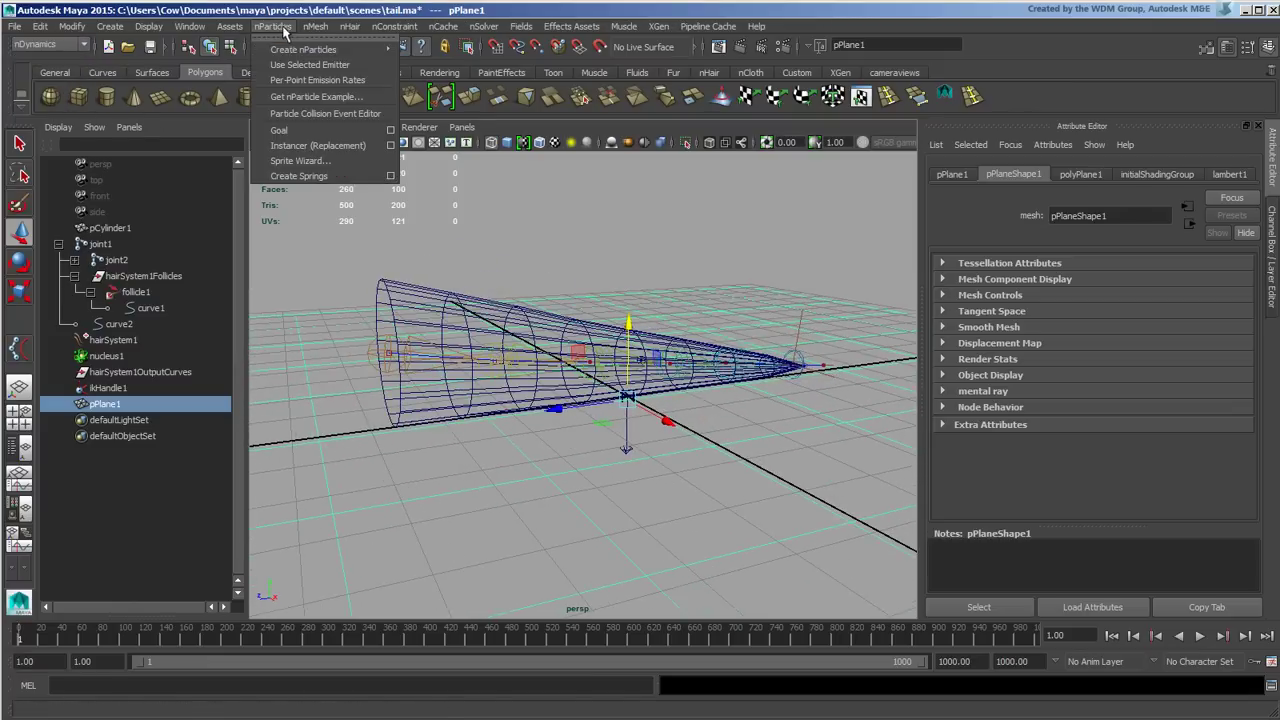
{"action": "mouse_move", "coordinate": [325, 28]}
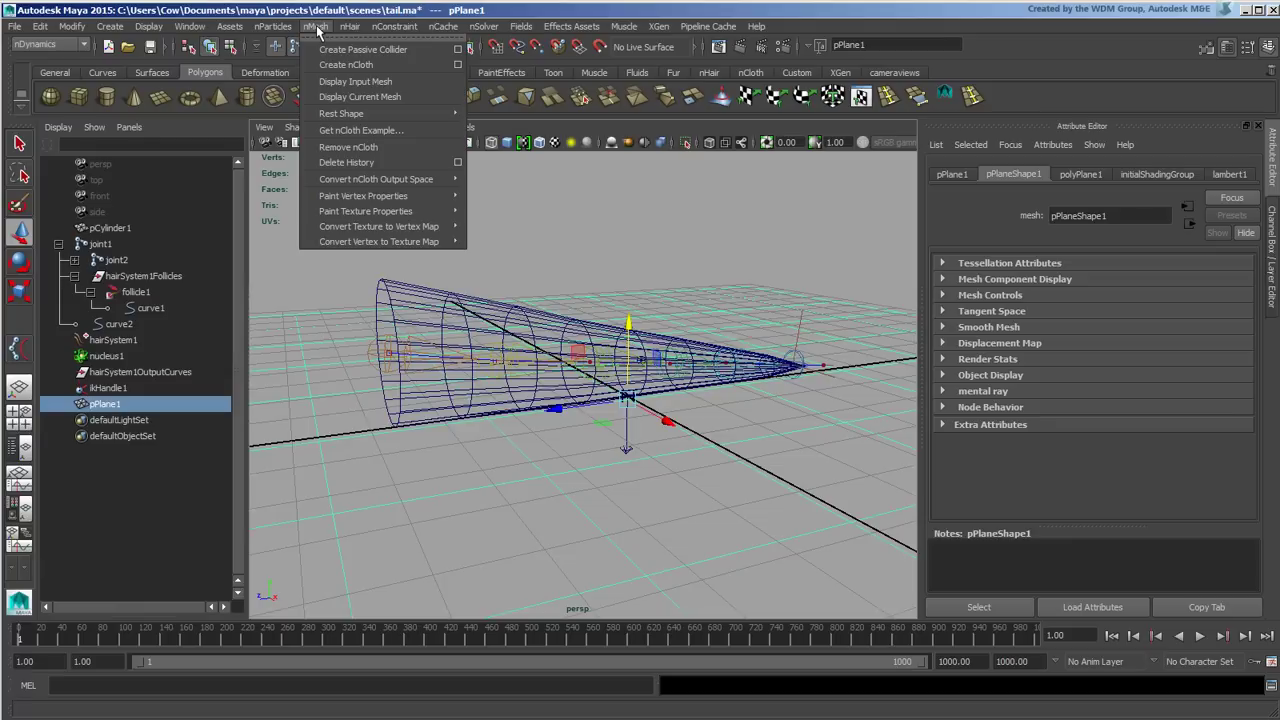
{"action": "left_click", "coordinate": [414, 47]}
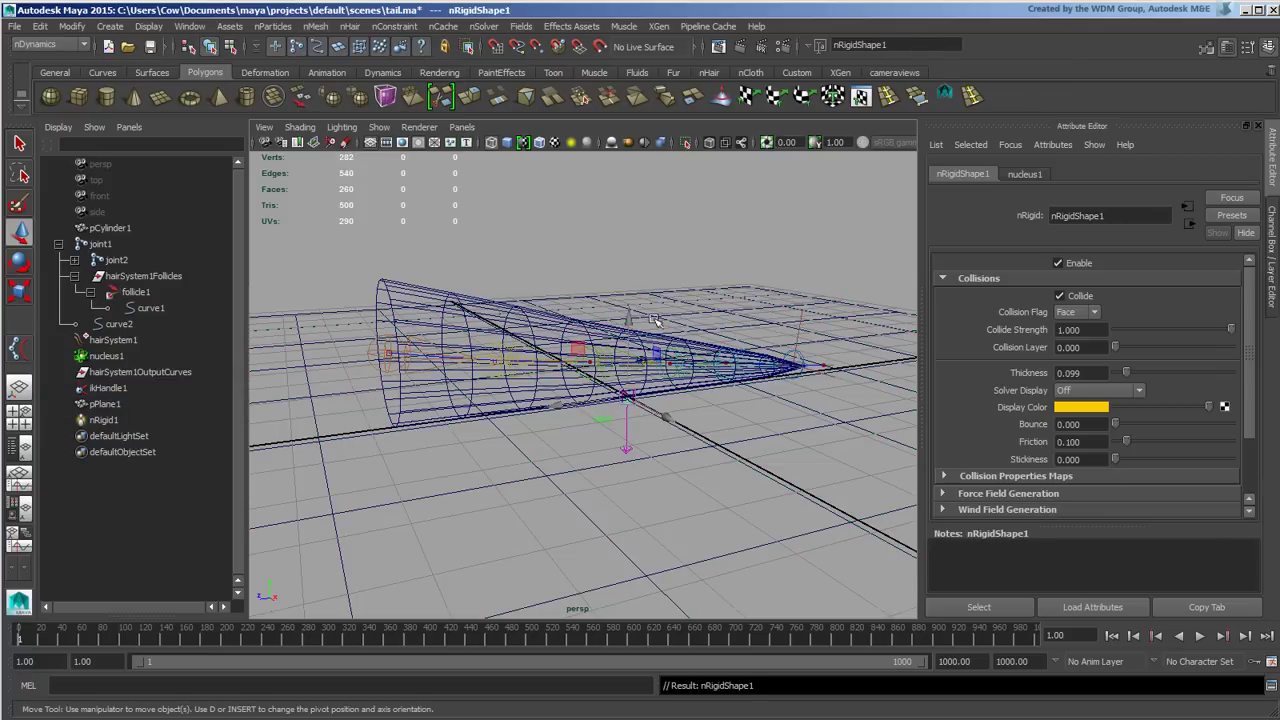
{"action": "left_click_drag", "start_coordinate": [704, 375], "coordinate": [766, 371], "text": "alt"}
{"action": "right_click_drag", "start_coordinate": [766, 371], "coordinate": [617, 392], "text": "alt"}
- Play the simulation to check the tail colliding with the new nRigid1 plane
{"action": "left_click", "coordinate": [1200, 635]}
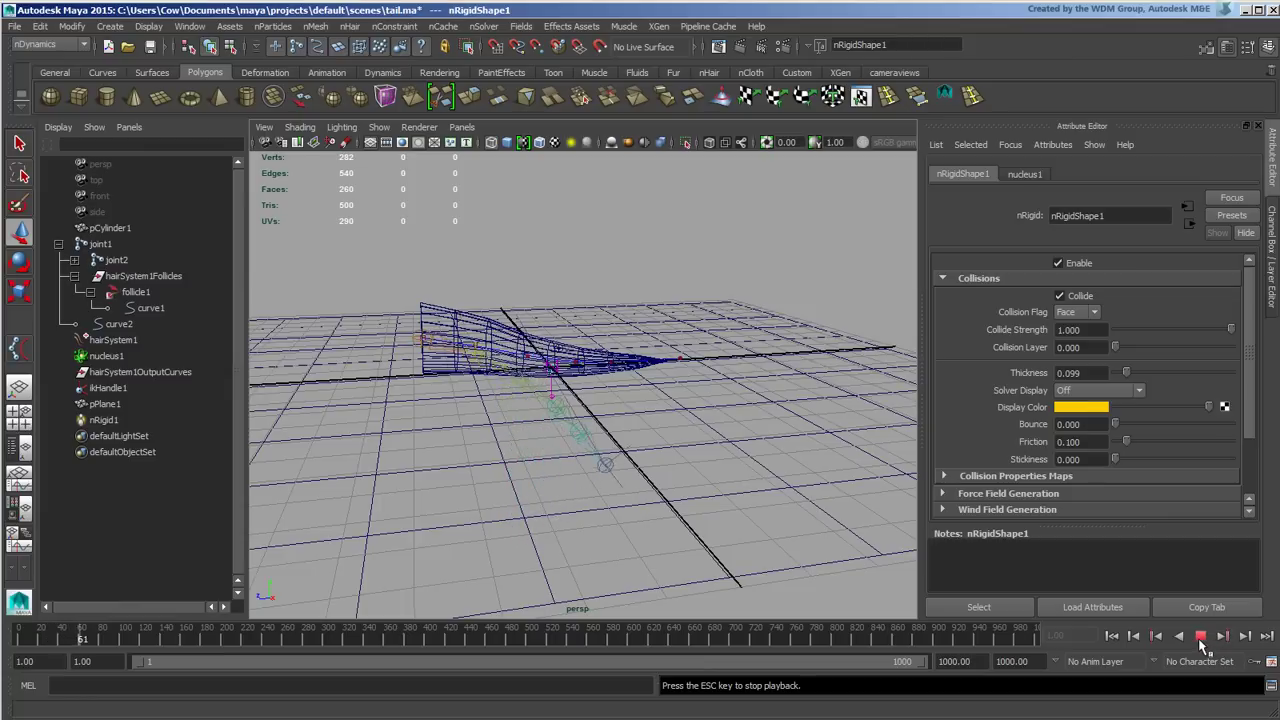
{"action": "left_click", "coordinate": [1200, 636]}
{"action": "left_click", "coordinate": [1113, 637]}
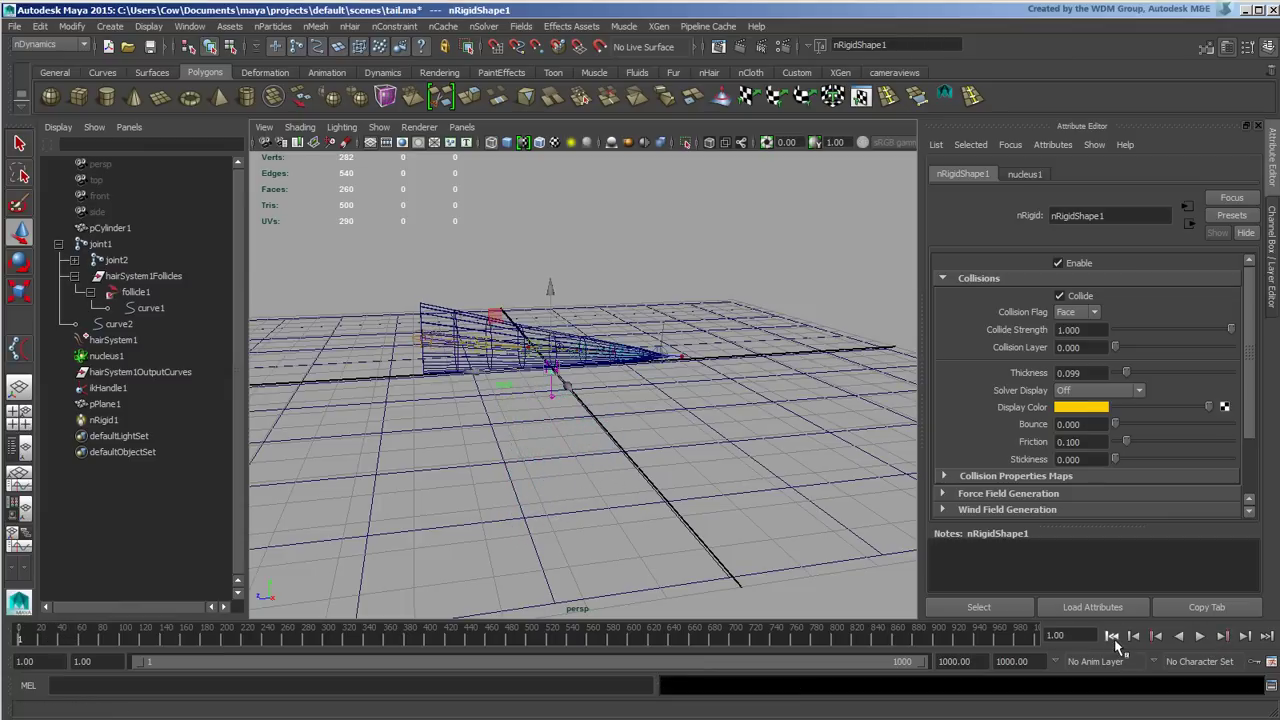
{"action": "left_click", "coordinate": [1200, 637]}
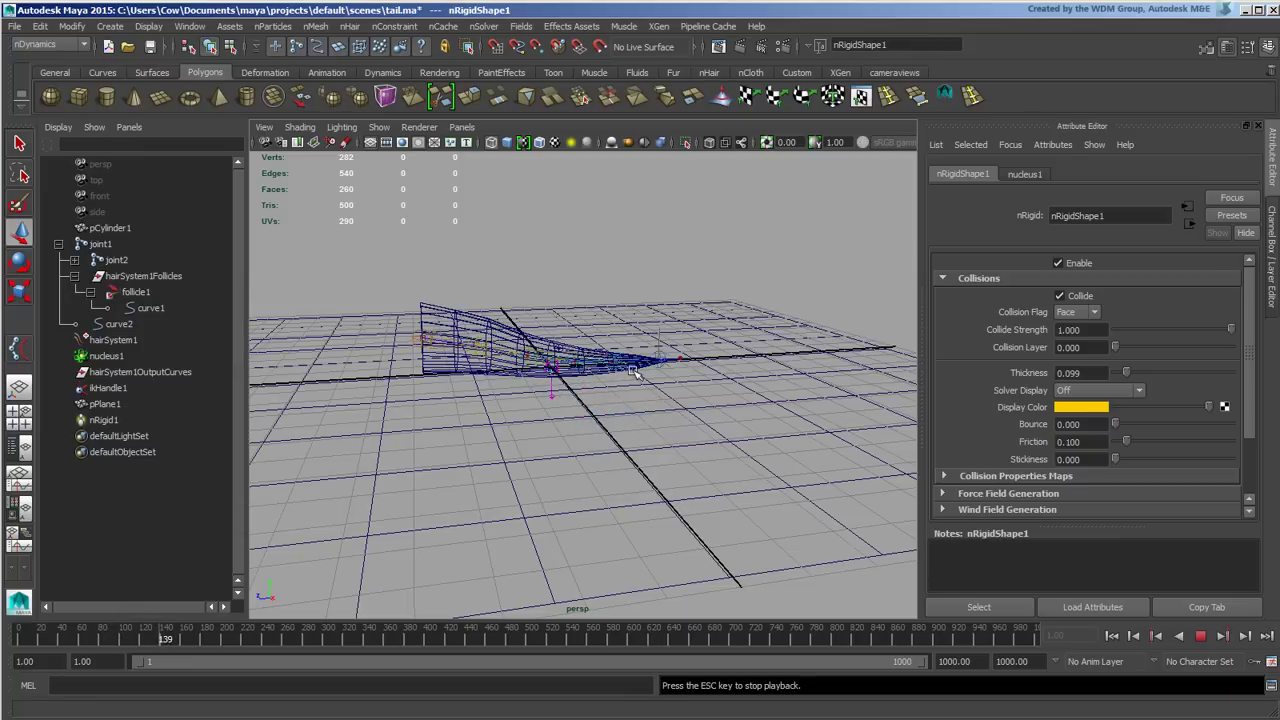
{"action": "mouse_move", "coordinate": [680, 375]}
{"action": "left_mouse_down", "text": "alt"}
{"action": "mouse_move", "coordinate": [642, 380]}
{"action": "mouse_move", "coordinate": [700, 365]}
{"action": "left_mouse_up", "text": "alt"}
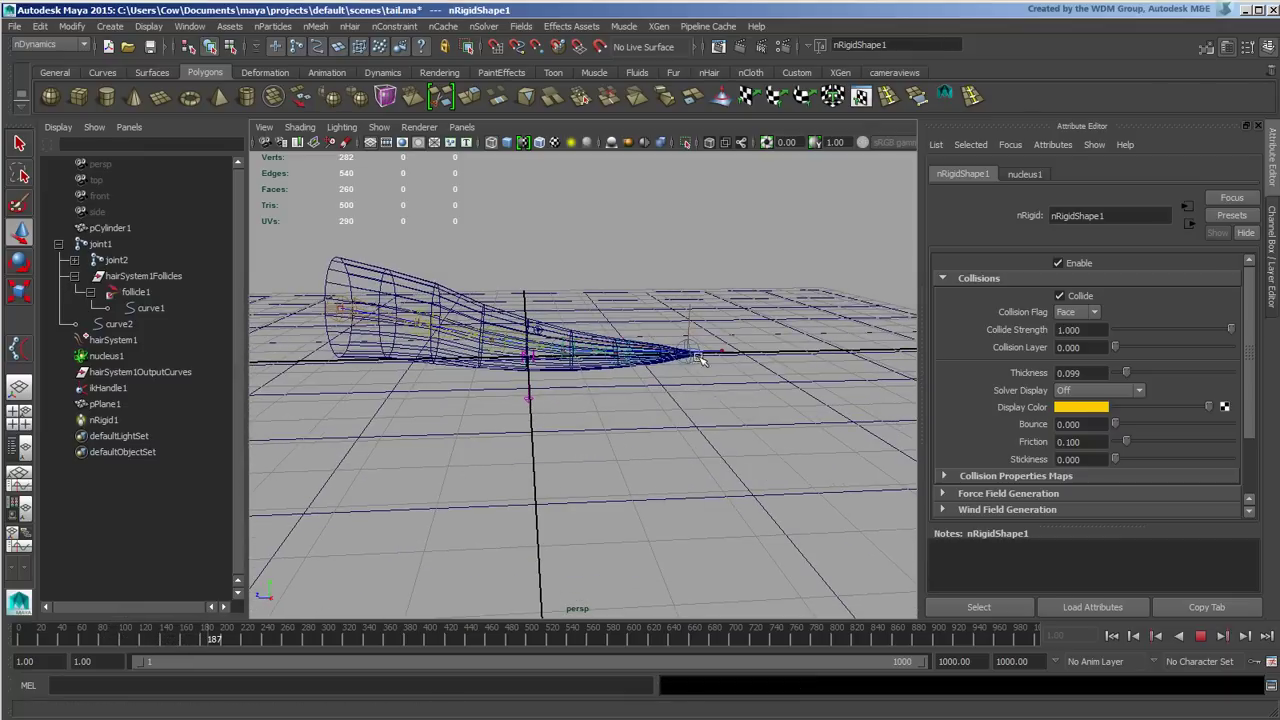
- Replay from frame 1 and stop at frame 54 to inspect the tail resting on the plane
{"action": "left_click", "coordinate": [1200, 635]}
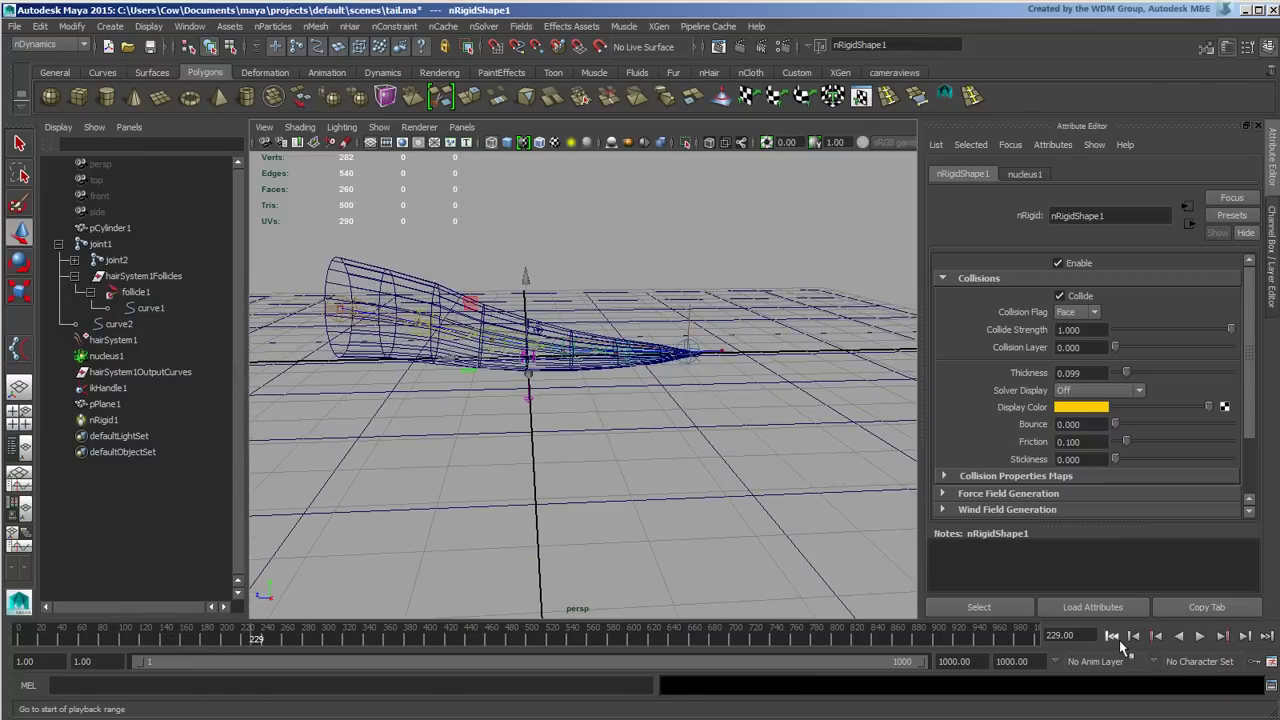
{"action": "left_click", "coordinate": [1112, 636]}
{"action": "left_click", "coordinate": [1198, 641]}
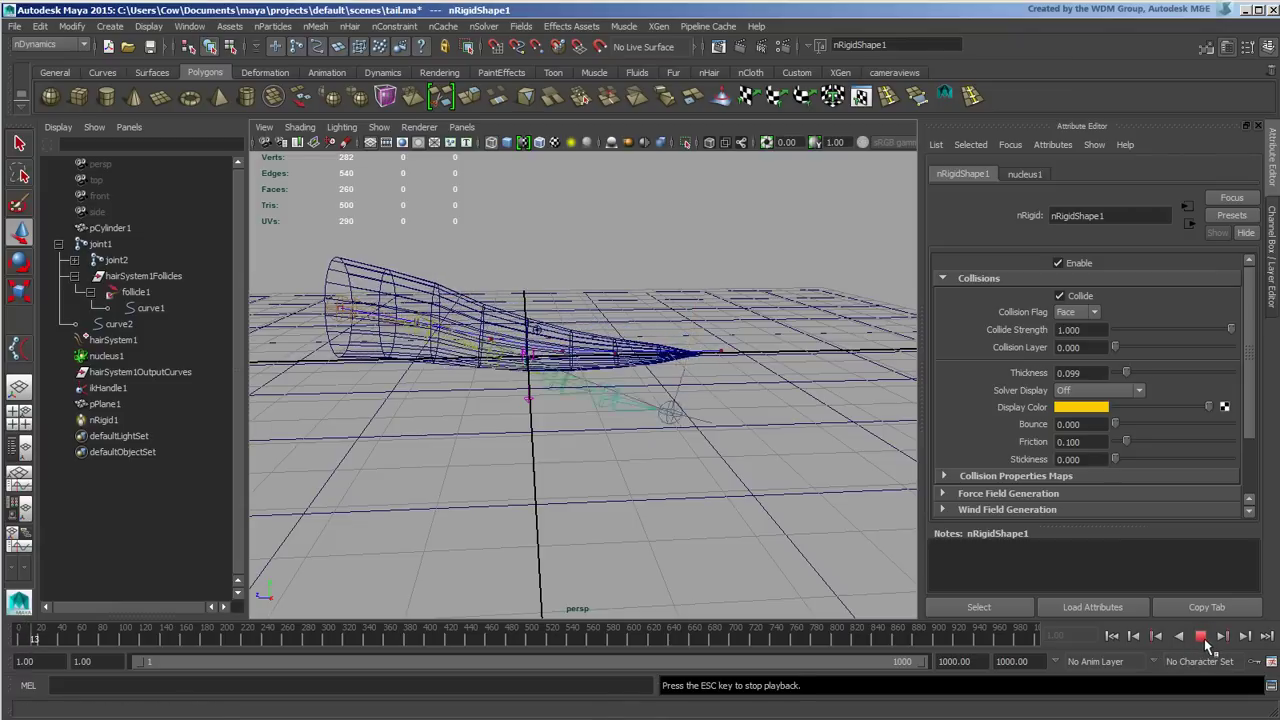
{"action": "left_click", "coordinate": [1200, 636]}
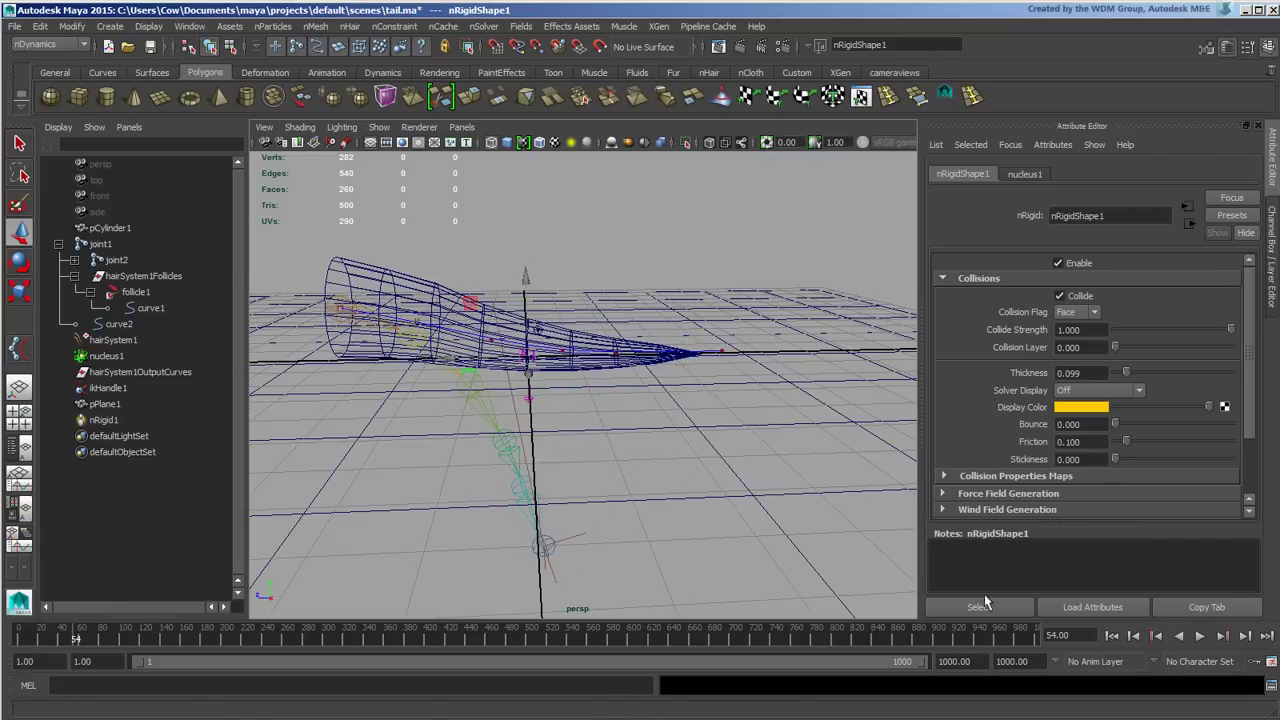
{"action": "left_click_drag", "start_coordinate": [556, 415], "coordinate": [624, 420], "text": "alt"}
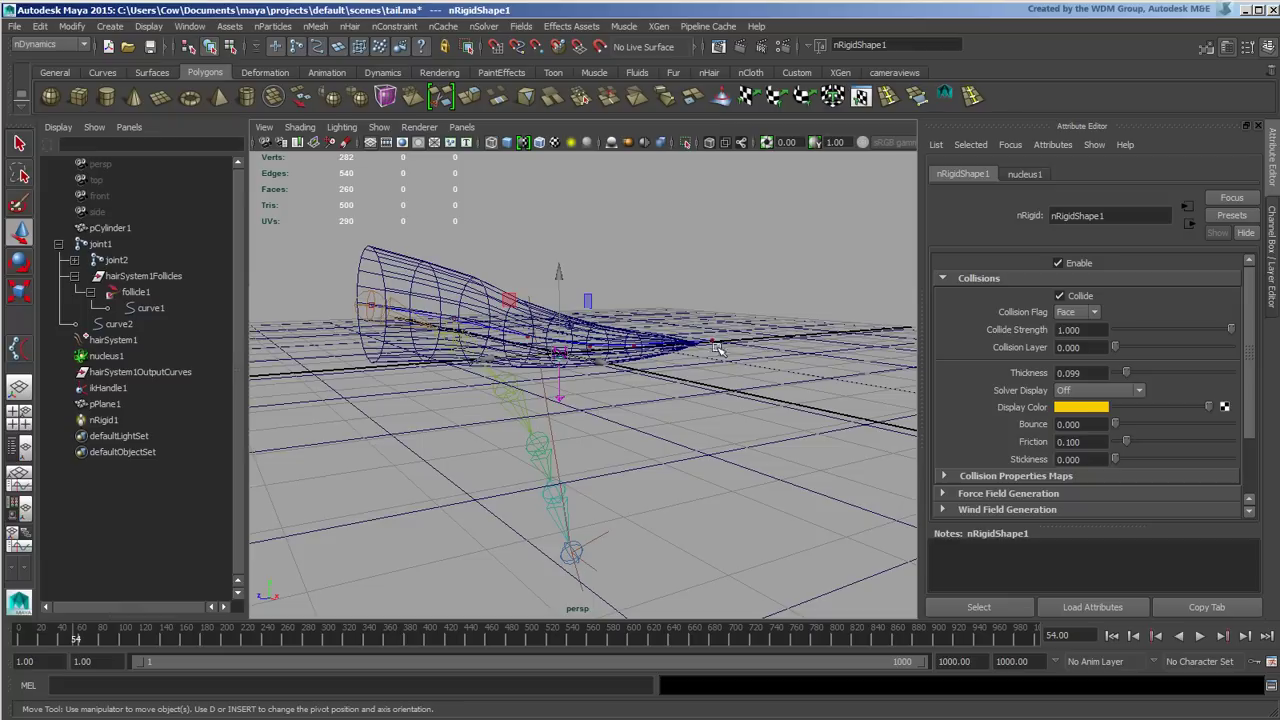
{"action": "left_click_drag", "start_coordinate": [708, 371], "coordinate": [735, 378], "text": "alt"}
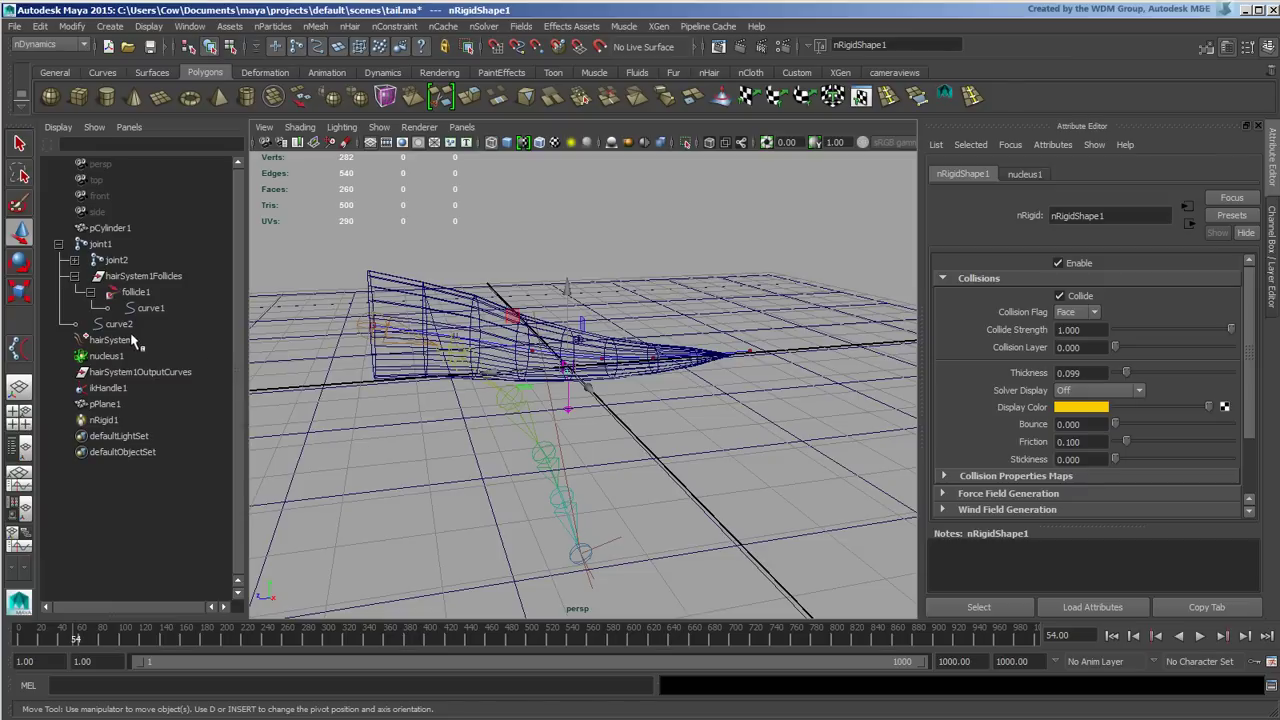
- Select hairSystem1 and view its Collisions and nucleus1 Solver Attributes
{"action": "left_click", "coordinate": [120, 340]}
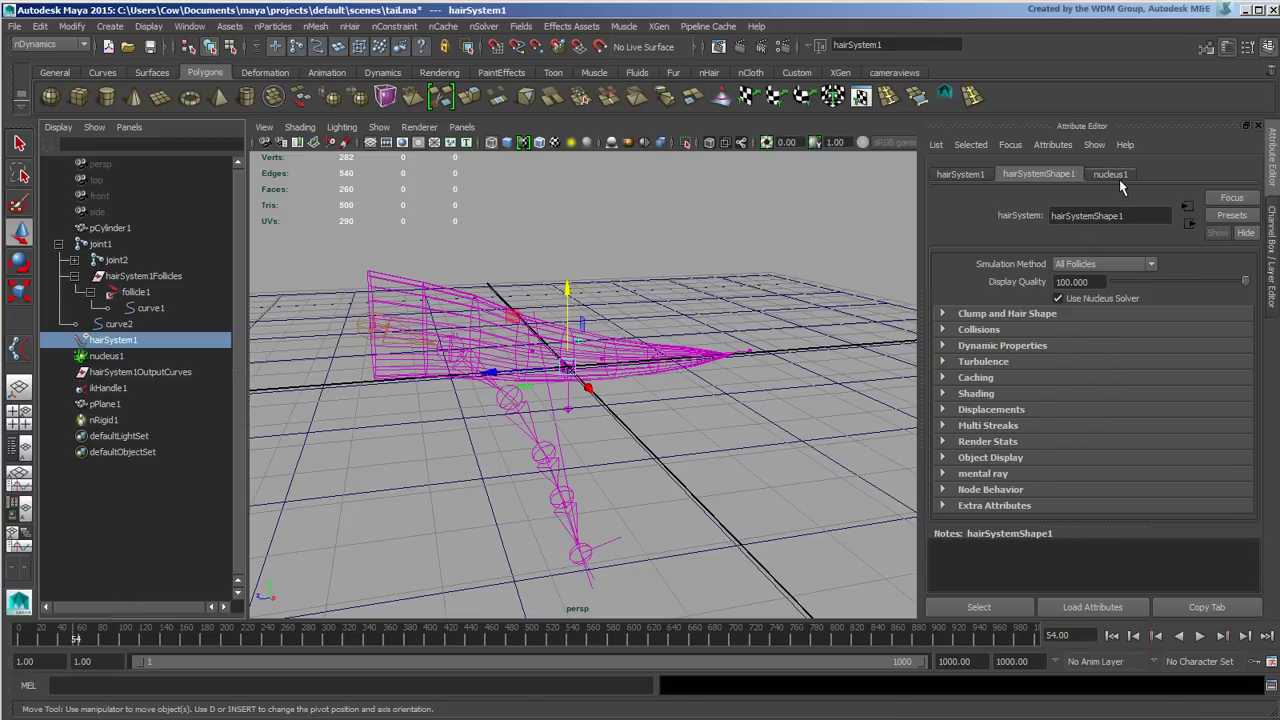
{"action": "left_click", "coordinate": [985, 330]}
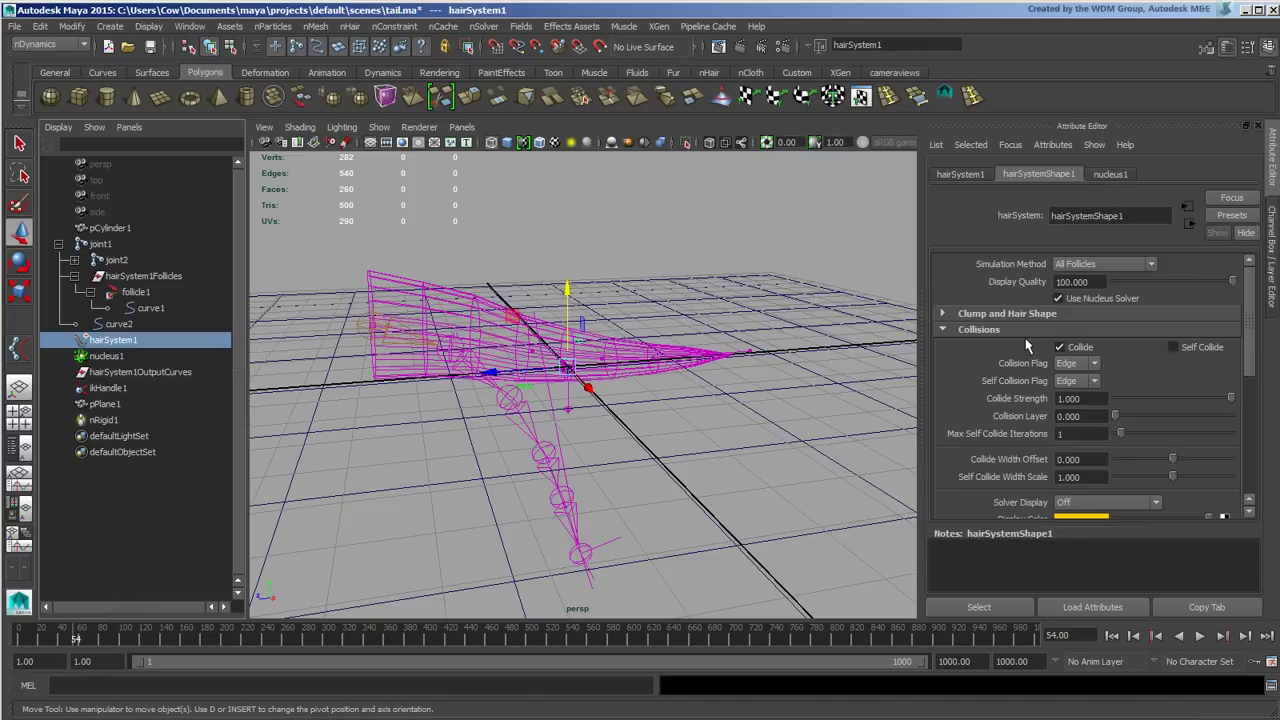
{"action": "left_click", "coordinate": [1033, 329]}
{"action": "left_click", "coordinate": [1115, 176]}
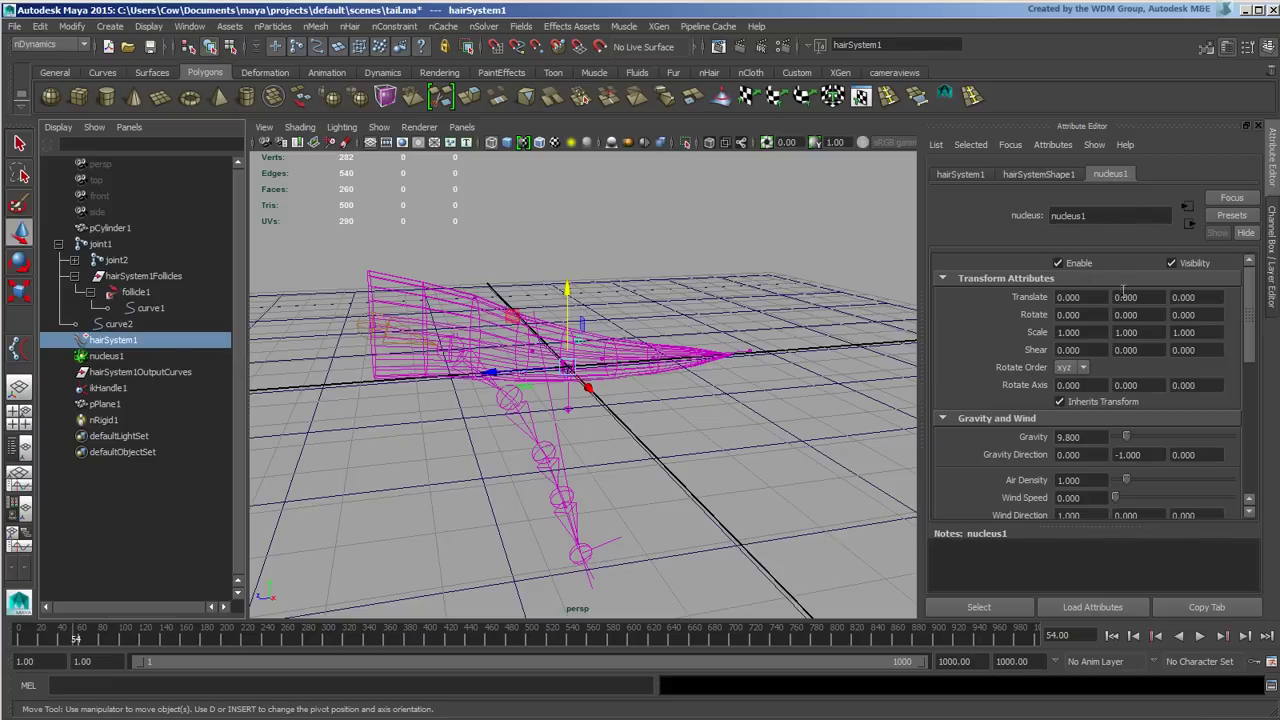
{"action": "scroll", "coordinate": [1249, 354], "scroll_direction": "down", "scroll_amount": 10}
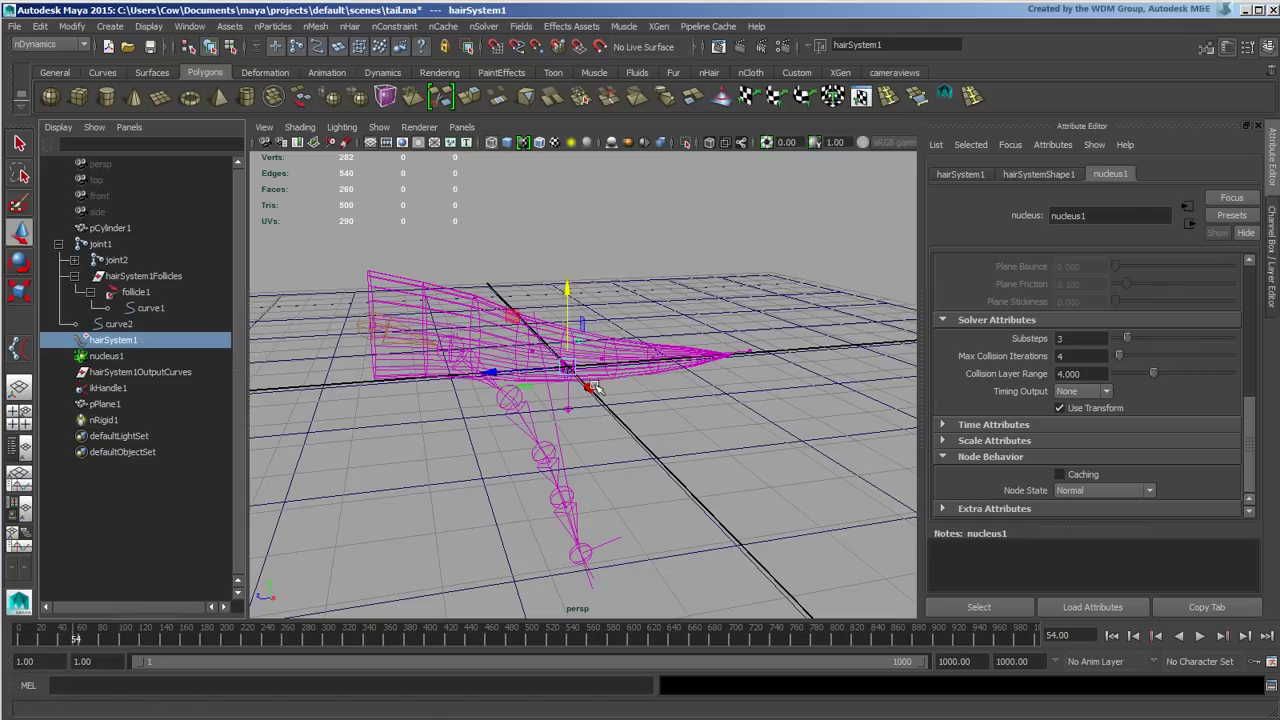
{"action": "left_click_drag", "start_coordinate": [597, 388], "coordinate": [682, 452], "text": "alt"}
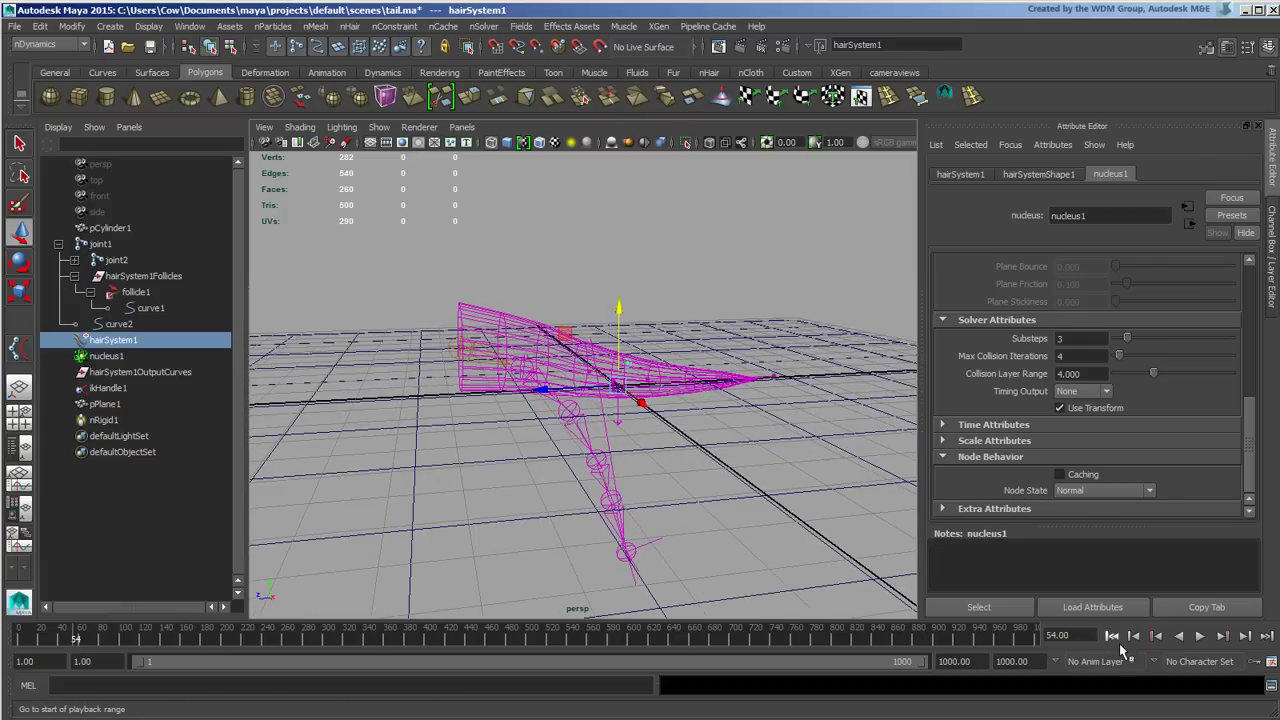
- Replay the simulation from frame 1, stopping at frame 115 with the tail stretched along pPlane1
{"action": "left_click", "coordinate": [1116, 640]}
{"action": "left_click", "coordinate": [1196, 638]}
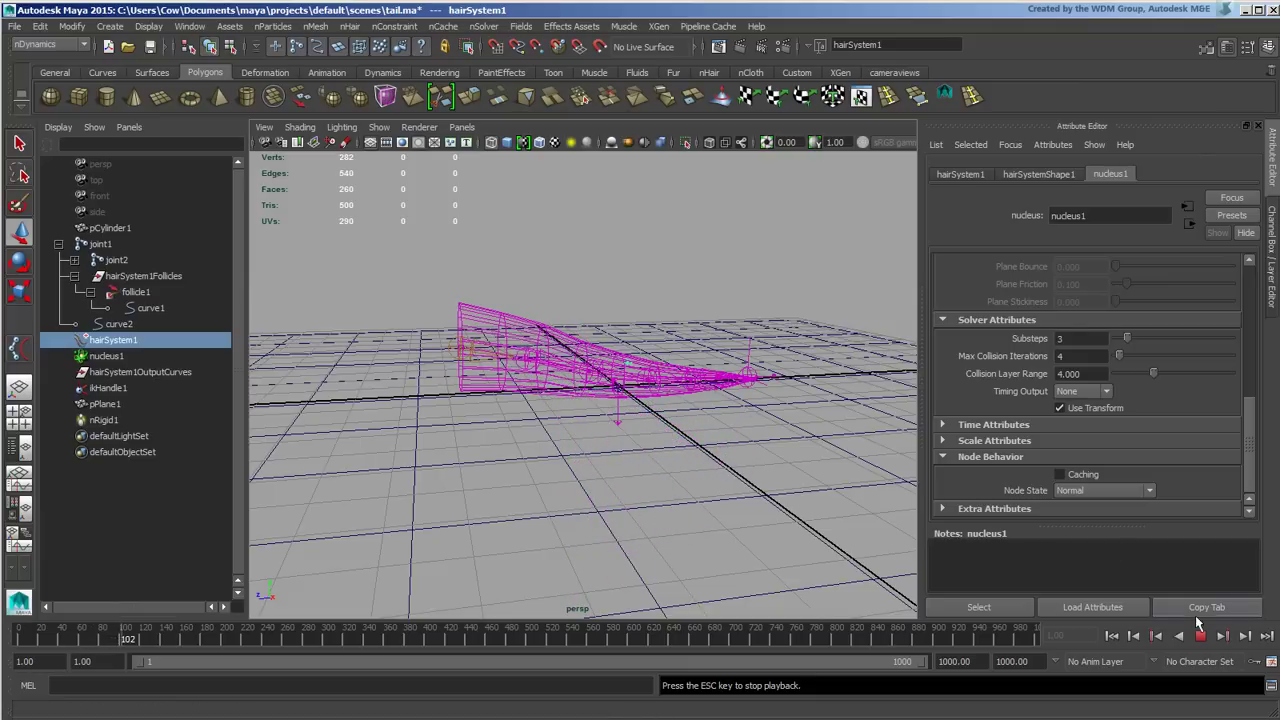
{"action": "left_click", "coordinate": [1205, 638]}
{"action": "left_click_drag", "start_coordinate": [514, 414], "coordinate": [561, 360], "text": "alt"}
{"action": "right_click_drag", "start_coordinate": [561, 360], "coordinate": [662, 367], "text": "alt"}
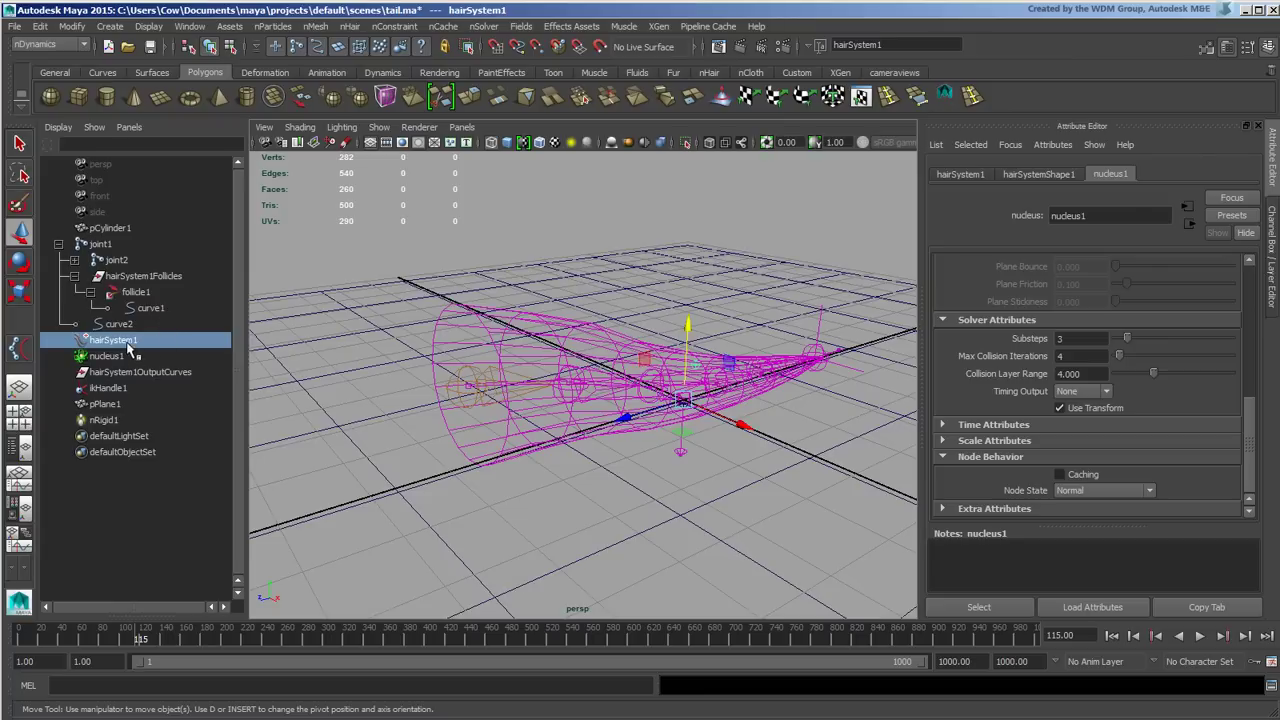
- Set hairSystemShape1's Clump Width to 2.000 under Clump and Hair Shape
{"action": "left_click", "coordinate": [1045, 175]}
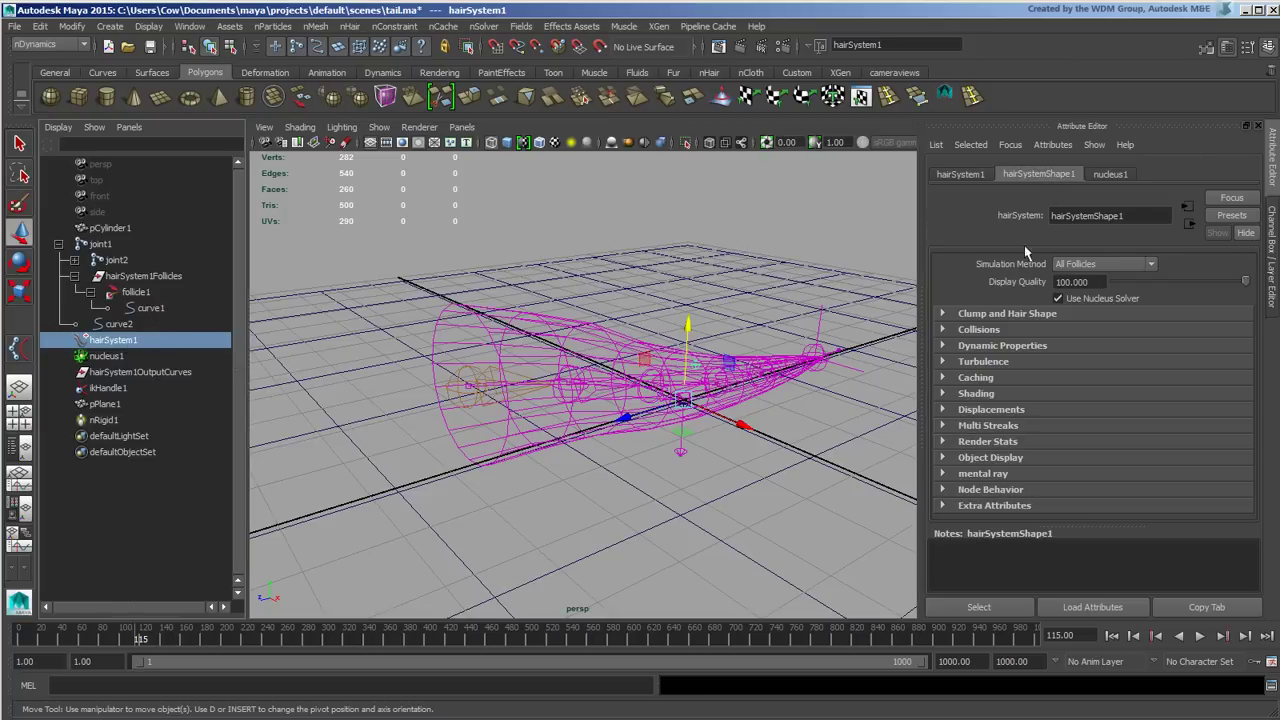
{"action": "left_click", "coordinate": [1045, 314]}
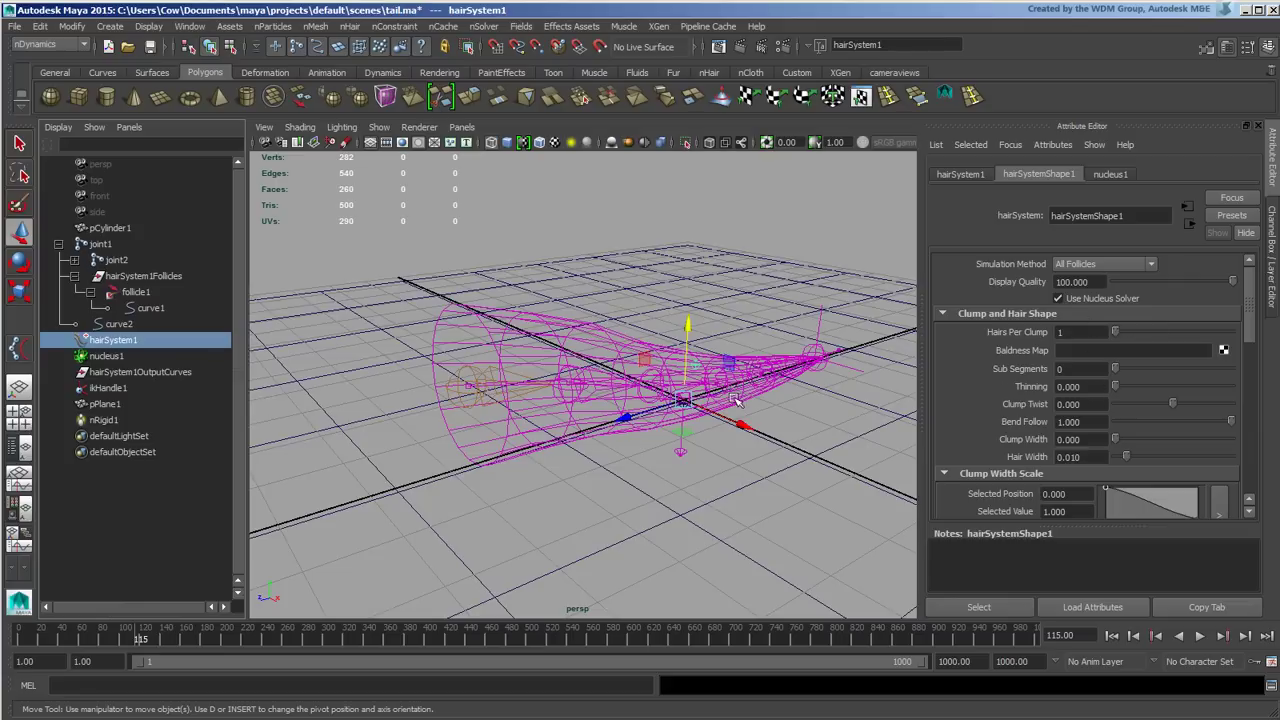
{"action": "left_click_drag", "start_coordinate": [827, 416], "coordinate": [785, 424], "text": "alt"}
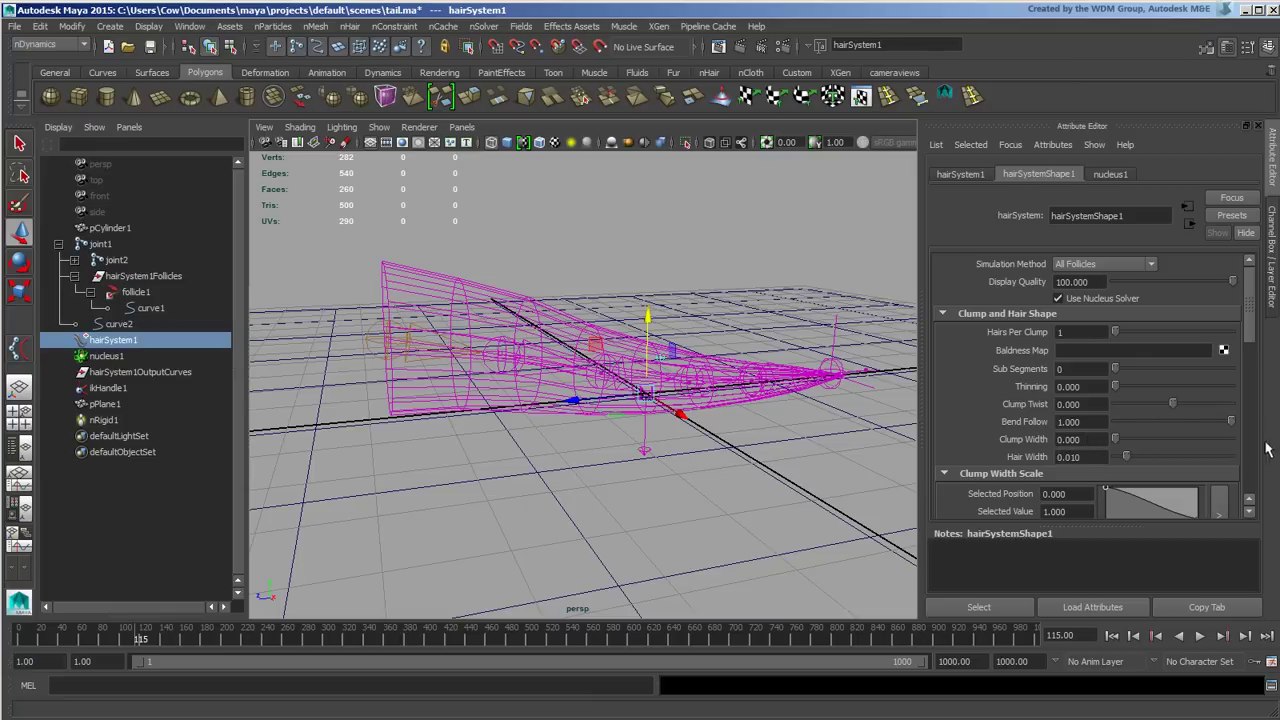
{"action": "scroll", "coordinate": [1258, 352], "scroll_direction": "down", "scroll_amount": 3}
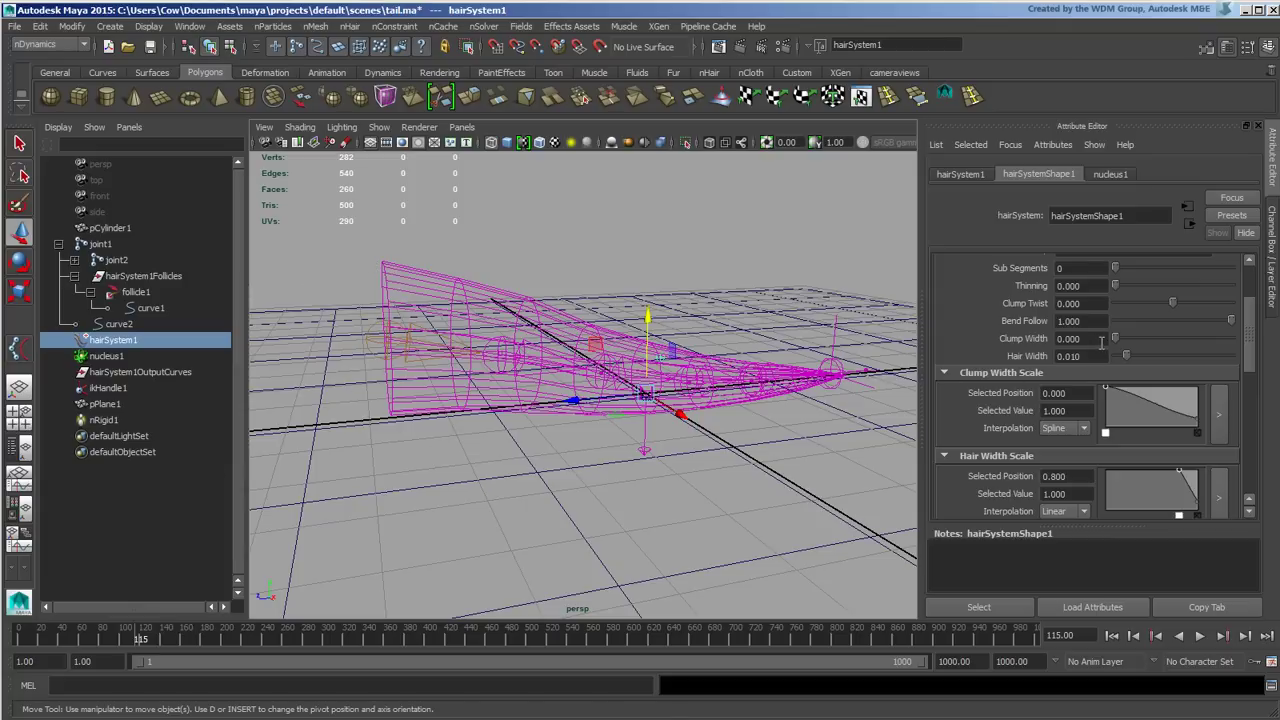
{"action": "left_click", "coordinate": [1062, 339]}
{"action": "key", "text": "Return"}
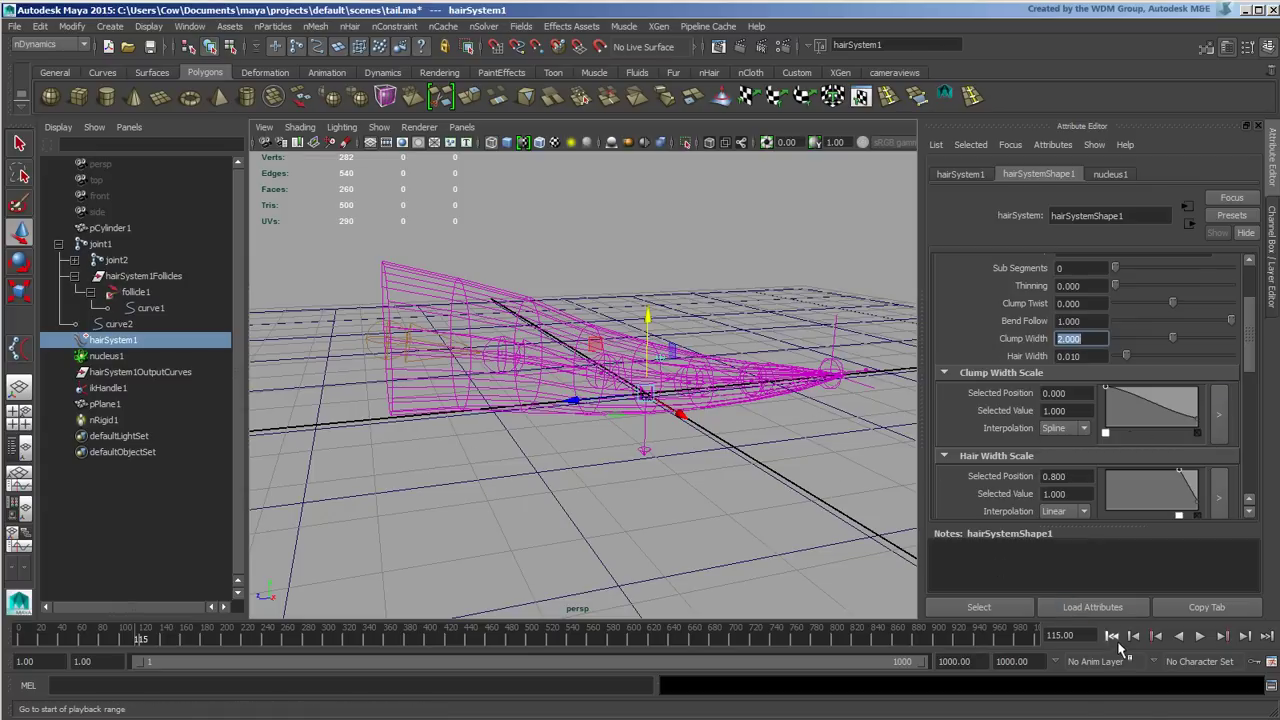
- Replay from frame 1 and stop at frame 257 with the widened tail across the ground
{"action": "left_click", "coordinate": [1113, 636]}
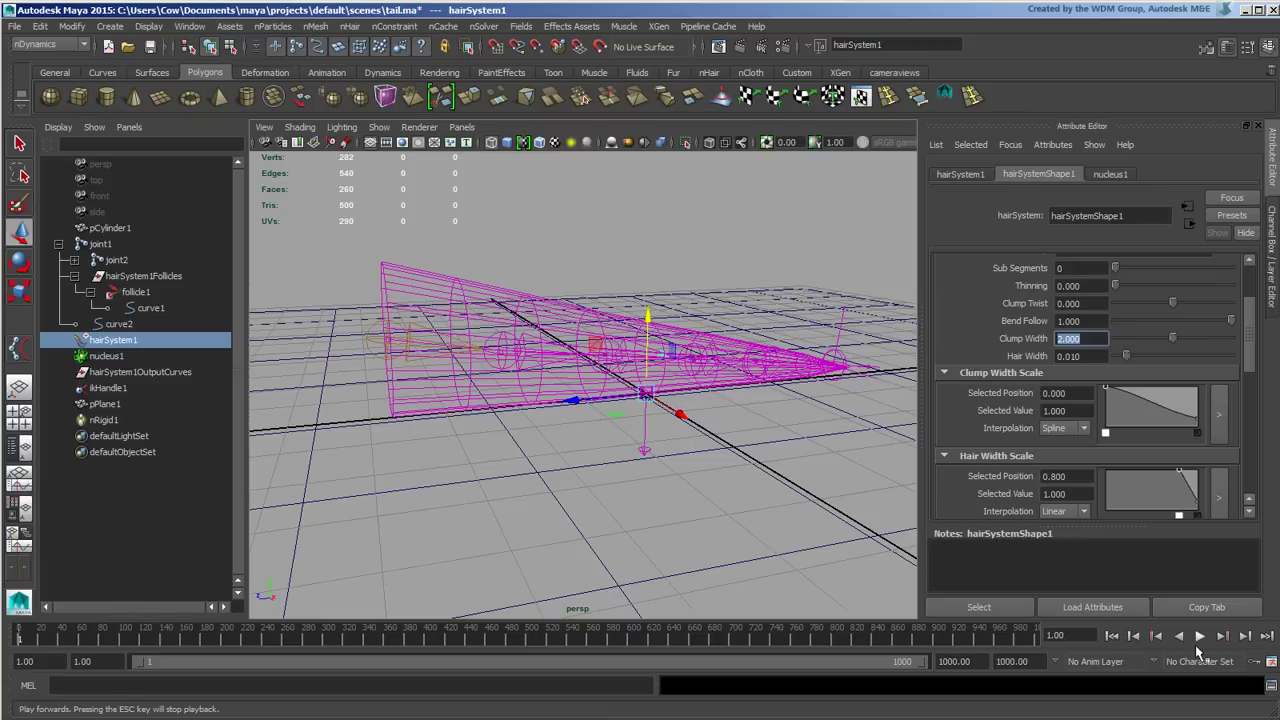
{"action": "left_click", "coordinate": [1201, 637]}
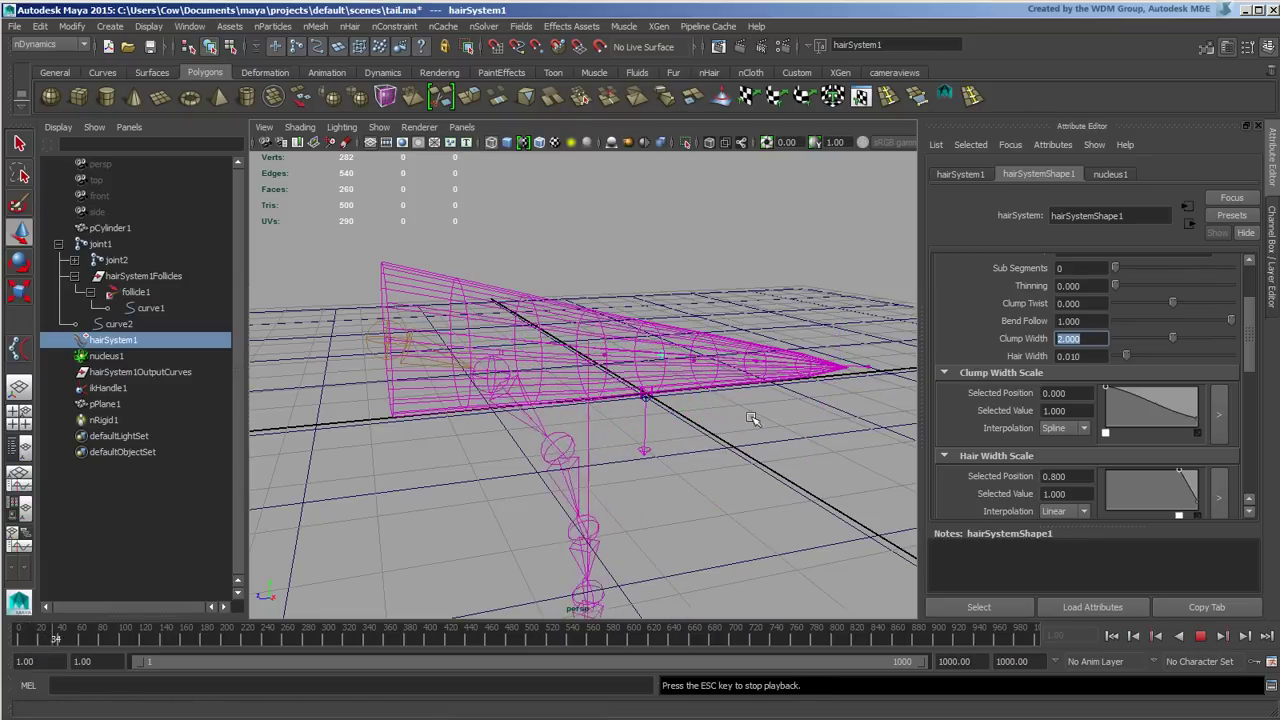
{"action": "left_click_drag", "start_coordinate": [780, 449], "coordinate": [677, 385], "text": "alt"}
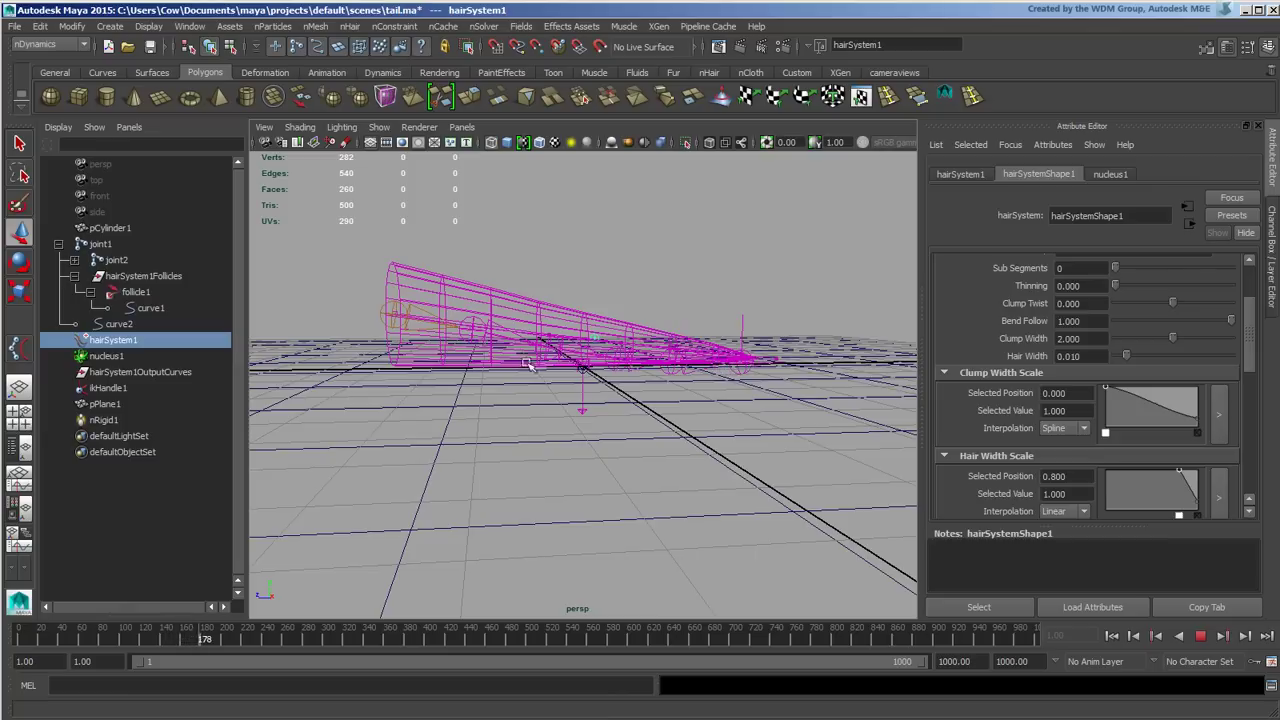
{"action": "left_click_drag", "start_coordinate": [505, 335], "coordinate": [740, 440], "text": "alt"}
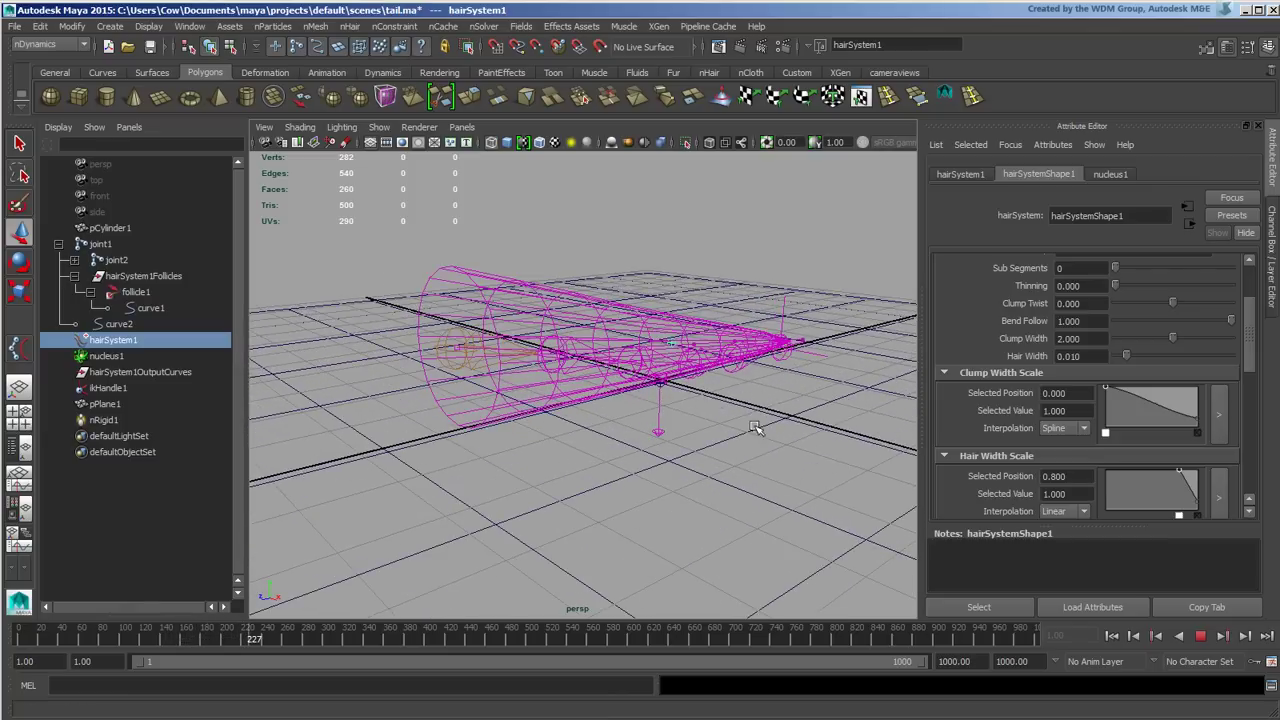
{"action": "left_click", "coordinate": [1201, 637]}
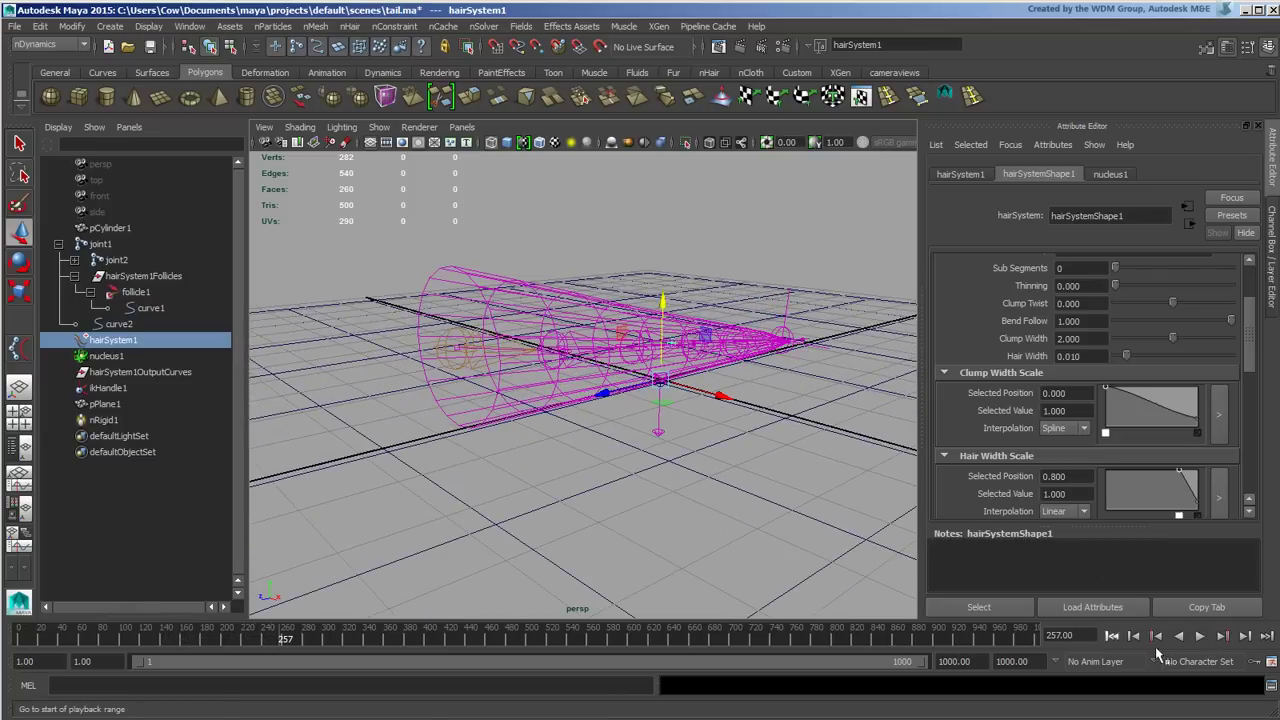
- Move joint1 up and down on Y during nHair Interactive Playback to test the tail
{"action": "left_click", "coordinate": [452, 362]}
{"action": "left_click", "coordinate": [466, 378]}
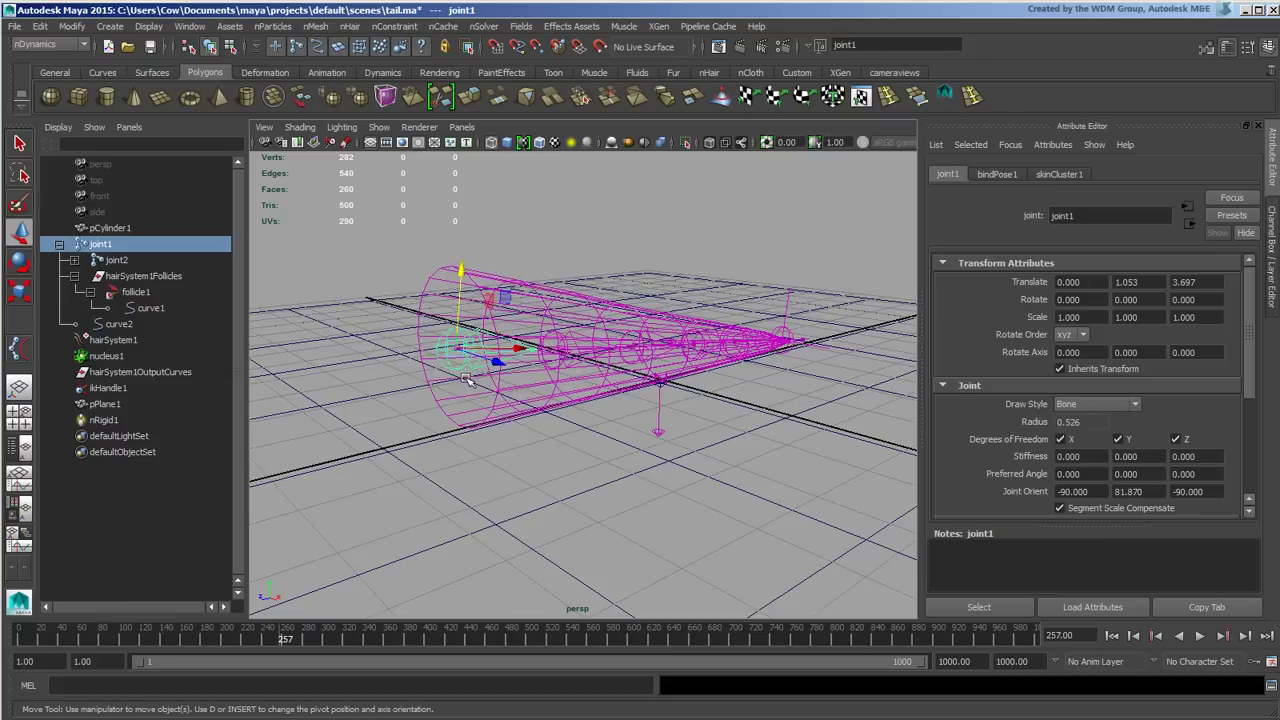
{"action": "left_click_drag", "start_coordinate": [480, 405], "coordinate": [430, 410], "text": "alt"}
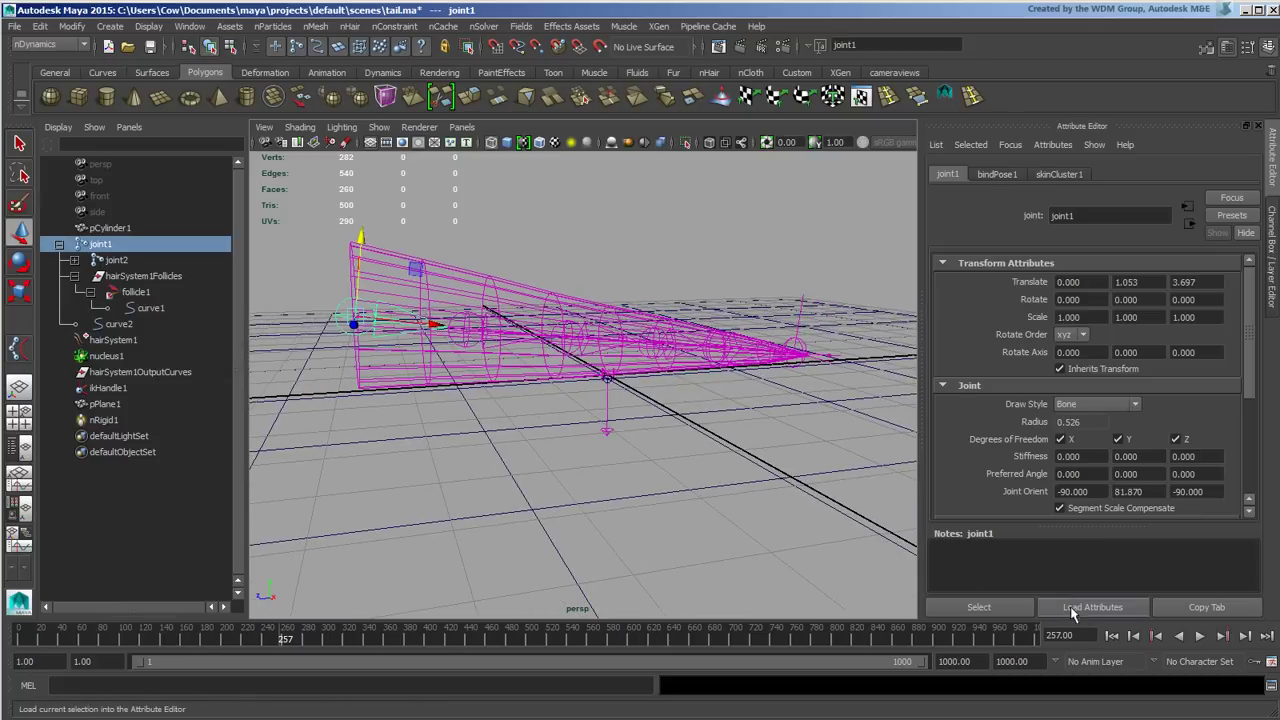
{"action": "left_click", "coordinate": [1132, 637]}
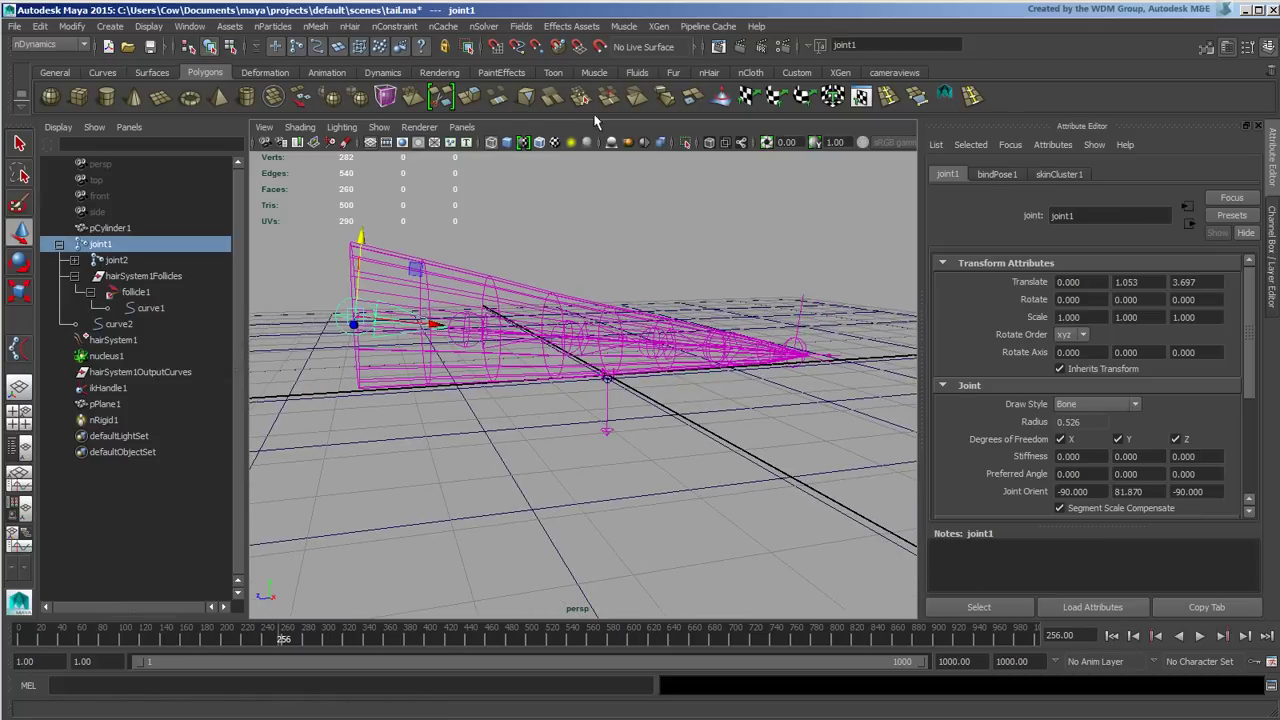
{"action": "left_click", "coordinate": [708, 72]}
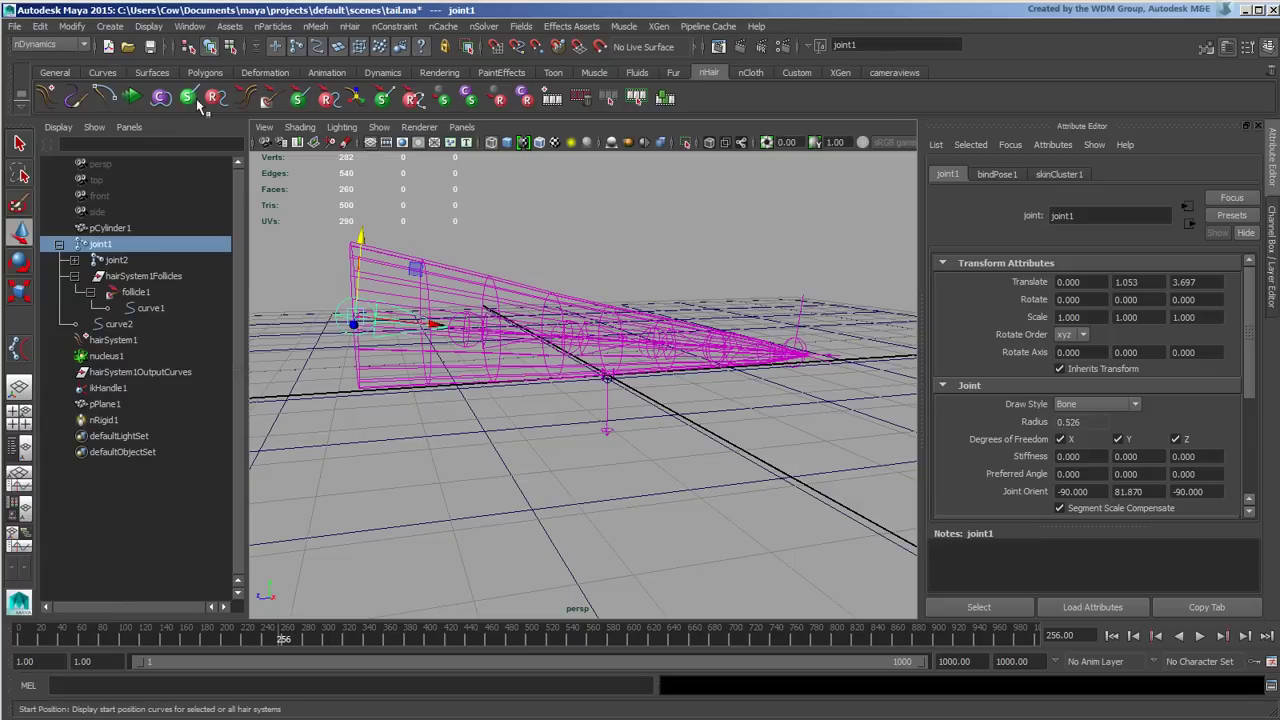
{"action": "left_click", "coordinate": [152, 104]}
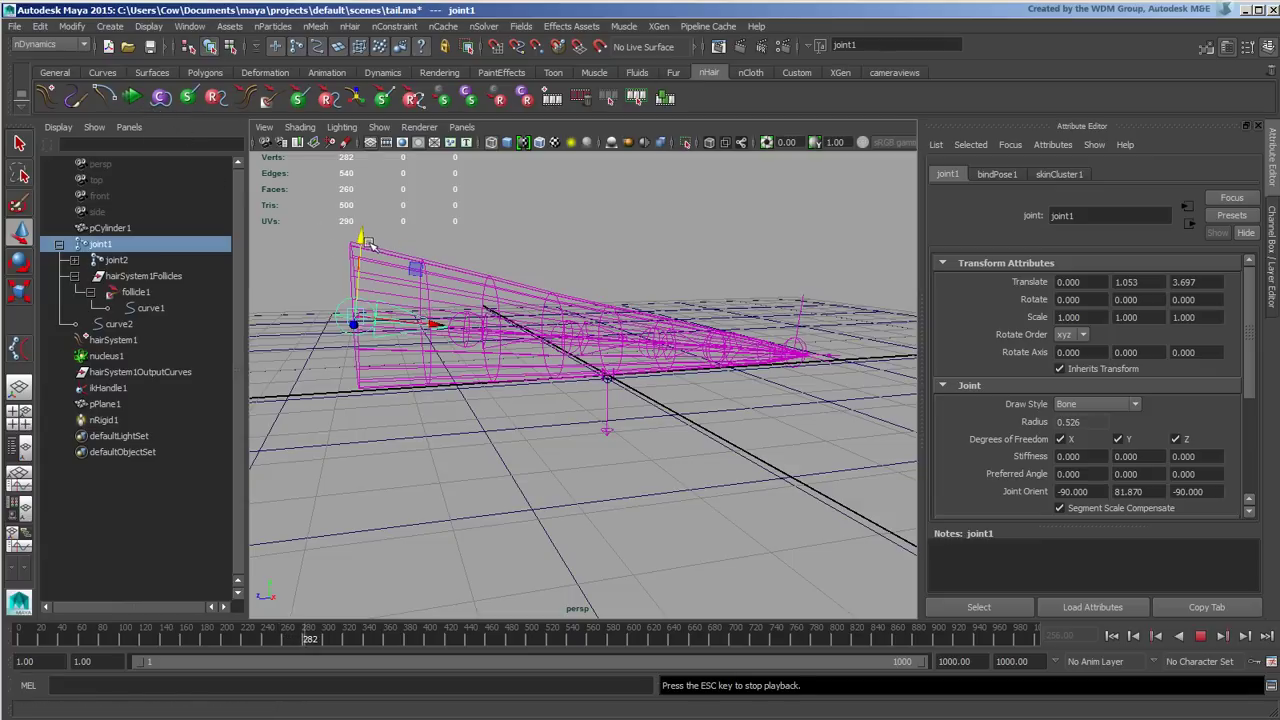
{"action": "left_click_drag", "start_coordinate": [362, 248], "coordinate": [405, 238]}
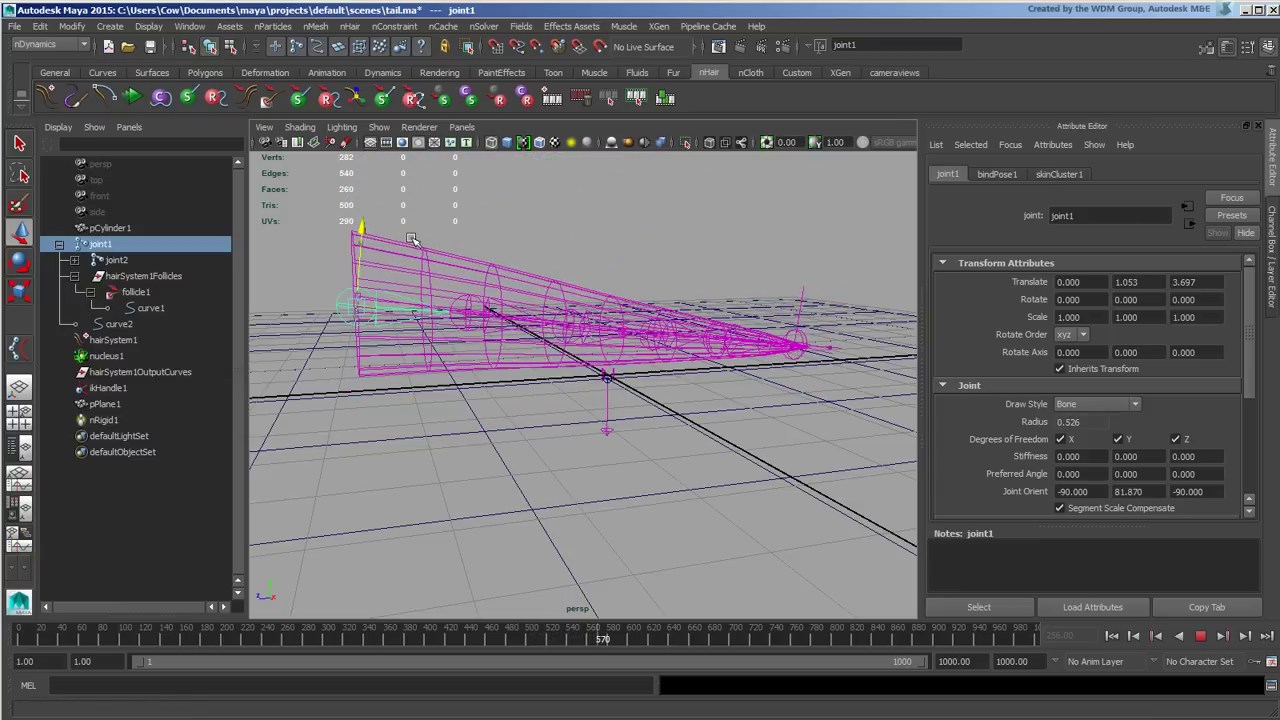
- Stop the simulation at frame 94 and lower pPlane1 to Y -0.731
{"action": "left_click", "coordinate": [1200, 636]}
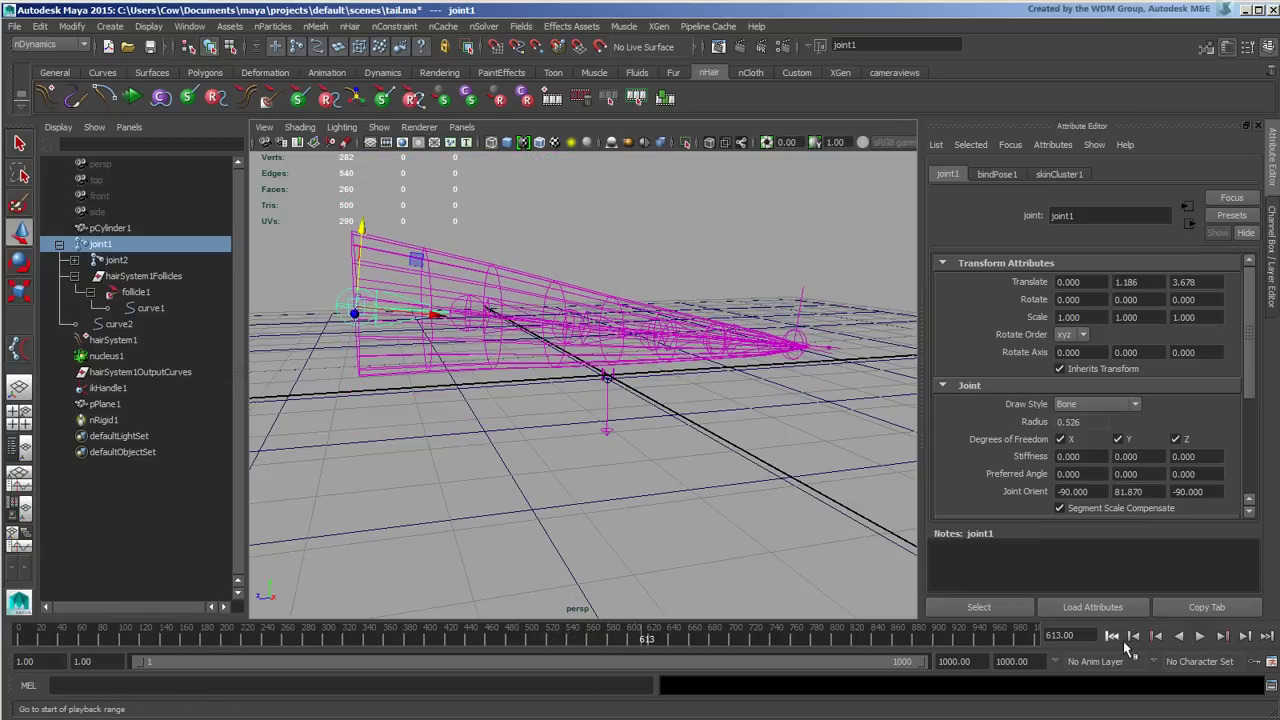
{"action": "left_click", "coordinate": [1112, 636]}
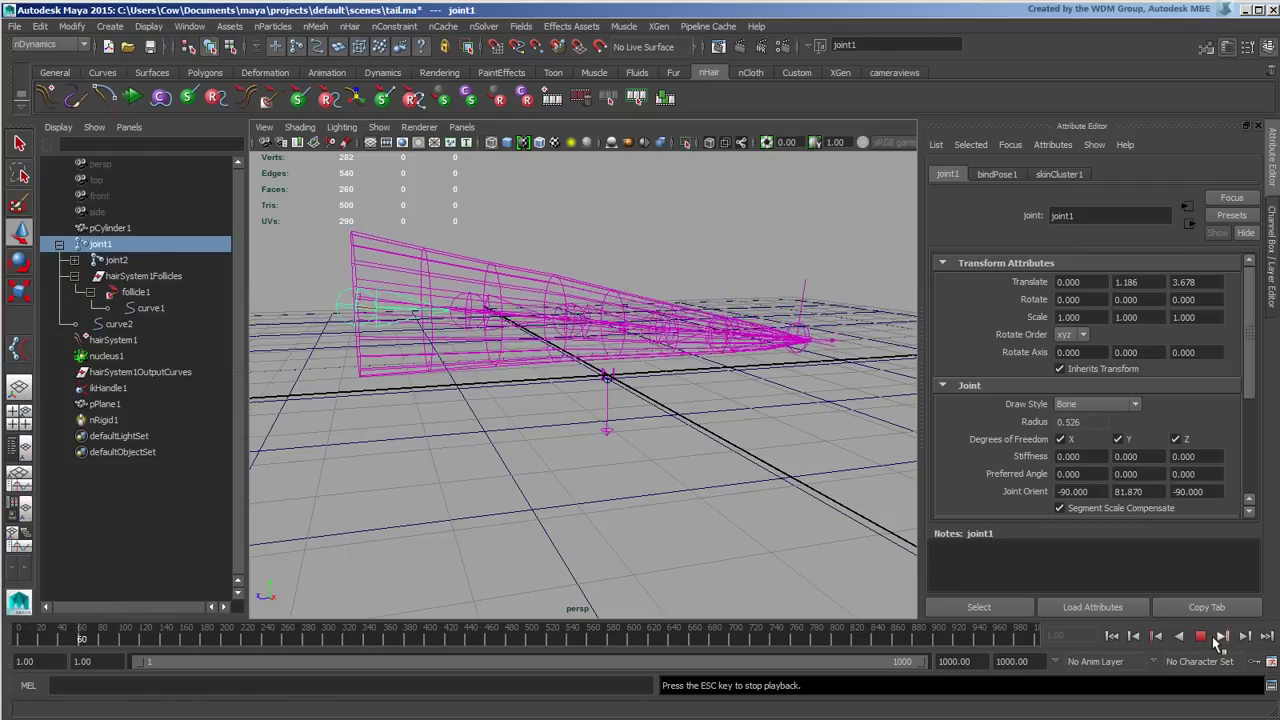
{"action": "left_click", "coordinate": [1200, 636]}
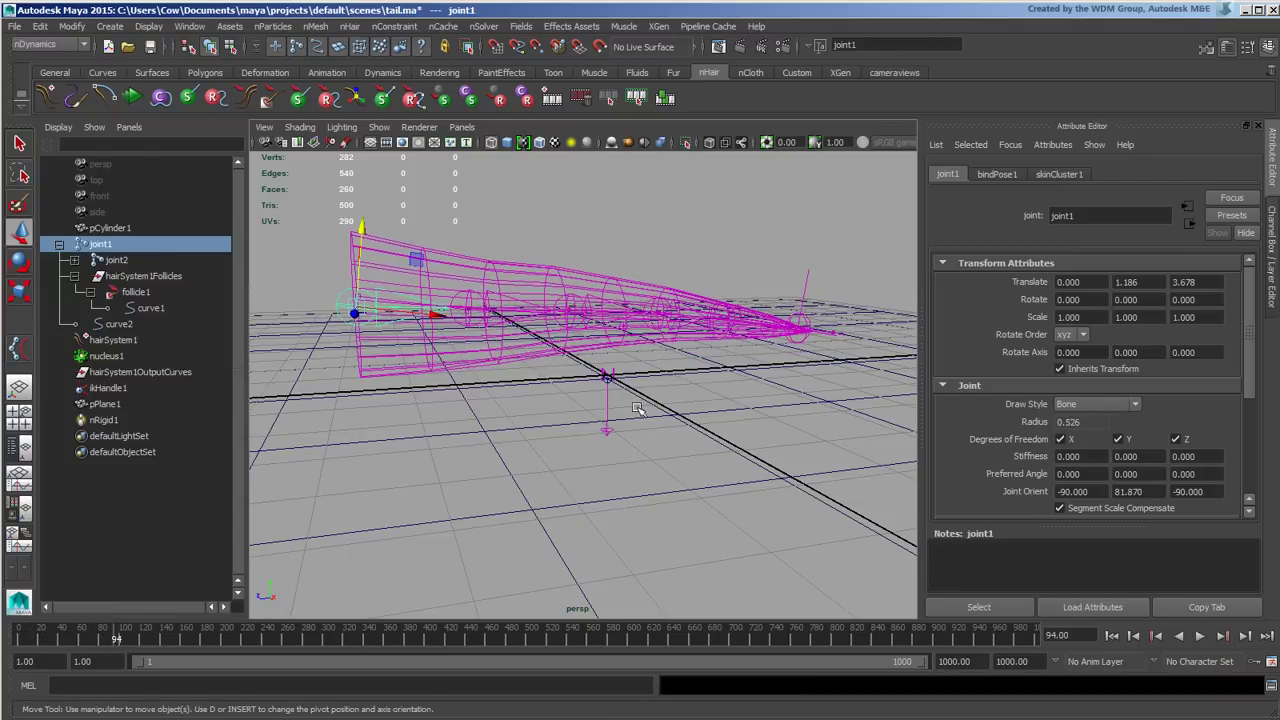
{"action": "left_click_drag", "start_coordinate": [637, 408], "coordinate": [680, 358], "text": "alt"}
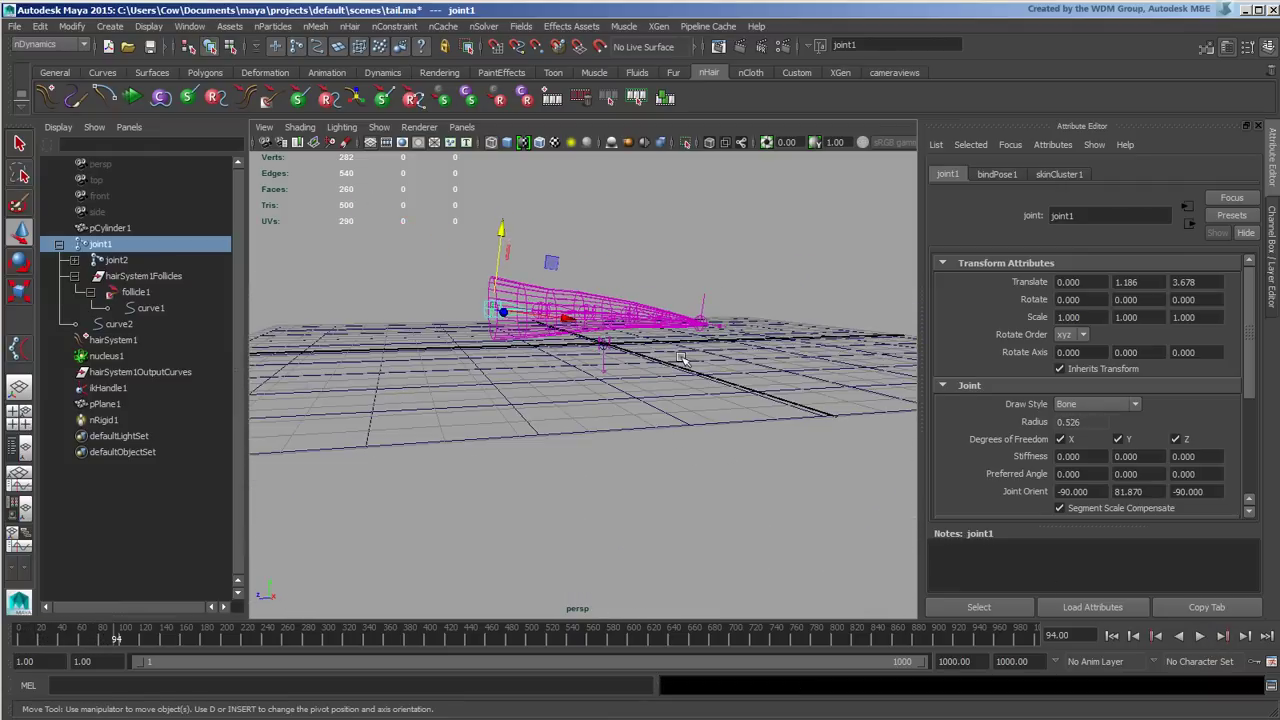
{"action": "left_click", "coordinate": [713, 383]}
{"action": "left_click_drag", "start_coordinate": [604, 270], "coordinate": [642, 313]}
- Replay to frame 72 and zoom in on the tail bending toward the lowered plane, then deselect
{"action": "left_click", "coordinate": [1112, 636]}
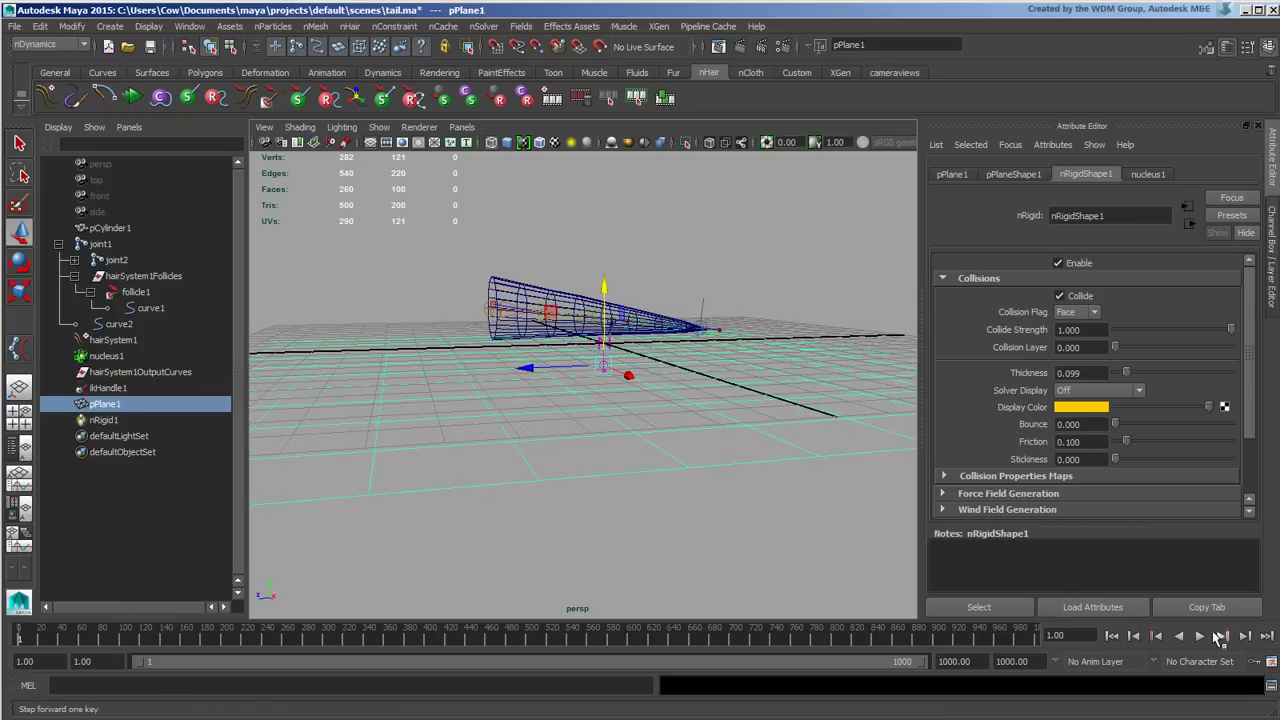
{"action": "left_click", "coordinate": [1200, 636]}
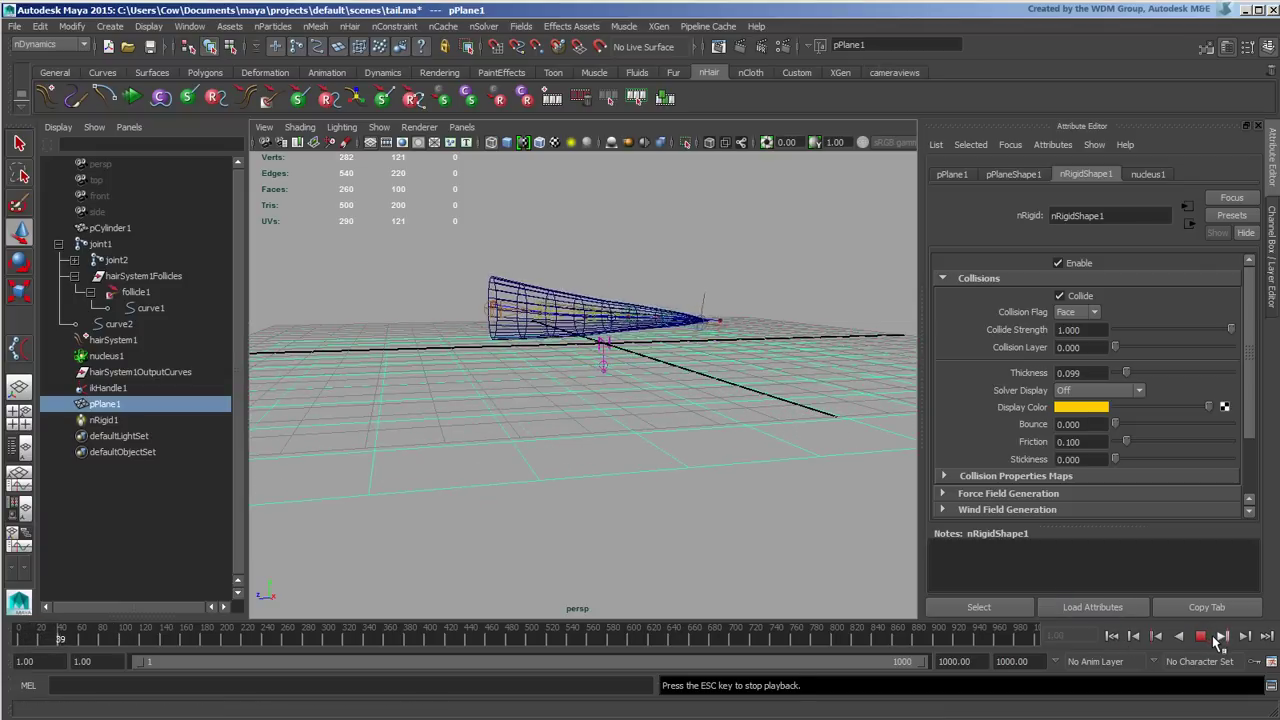
{"action": "left_click", "coordinate": [1203, 643]}
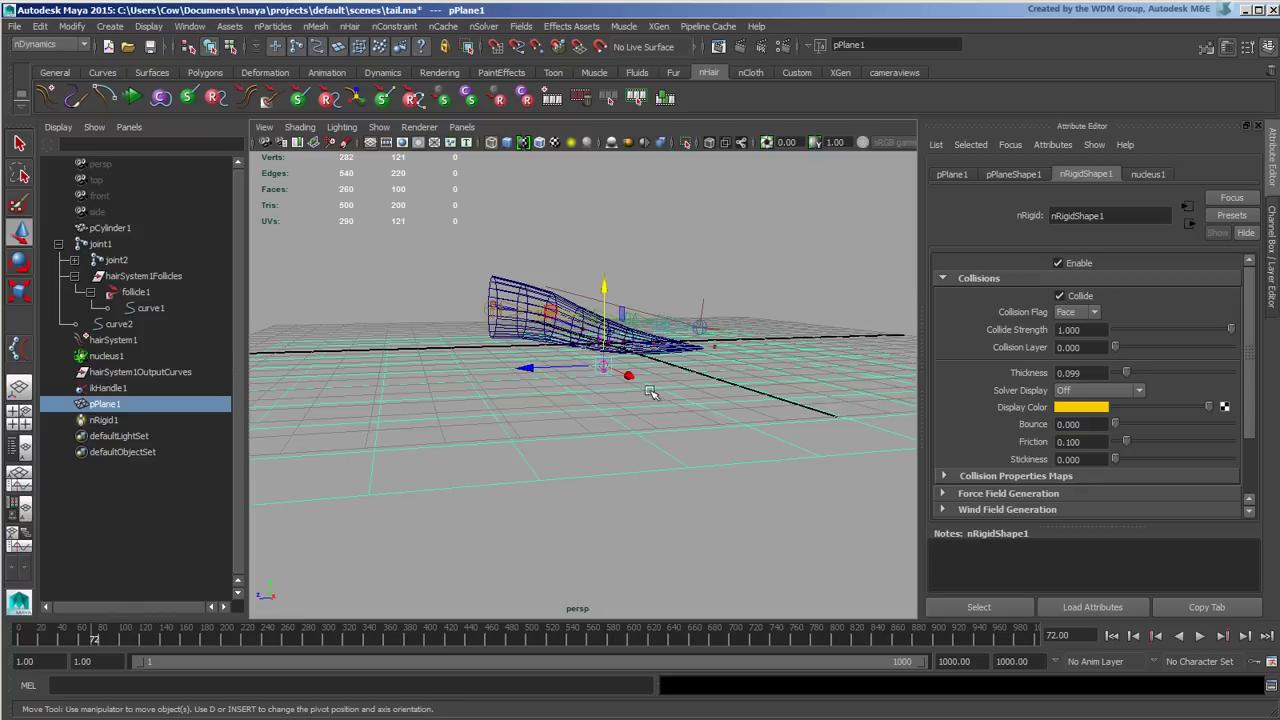
{"action": "scroll", "coordinate": [651, 391], "scroll_direction": "up", "scroll_amount": 3}
{"action": "right_click_drag", "start_coordinate": [650, 390], "coordinate": [837, 393], "text": "alt"}
{"action": "left_click_drag", "start_coordinate": [837, 393], "coordinate": [737, 407], "text": "alt"}
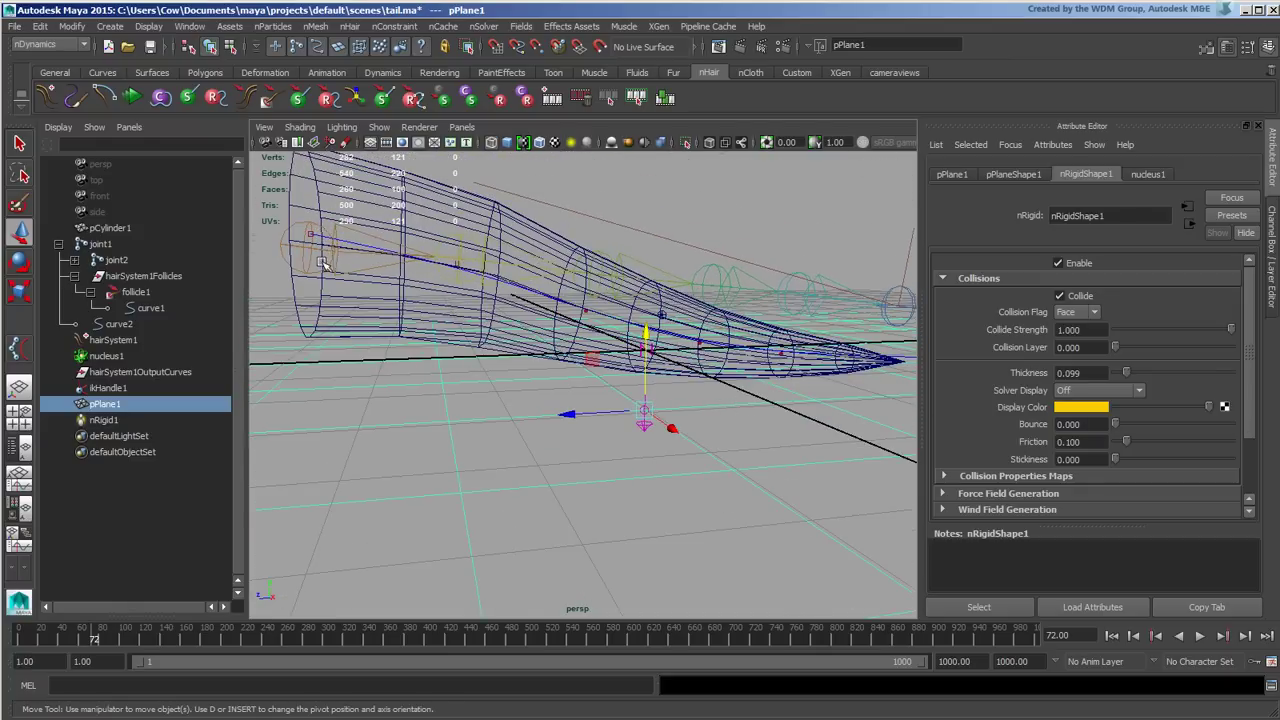
{"action": "left_click", "coordinate": [446, 272]}
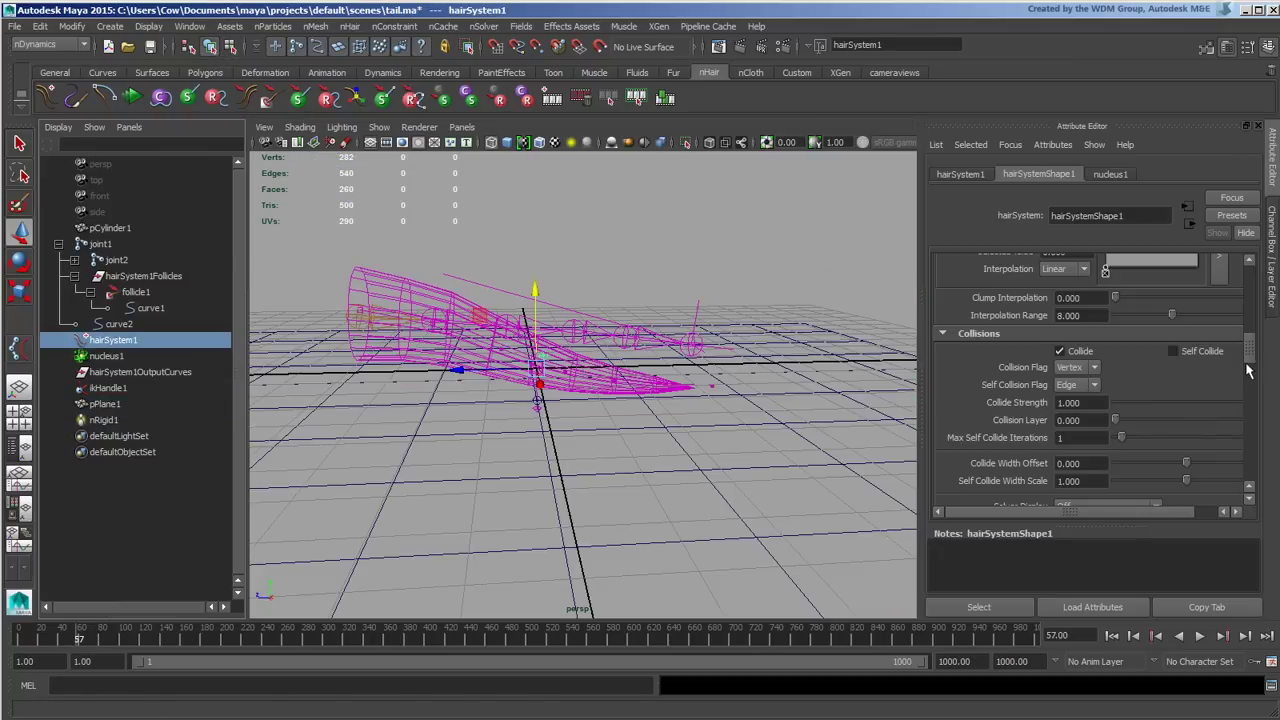
- Scroll hairSystemShape1's attributes to Collisions and rerun the simulation from frame 1 to frame 30
{"action": "mouse_move", "coordinate": [1247, 370]}
{"action": "left_mouse_down"}
{"action": "mouse_move", "coordinate": [1251, 292]}
{"action": "mouse_move", "coordinate": [1265, 352]}
{"action": "mouse_move", "coordinate": [1265, 305]}
{"action": "mouse_move", "coordinate": [1270, 390]}
{"action": "mouse_move", "coordinate": [1266, 355]}
{"action": "mouse_move", "coordinate": [1266, 369]}
{"action": "left_mouse_up"}
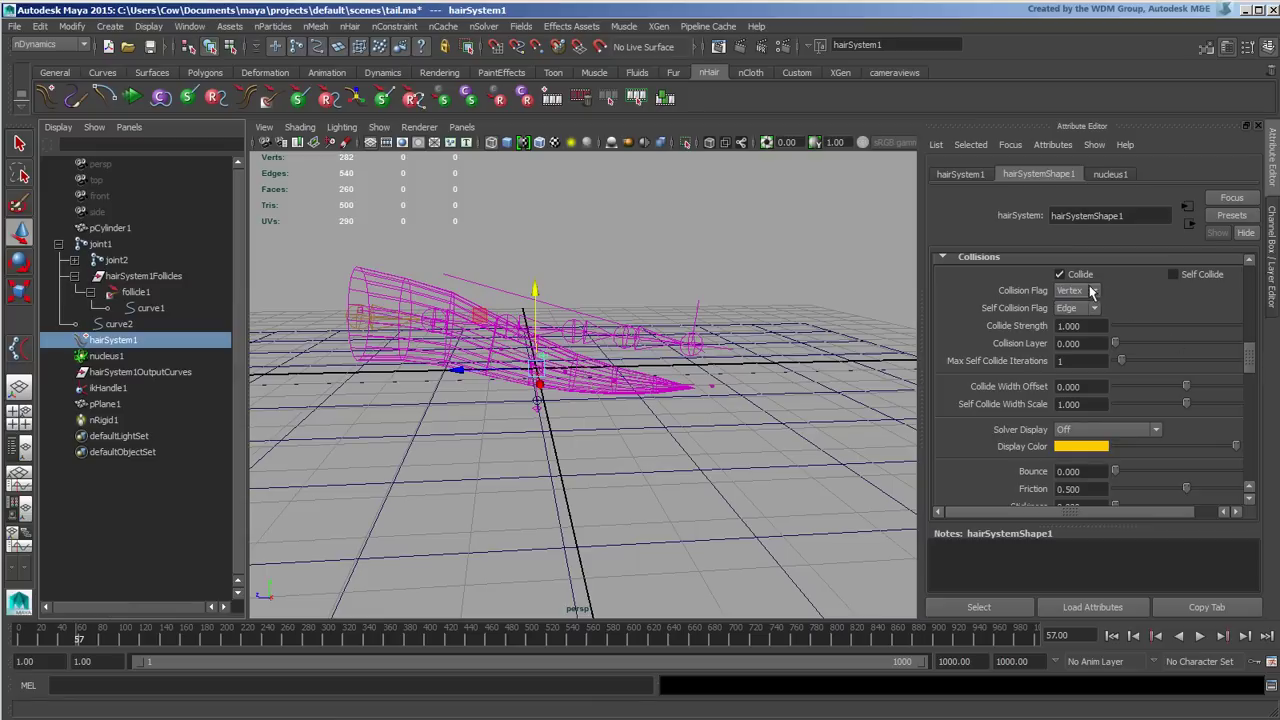
{"action": "left_click", "coordinate": [1114, 636]}
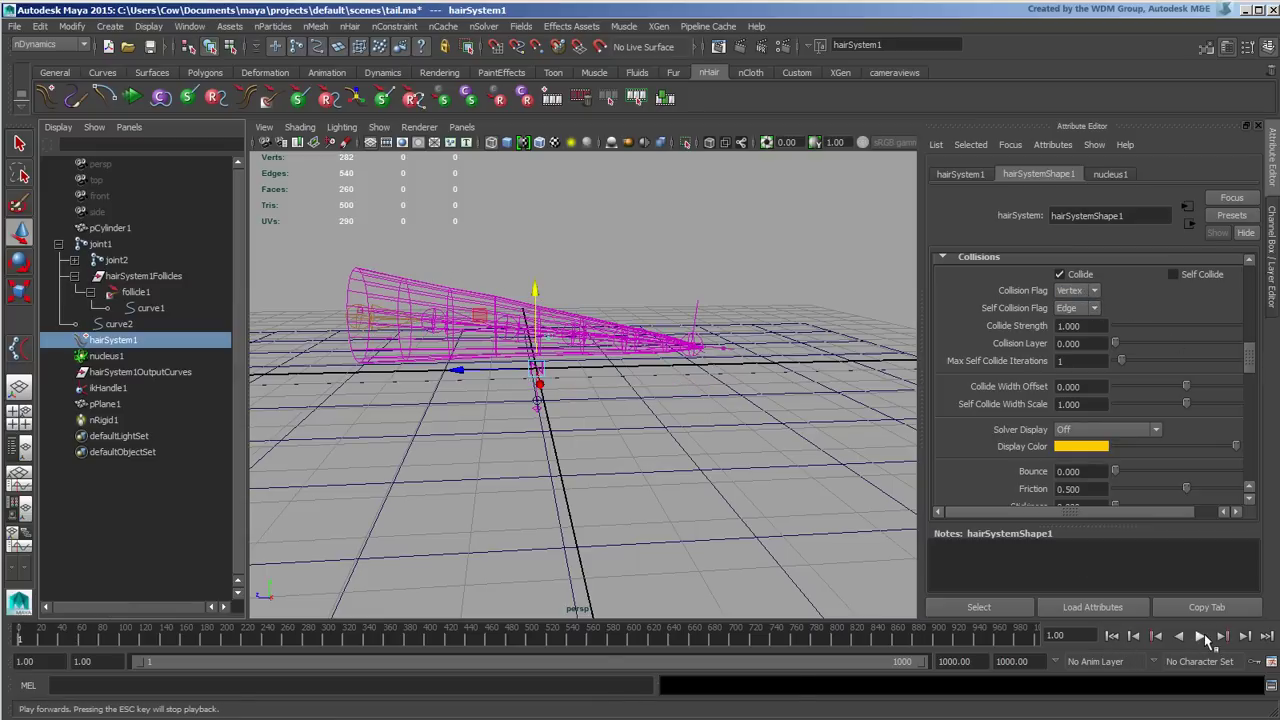
{"action": "left_click", "coordinate": [1202, 635]}
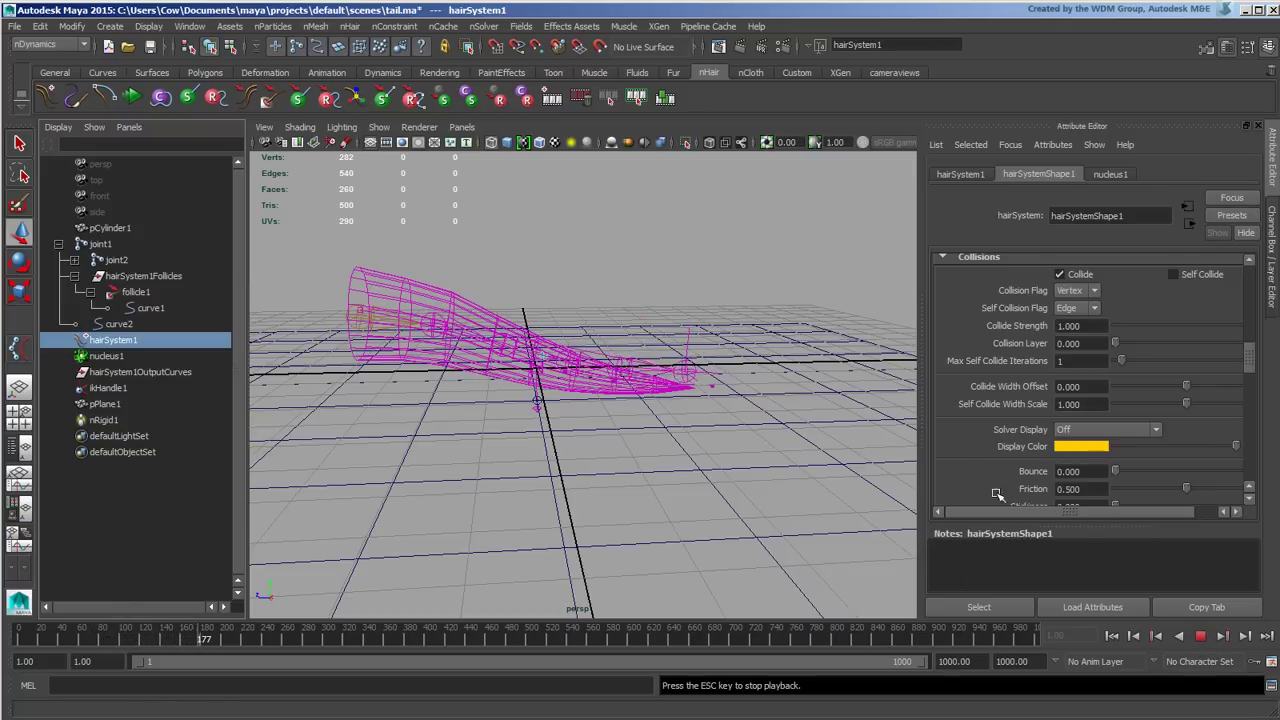
{"action": "left_click", "coordinate": [1200, 637]}
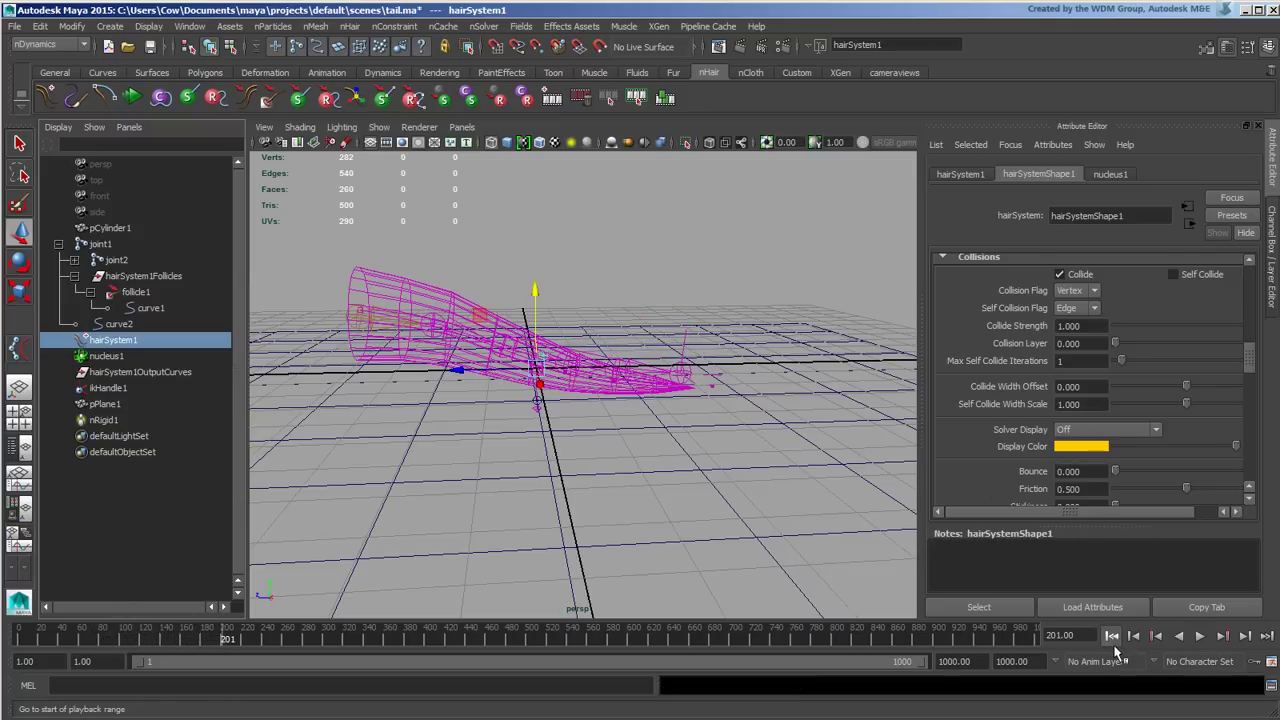
{"action": "left_click", "coordinate": [1111, 636]}
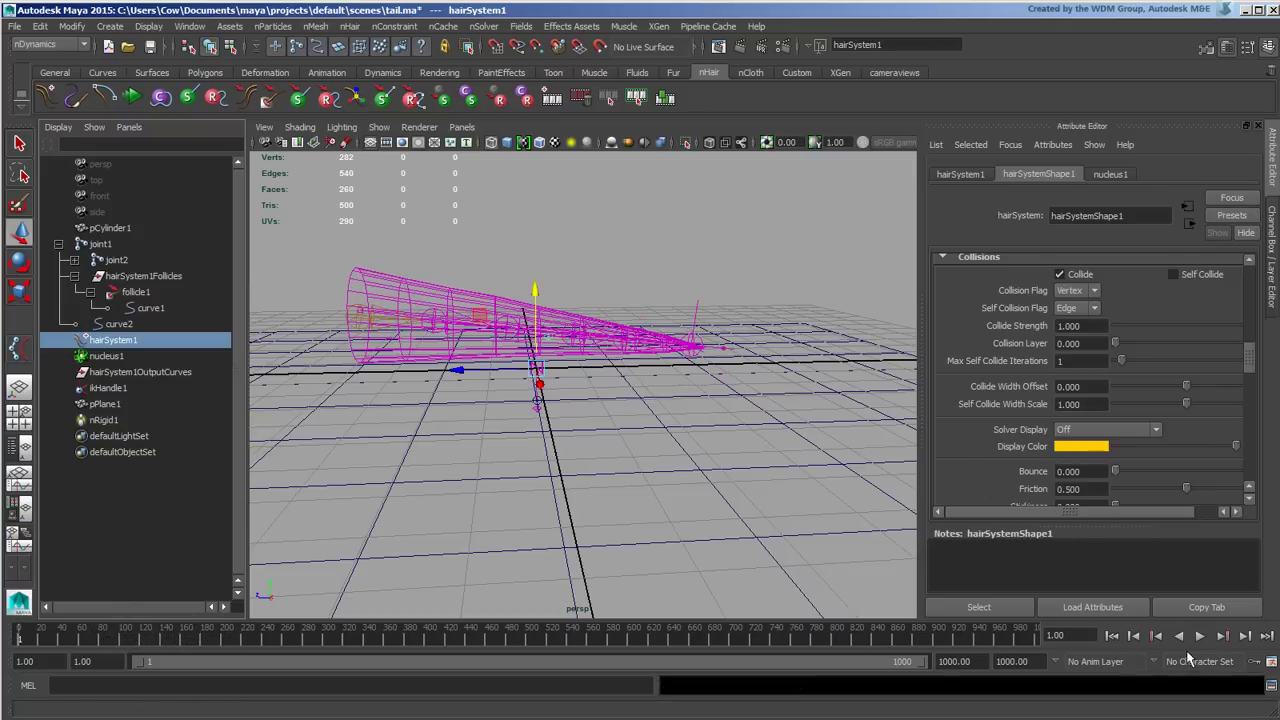
{"action": "left_click", "coordinate": [1201, 637]}
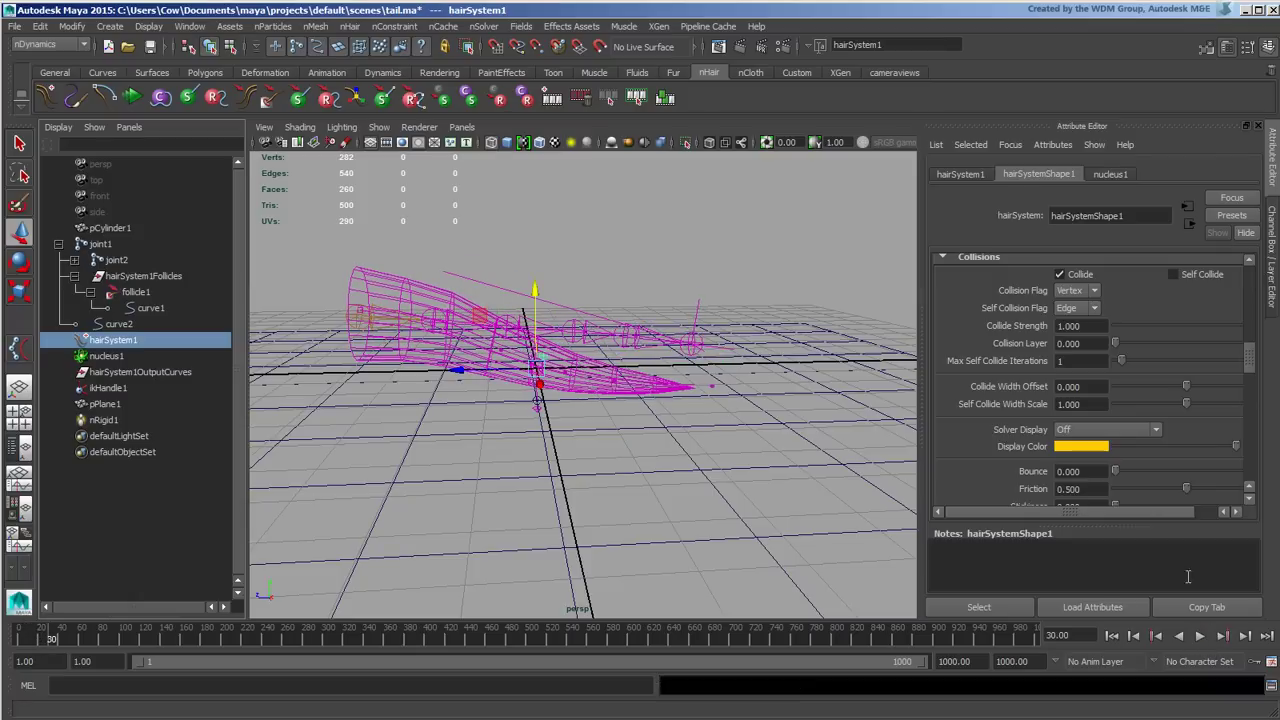
{"action": "left_click_drag", "start_coordinate": [1252, 367], "coordinate": [1265, 407]}
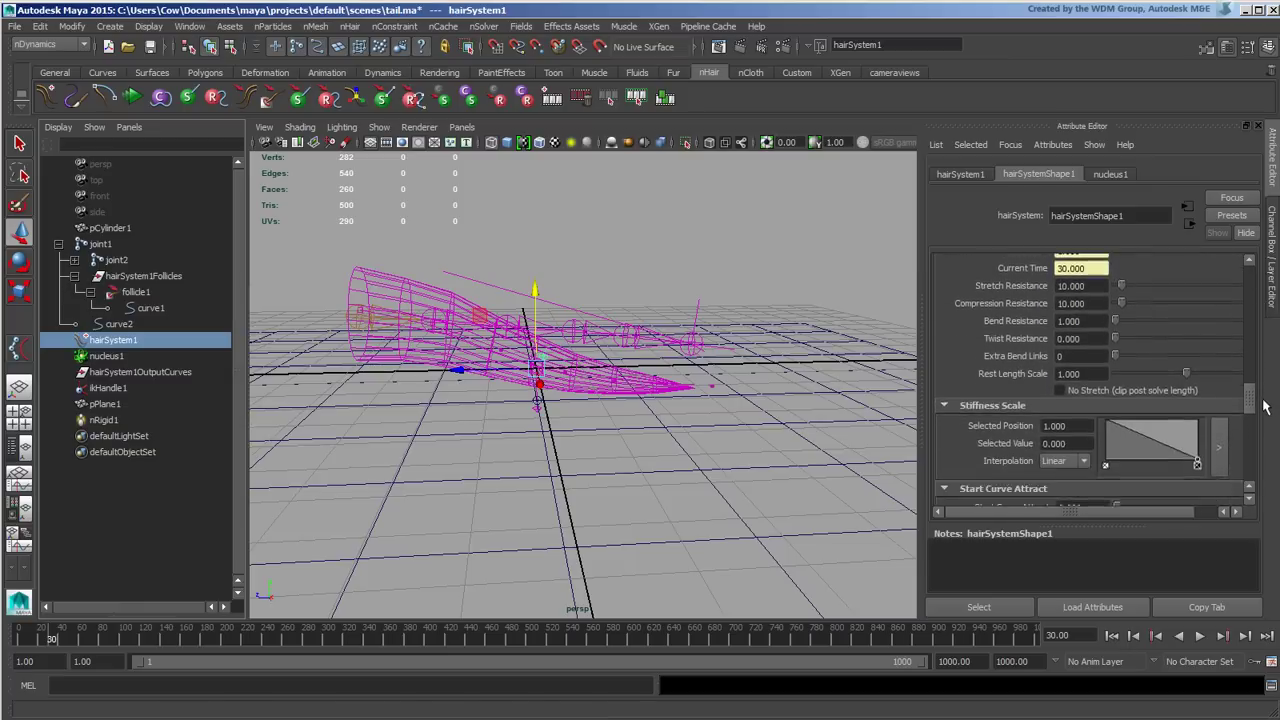
- Play the simulation from frame 1 through to frame 485, tail draped across the ground plane
{"action": "scroll", "coordinate": [1181, 371], "scroll_direction": "down", "scroll_amount": 3}
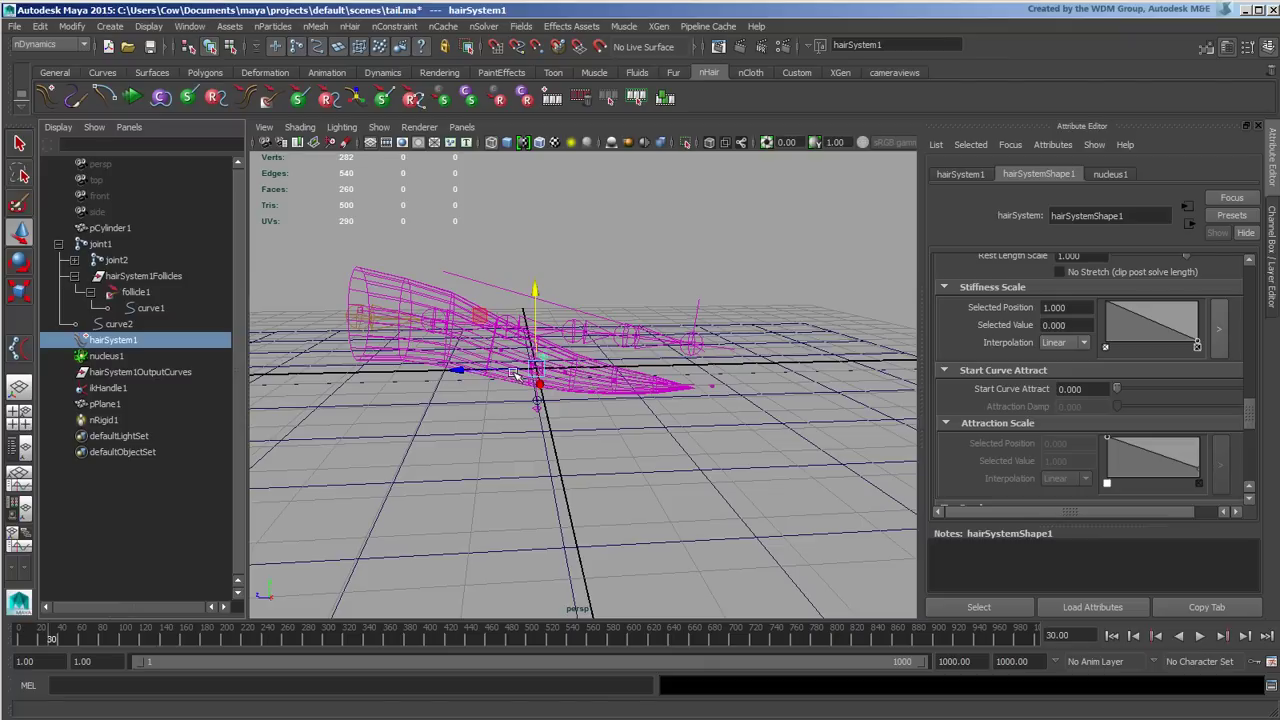
{"action": "scroll", "coordinate": [1253, 410], "scroll_direction": "up", "scroll_amount": 4}
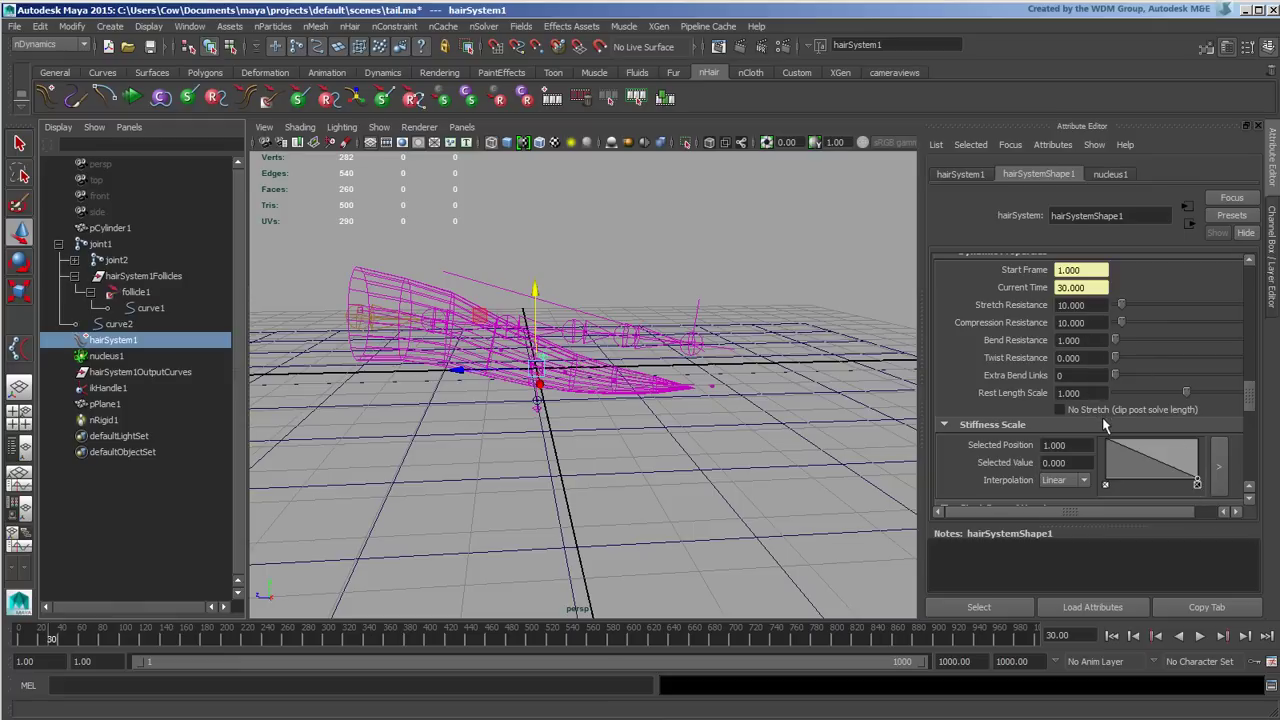
{"action": "left_click", "coordinate": [1111, 636]}
{"action": "left_click", "coordinate": [1200, 636]}
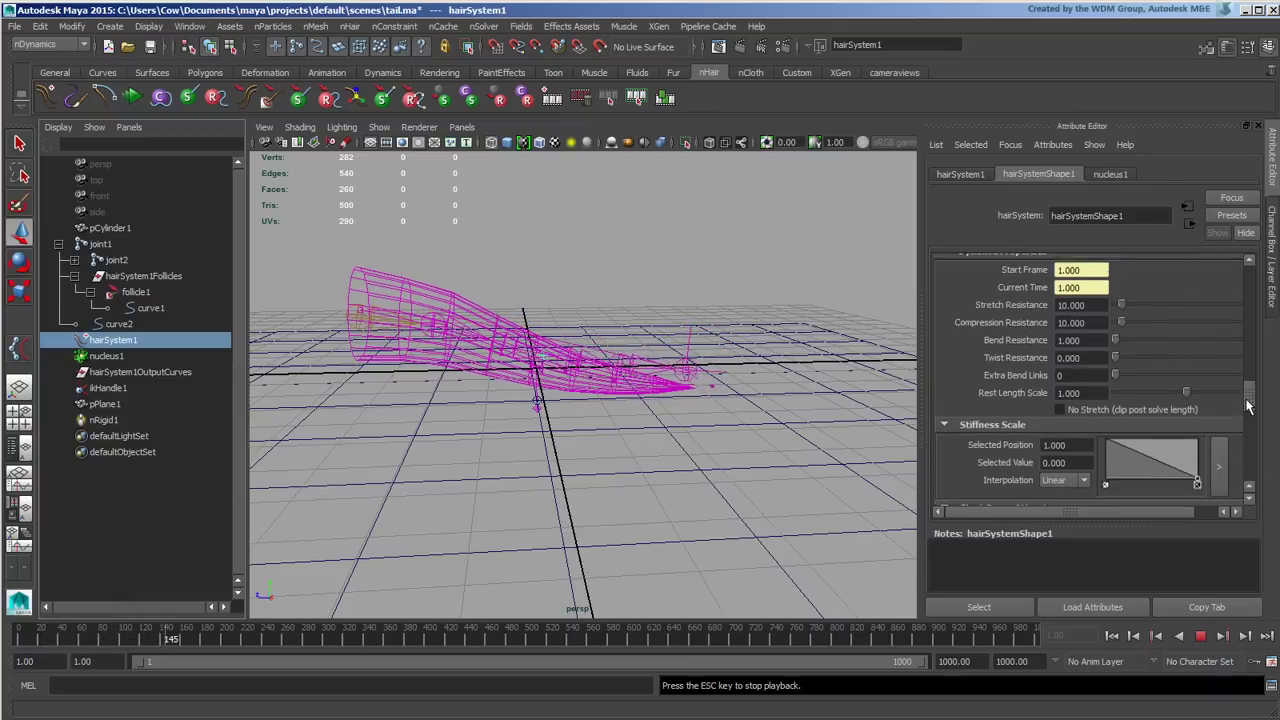
{"action": "left_click_drag", "start_coordinate": [1248, 405], "coordinate": [1257, 368]}
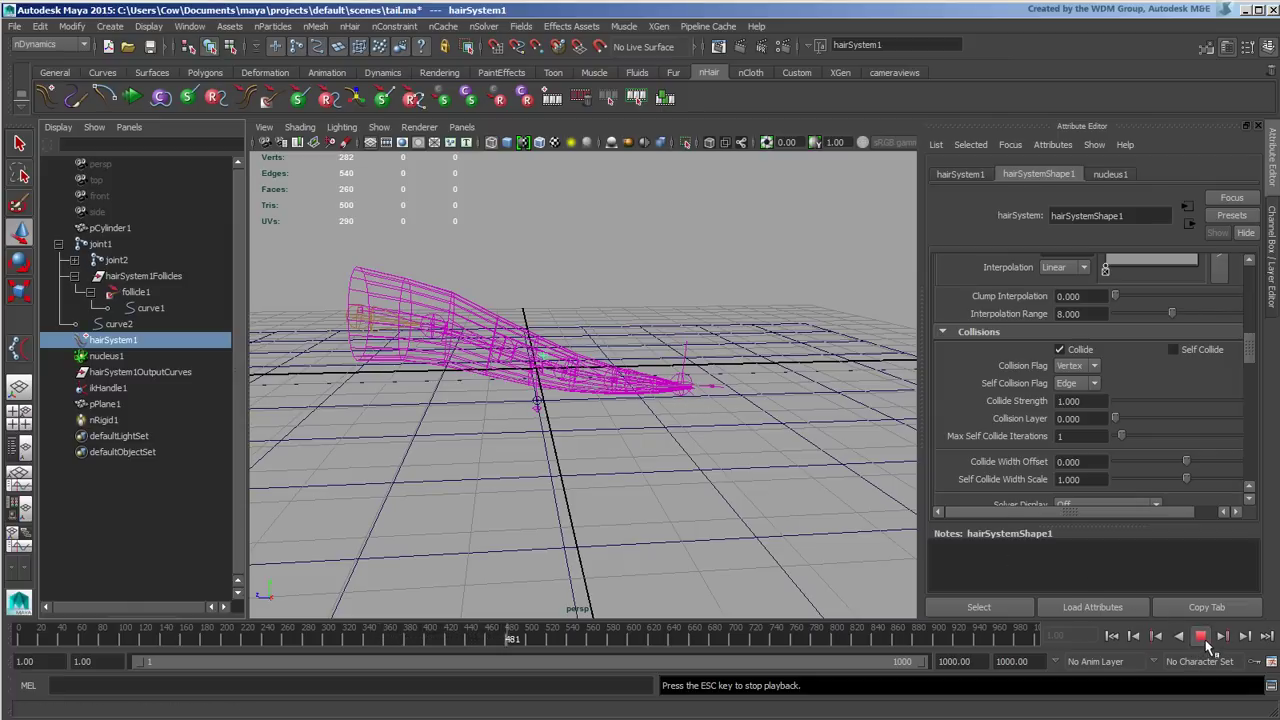
{"action": "left_click", "coordinate": [1200, 637]}
{"action": "left_click_drag", "start_coordinate": [660, 360], "coordinate": [656, 378], "text": "alt"}
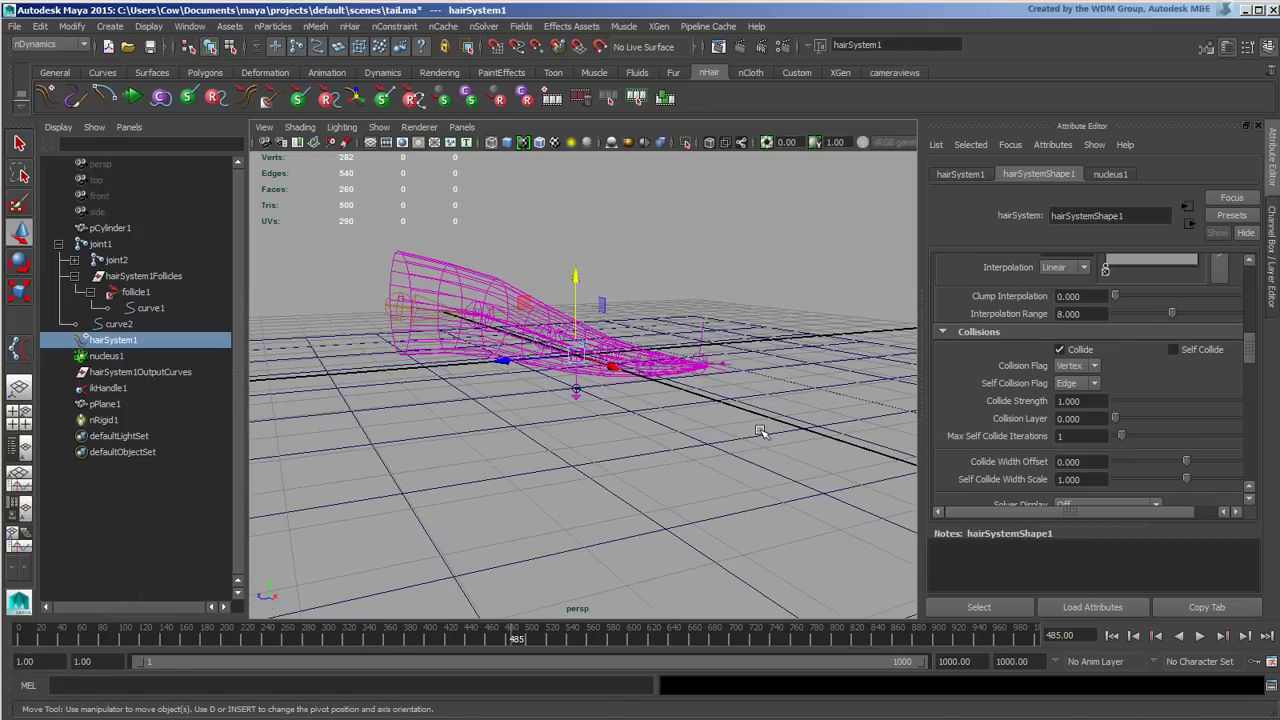
{"action": "left_click_drag", "start_coordinate": [1248, 362], "coordinate": [1258, 286]}
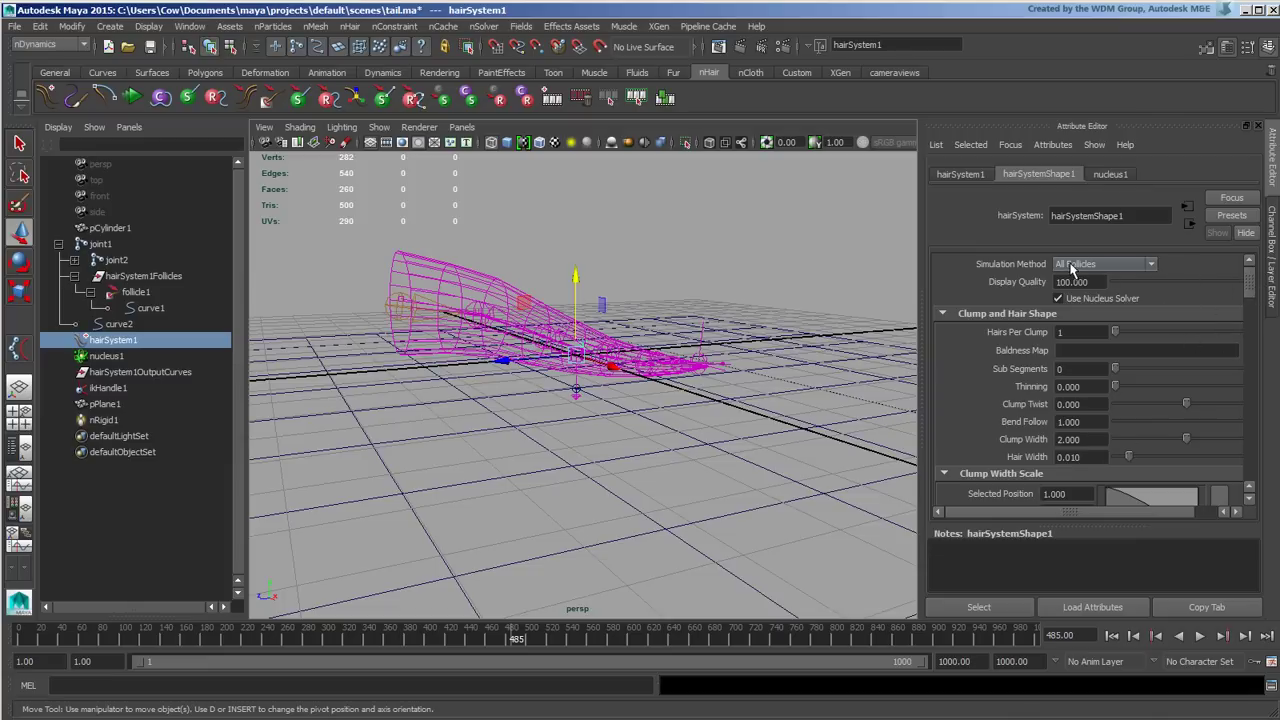
{"action": "left_click", "coordinate": [1134, 266]}
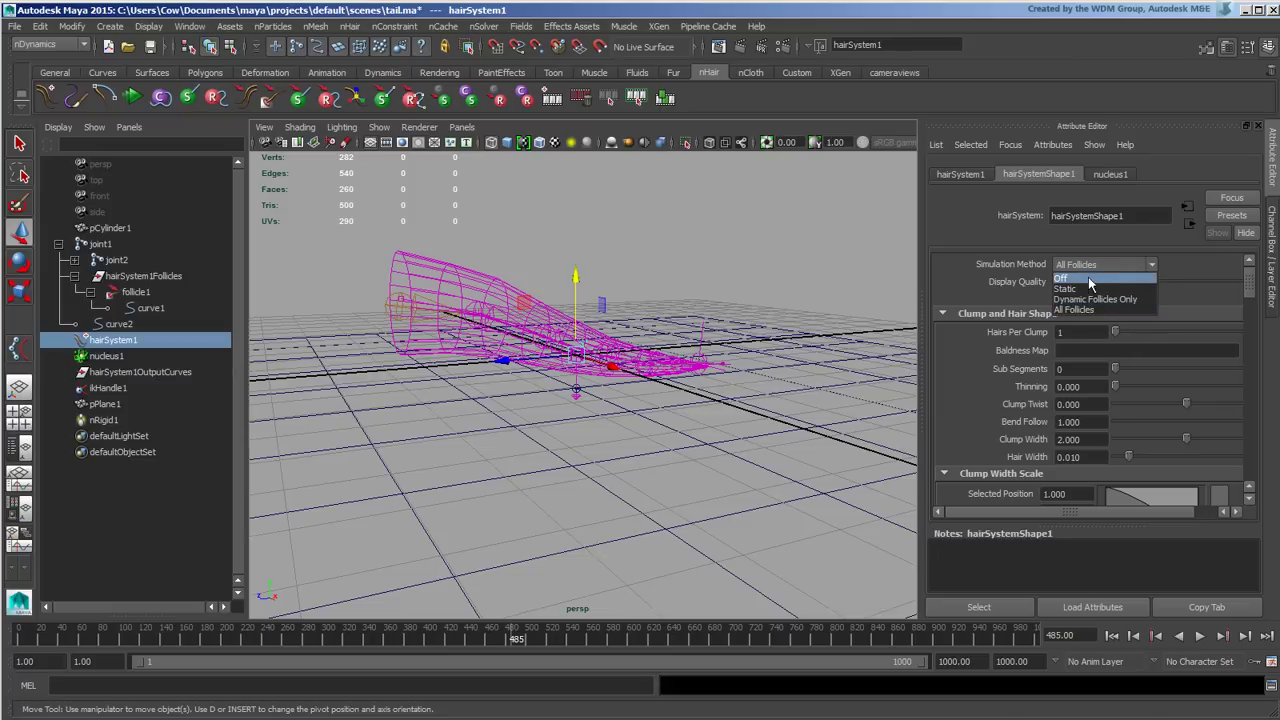
{"action": "left_click_drag", "start_coordinate": [1254, 287], "coordinate": [1252, 300]}
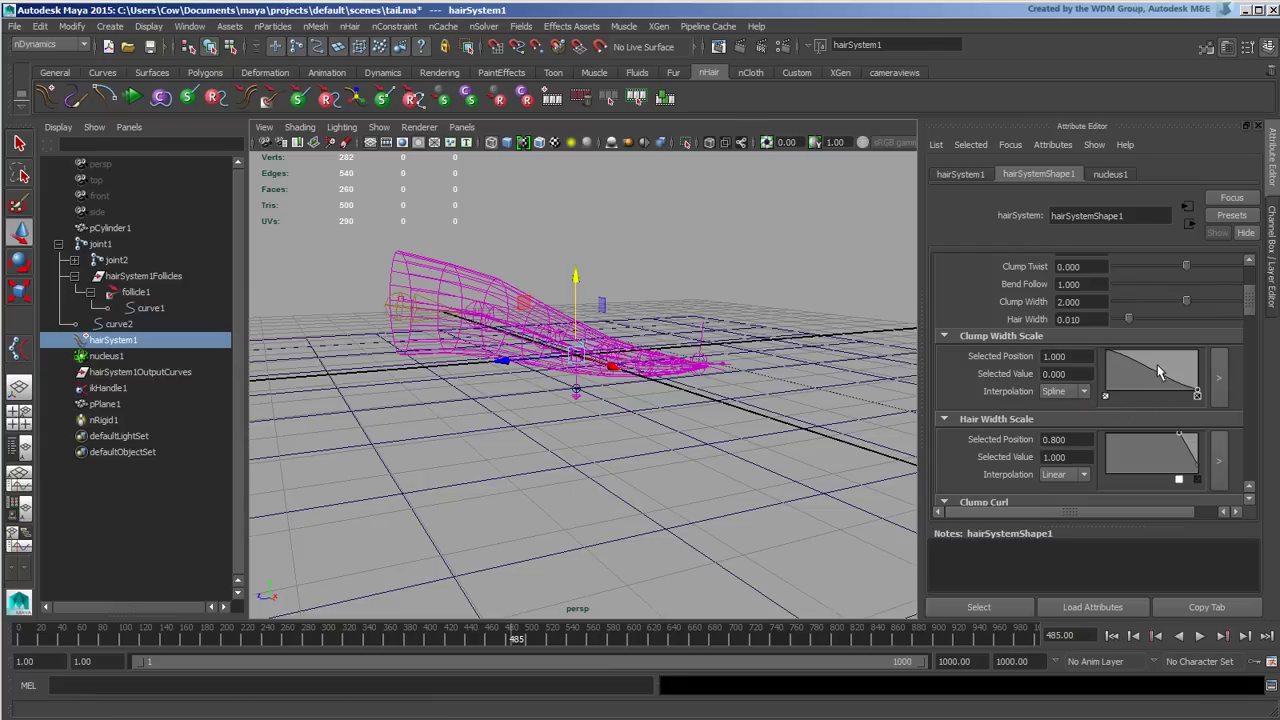
- Shape the Clump Width Scale ramp into a linear taper from near-full width down to zero
{"action": "left_click", "coordinate": [1108, 352]}
{"action": "left_click", "coordinate": [1084, 392]}
{"action": "left_click", "coordinate": [1127, 382]}
{"action": "left_click", "coordinate": [1184, 382]}
{"action": "left_click", "coordinate": [1184, 397]}
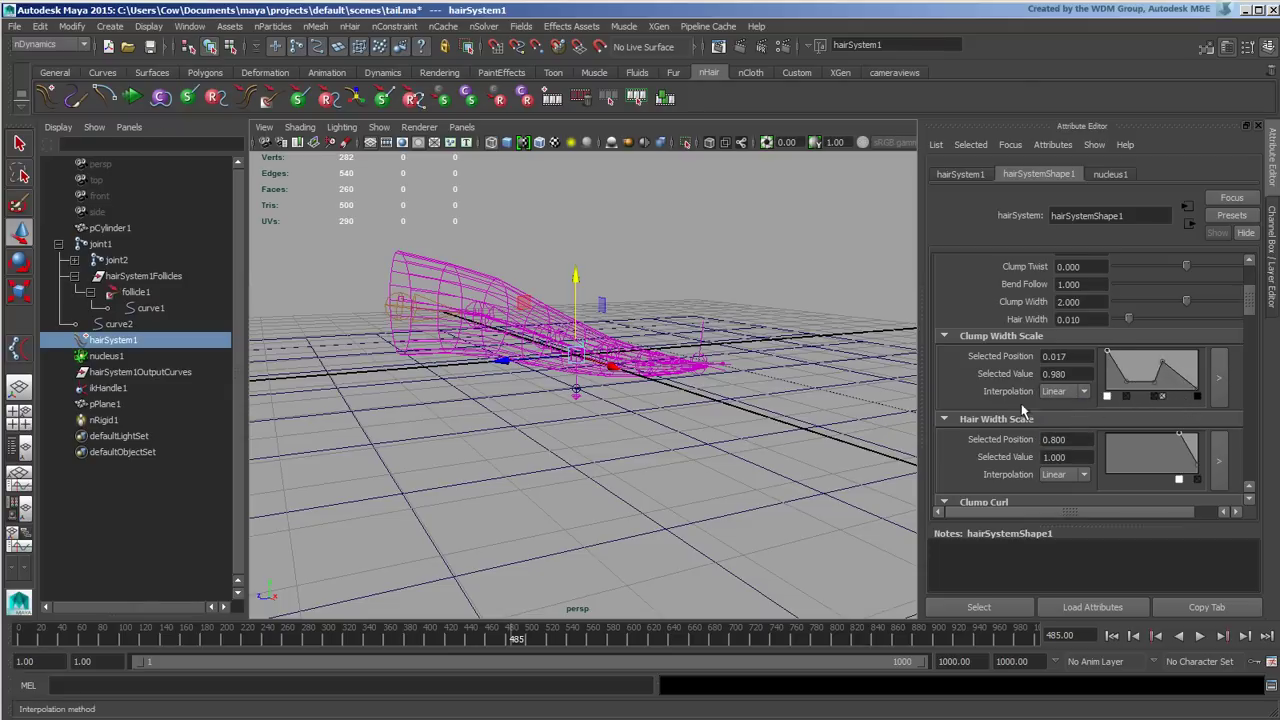
{"action": "left_click", "coordinate": [1163, 397]}
{"action": "left_click", "coordinate": [1154, 397]}
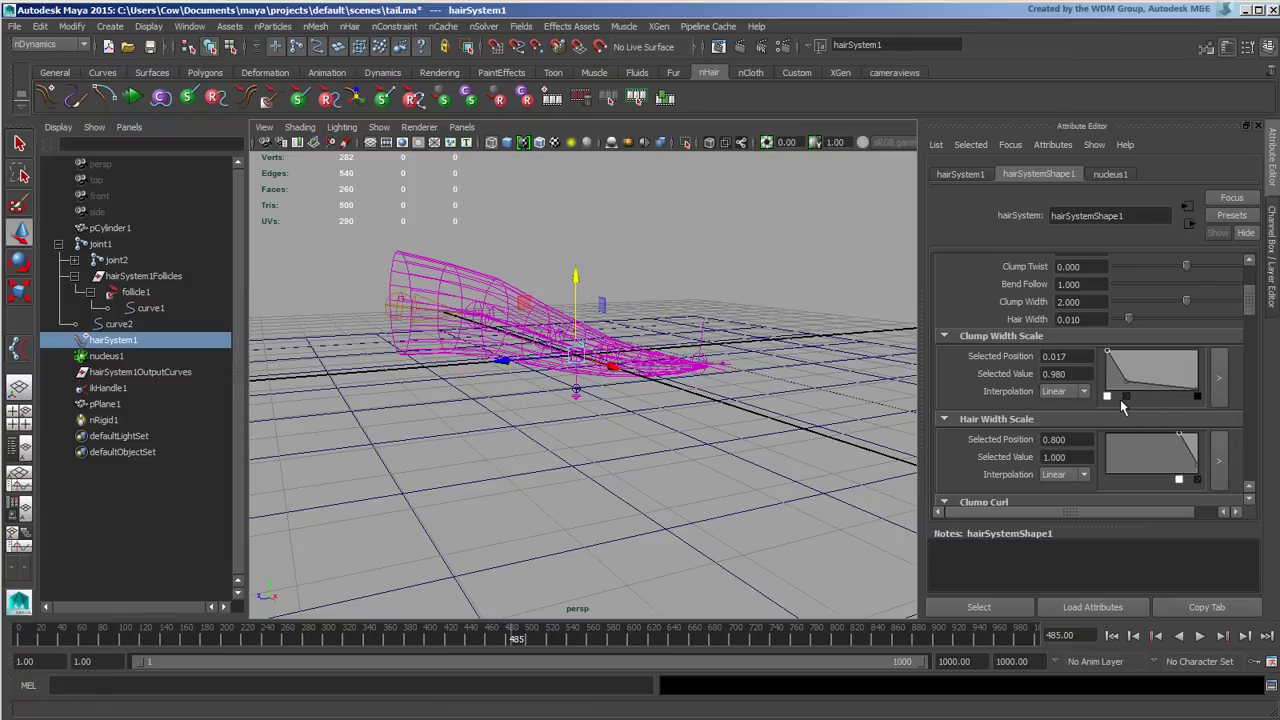
{"action": "left_click", "coordinate": [1127, 397]}
- Collapse the Hair Width Scale, Clump Curl and Clump Flatness sections
{"action": "left_click_drag", "start_coordinate": [1252, 308], "coordinate": [1262, 320]}
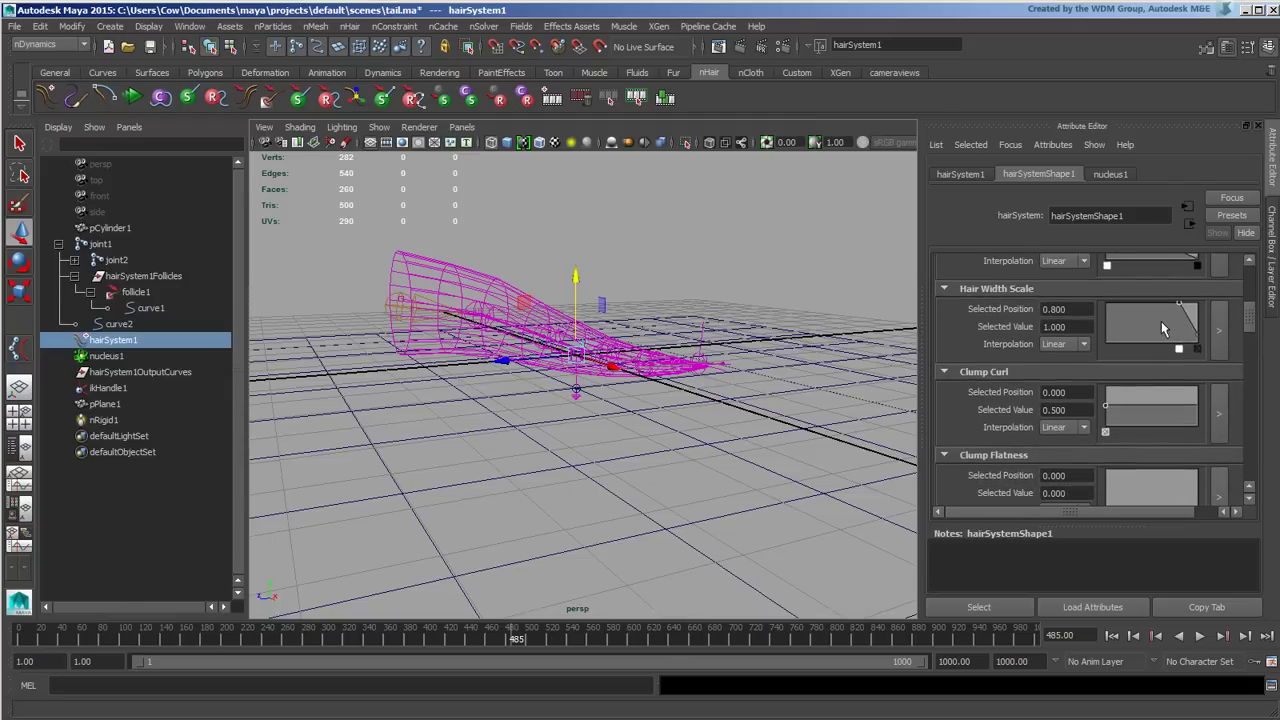
{"action": "left_click", "coordinate": [944, 289]}
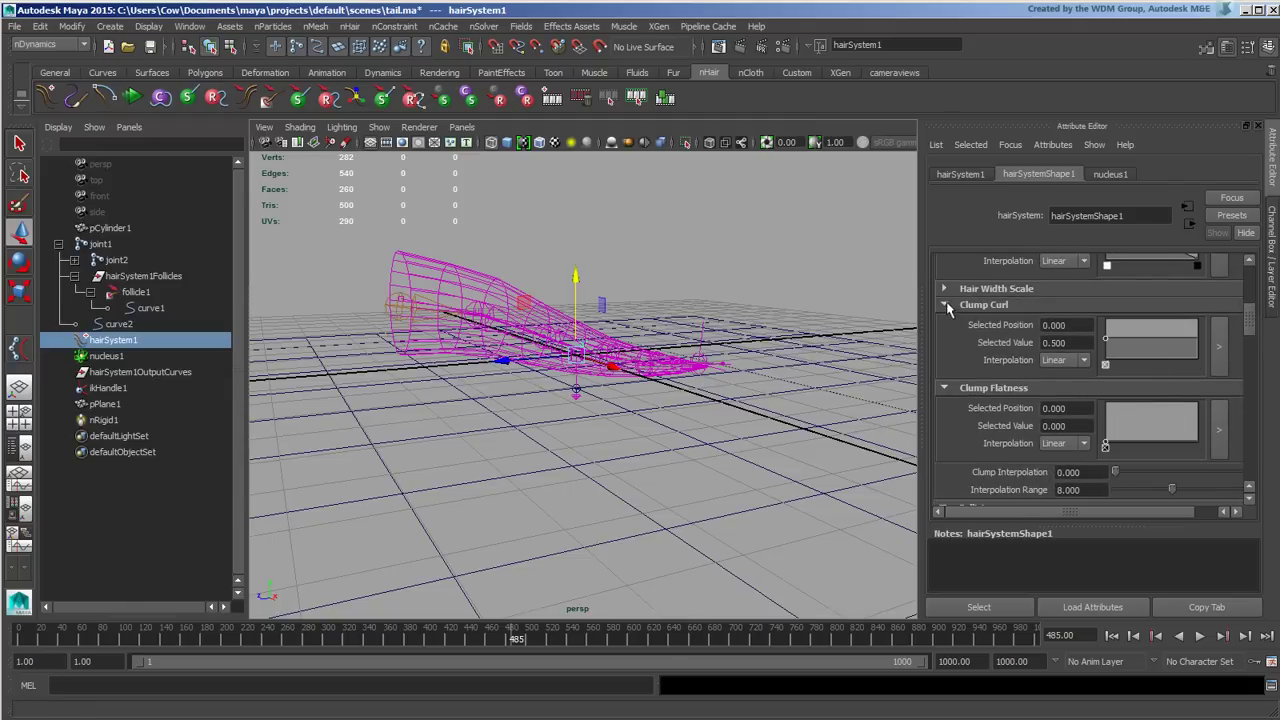
{"action": "left_click", "coordinate": [944, 305]}
{"action": "left_click", "coordinate": [943, 322]}
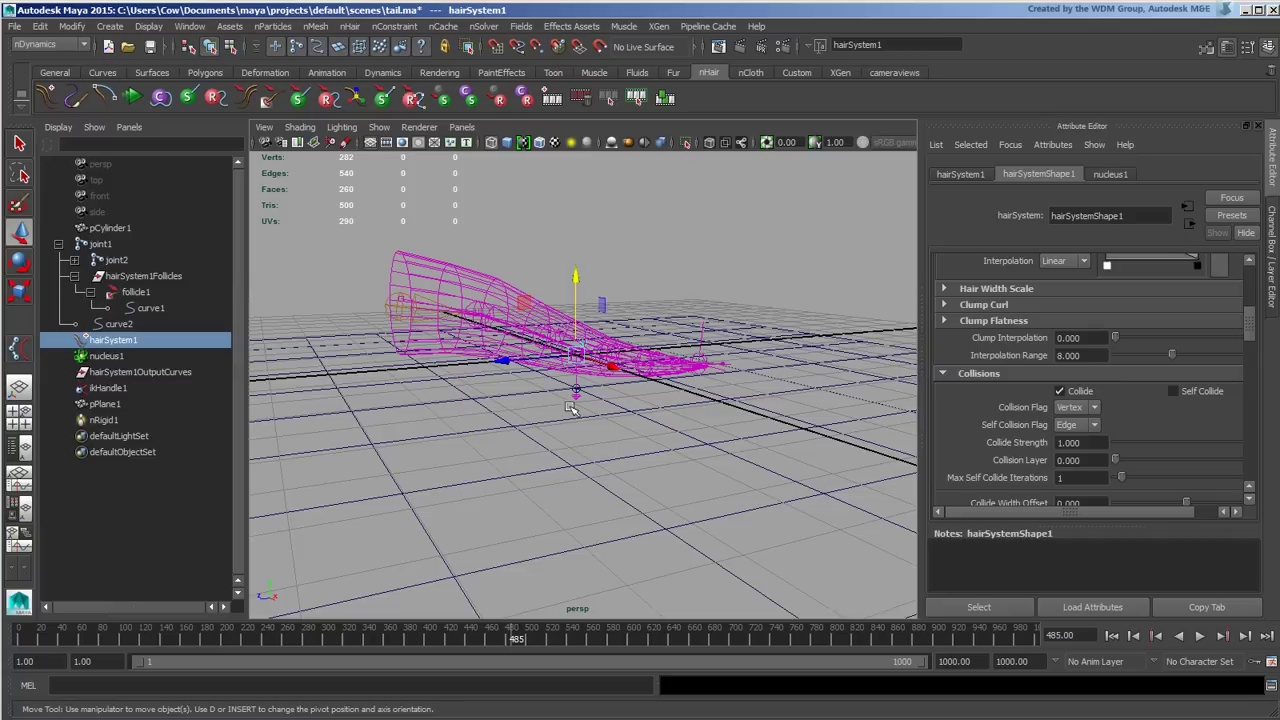
{"action": "left_click", "coordinate": [990, 322]}
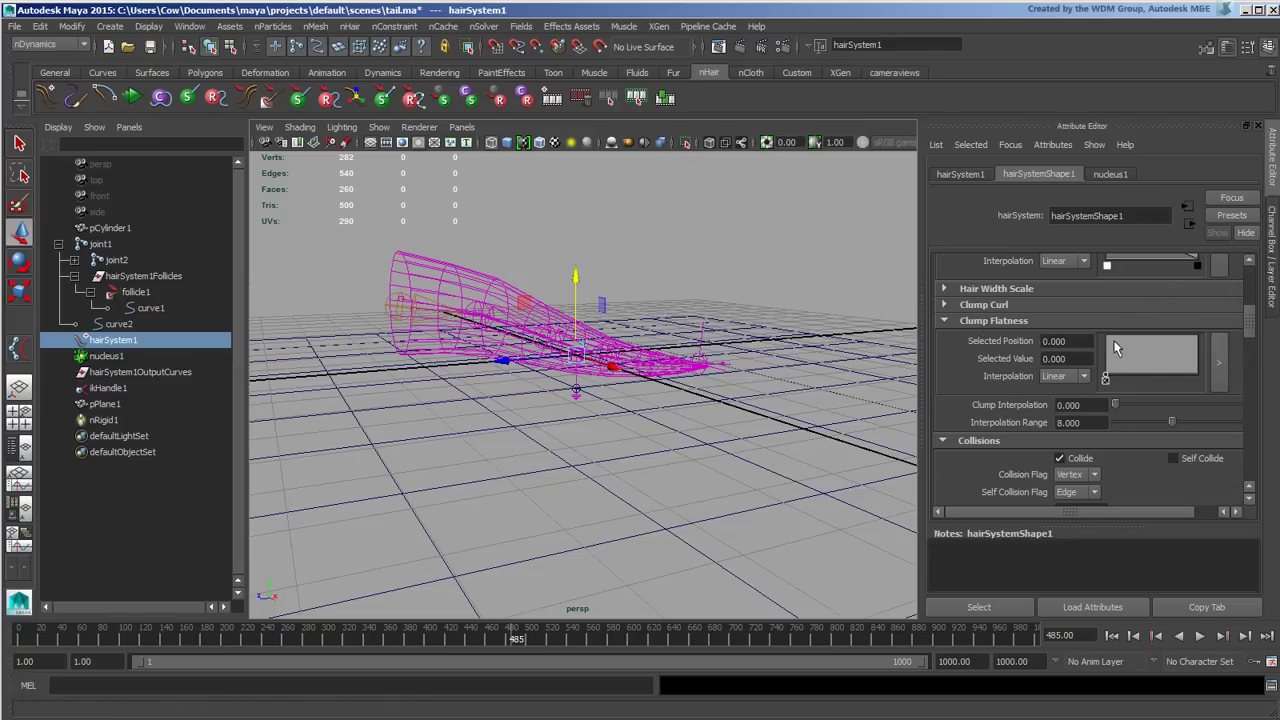
{"action": "left_click", "coordinate": [985, 322]}
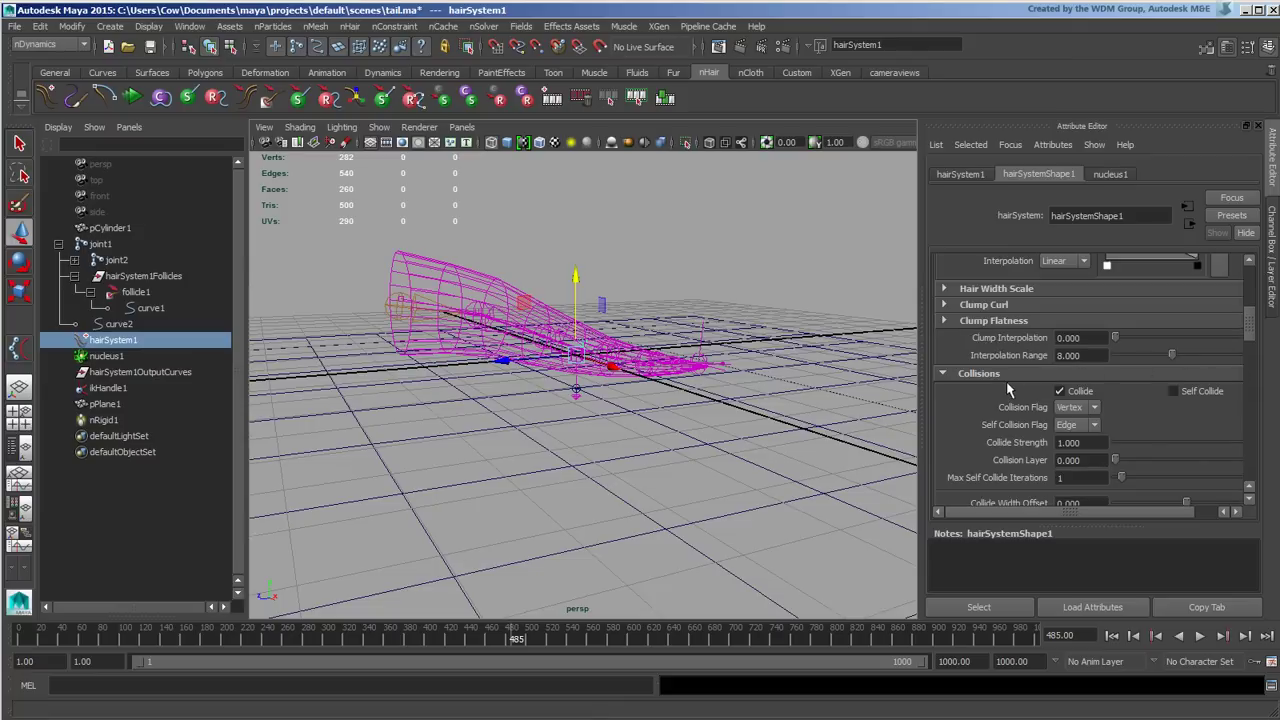
{"action": "left_click", "coordinate": [993, 322]}
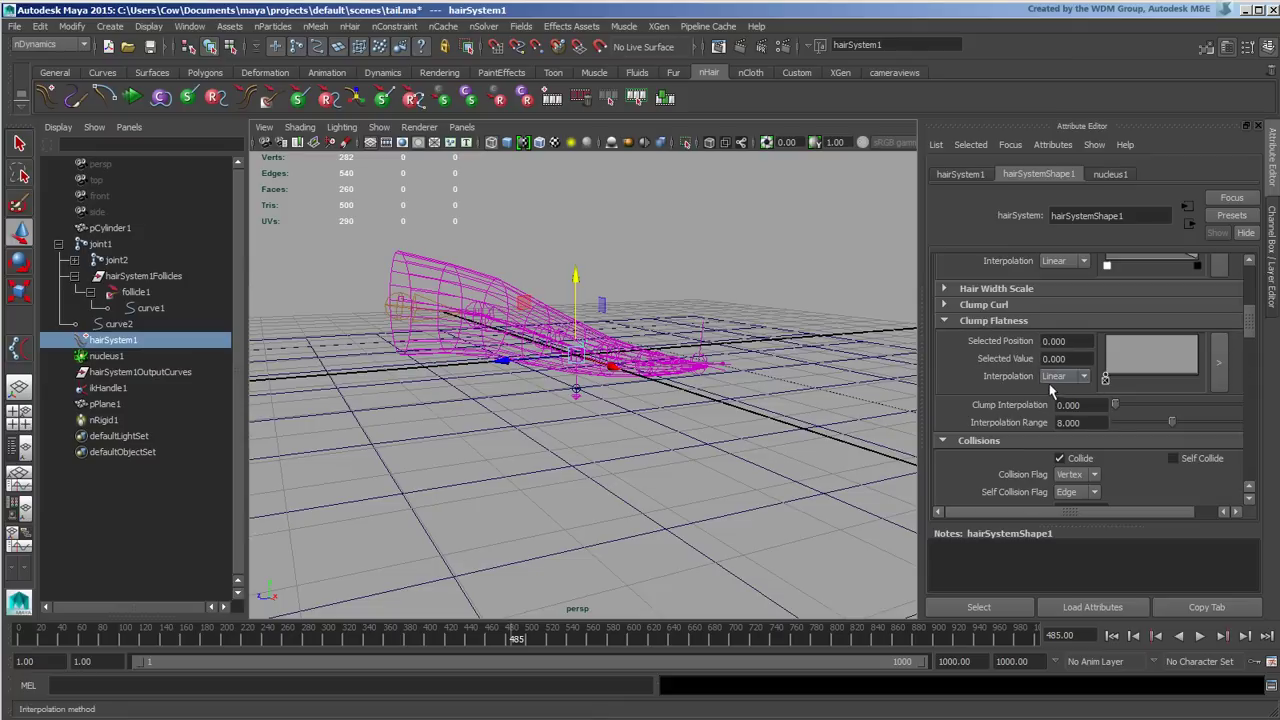
{"action": "left_click", "coordinate": [993, 322]}
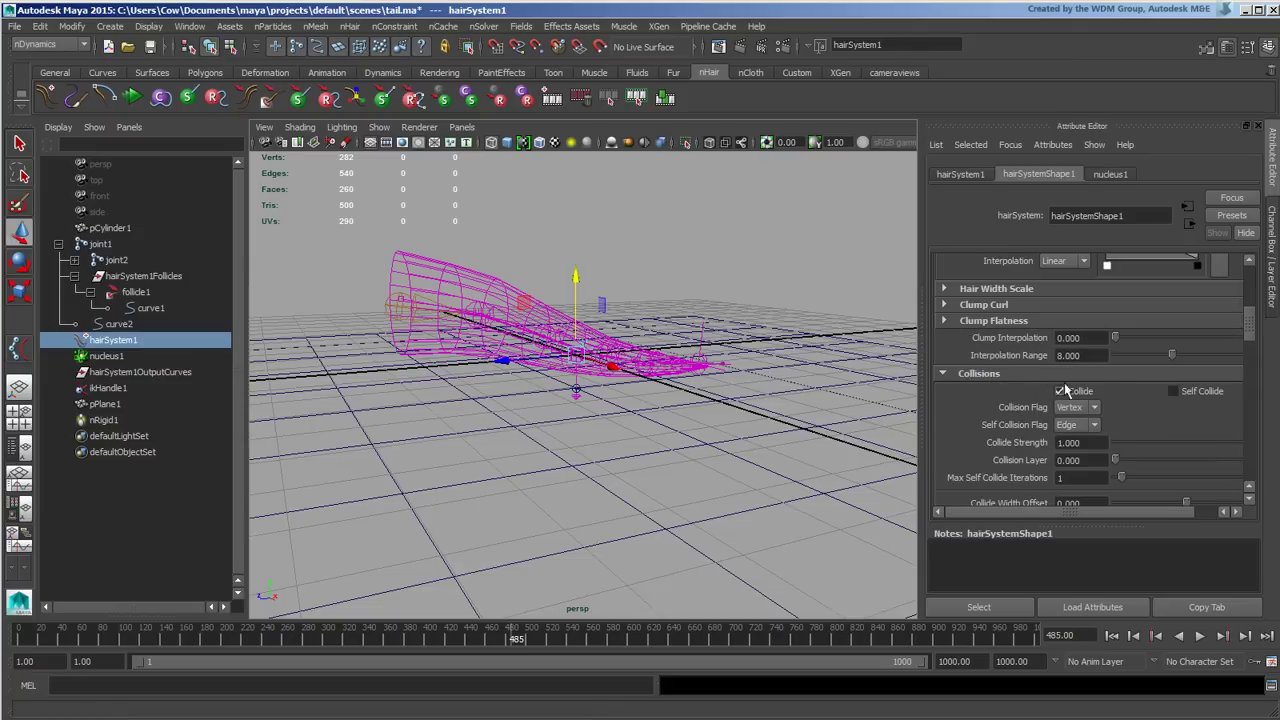
- Review hairSystemShape1's Collisions, Dynamic Properties and Forces, then show nucleus1's solver attributes
{"action": "scroll", "coordinate": [1248, 341], "scroll_direction": "down", "scroll_amount": 5}
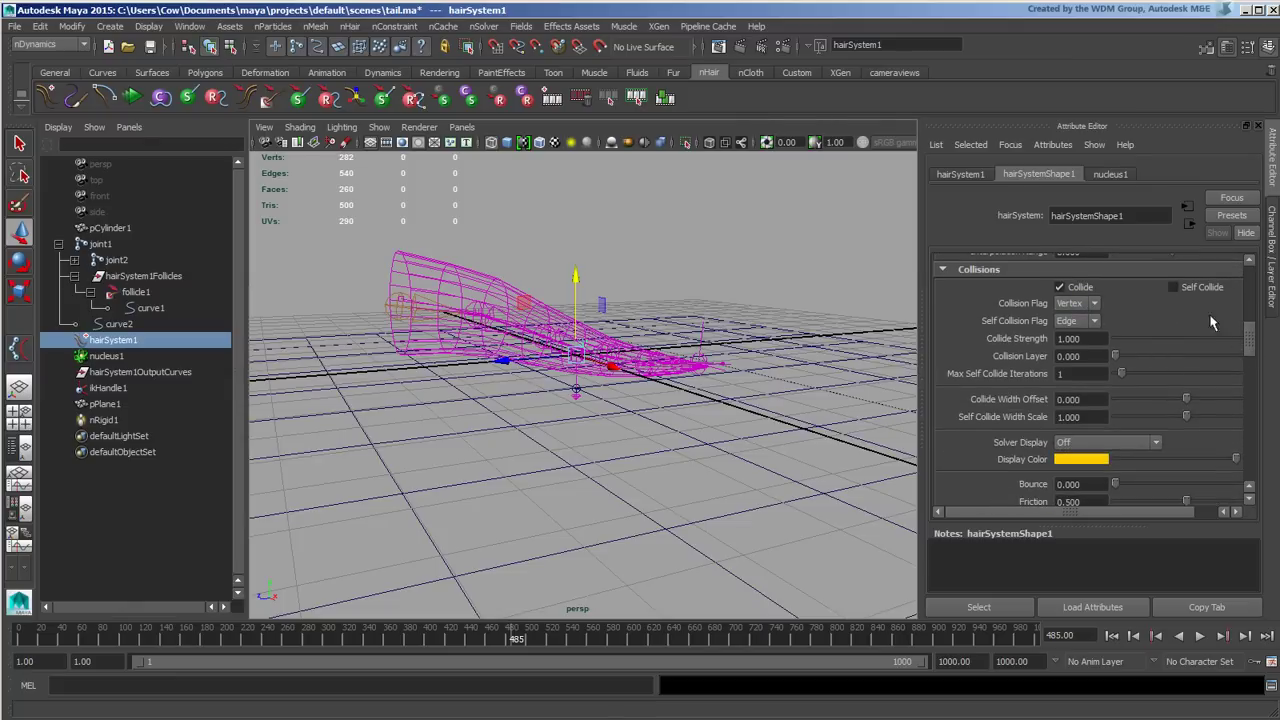
{"action": "left_click_drag", "start_coordinate": [1257, 347], "coordinate": [1257, 353]}
{"action": "scroll", "coordinate": [1258, 354], "scroll_direction": "down", "scroll_amount": 1}
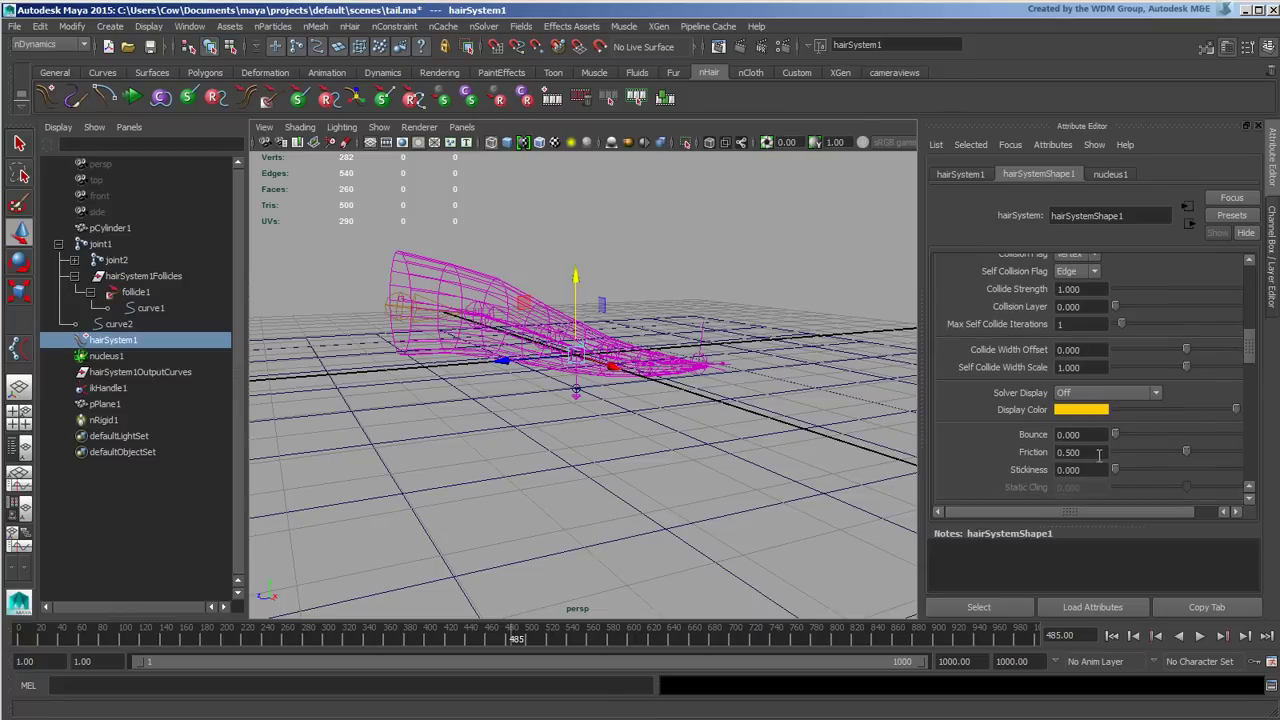
{"action": "left_click_drag", "start_coordinate": [1252, 364], "coordinate": [1251, 349]}
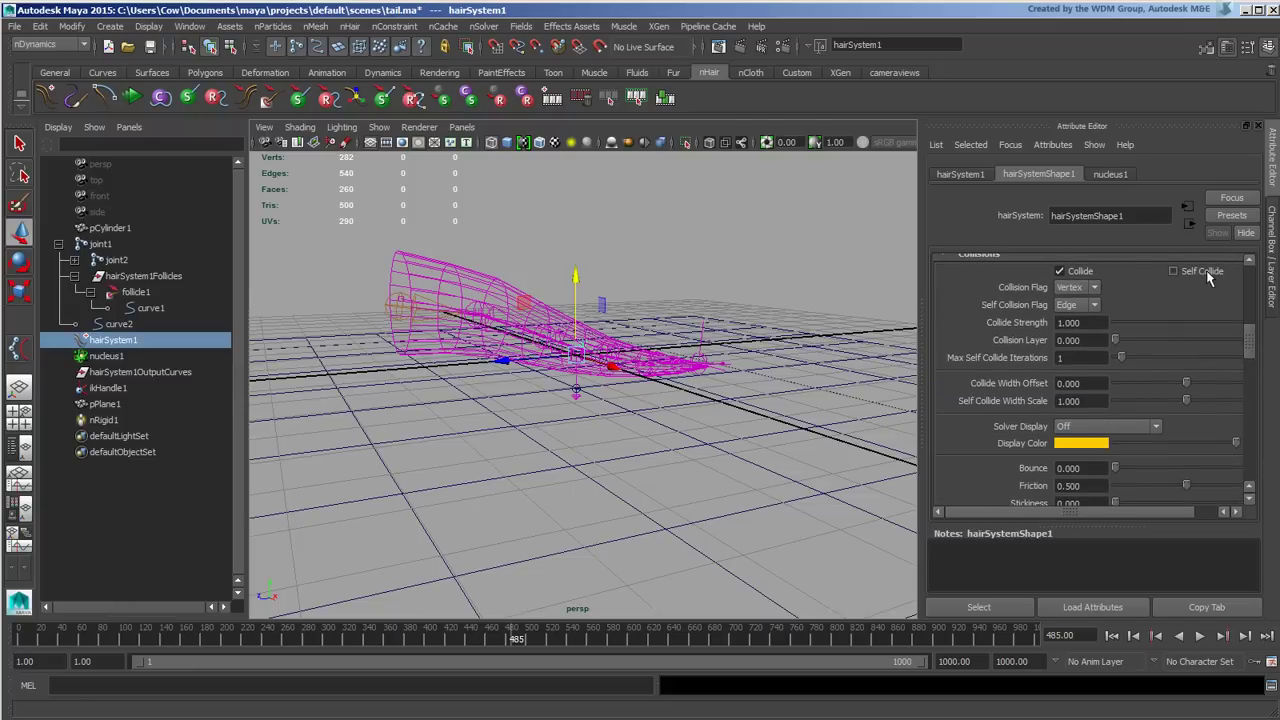
{"action": "left_click_drag", "start_coordinate": [1249, 351], "coordinate": [1249, 396]}
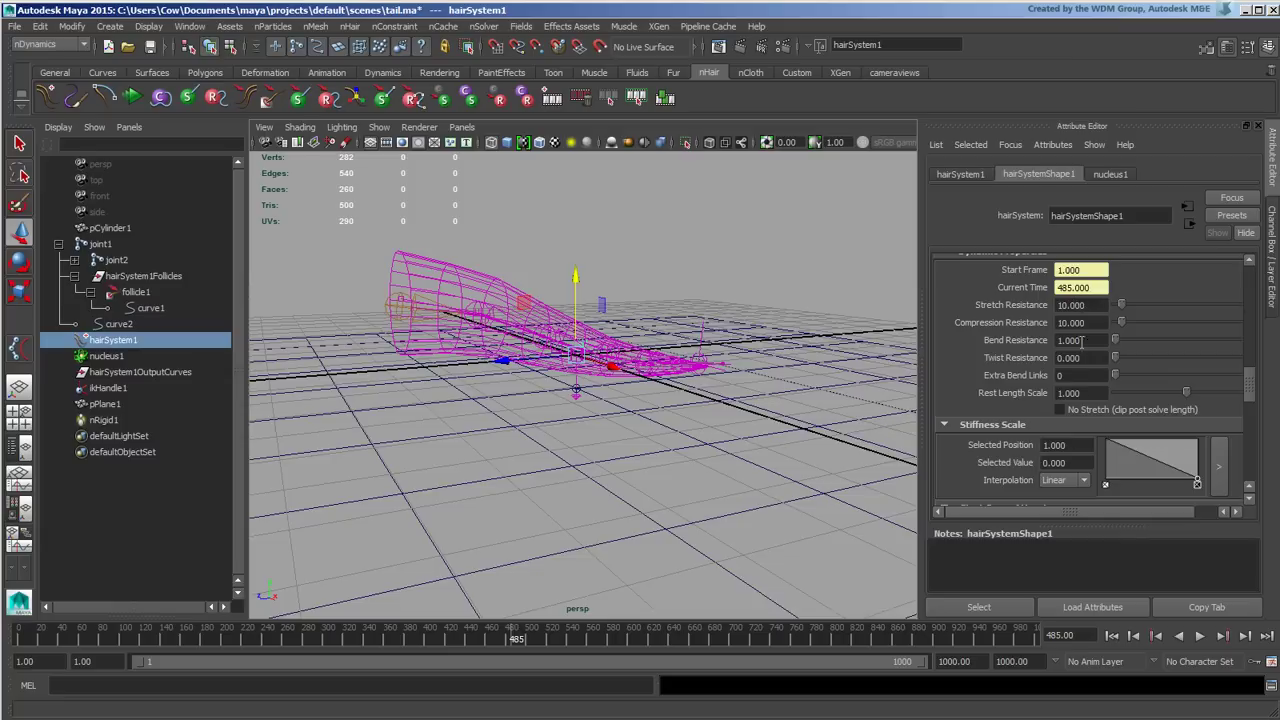
{"action": "left_click_drag", "start_coordinate": [1249, 391], "coordinate": [1258, 410]}
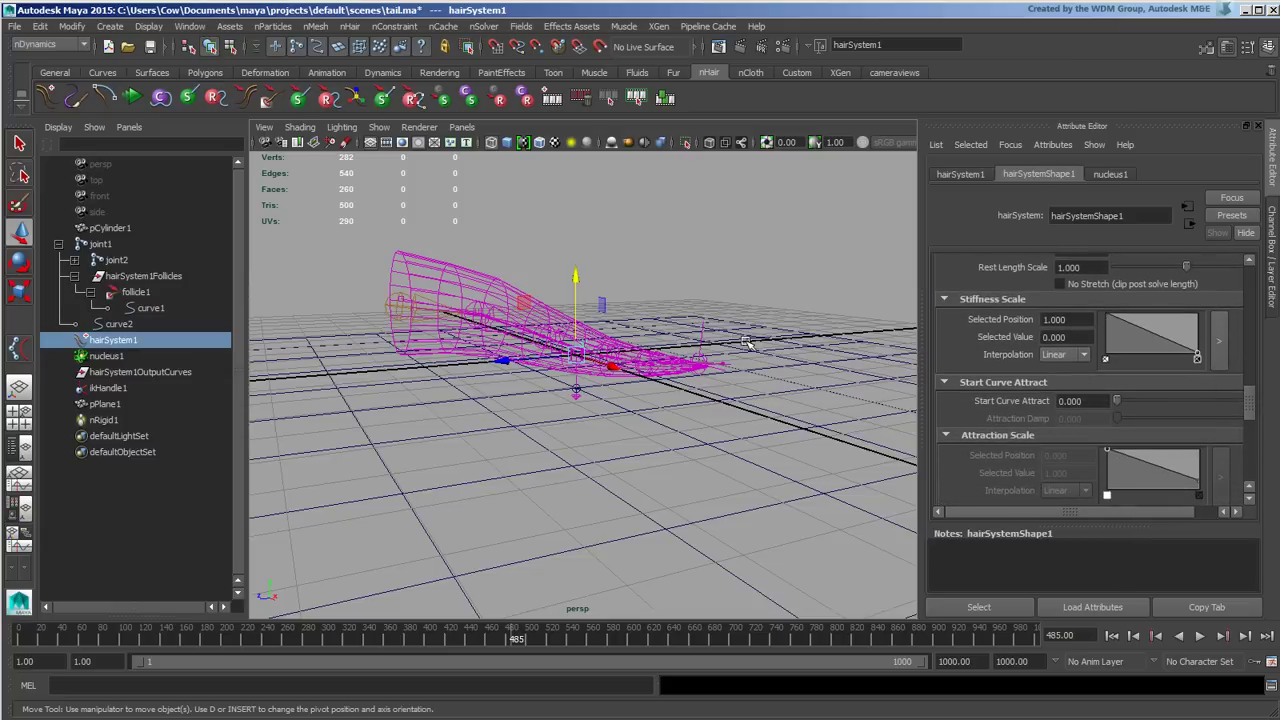
{"action": "mouse_move", "coordinate": [1252, 422]}
{"action": "left_mouse_down"}
{"action": "mouse_move", "coordinate": [1251, 468]}
{"action": "mouse_move", "coordinate": [1262, 466]}
{"action": "left_mouse_up"}
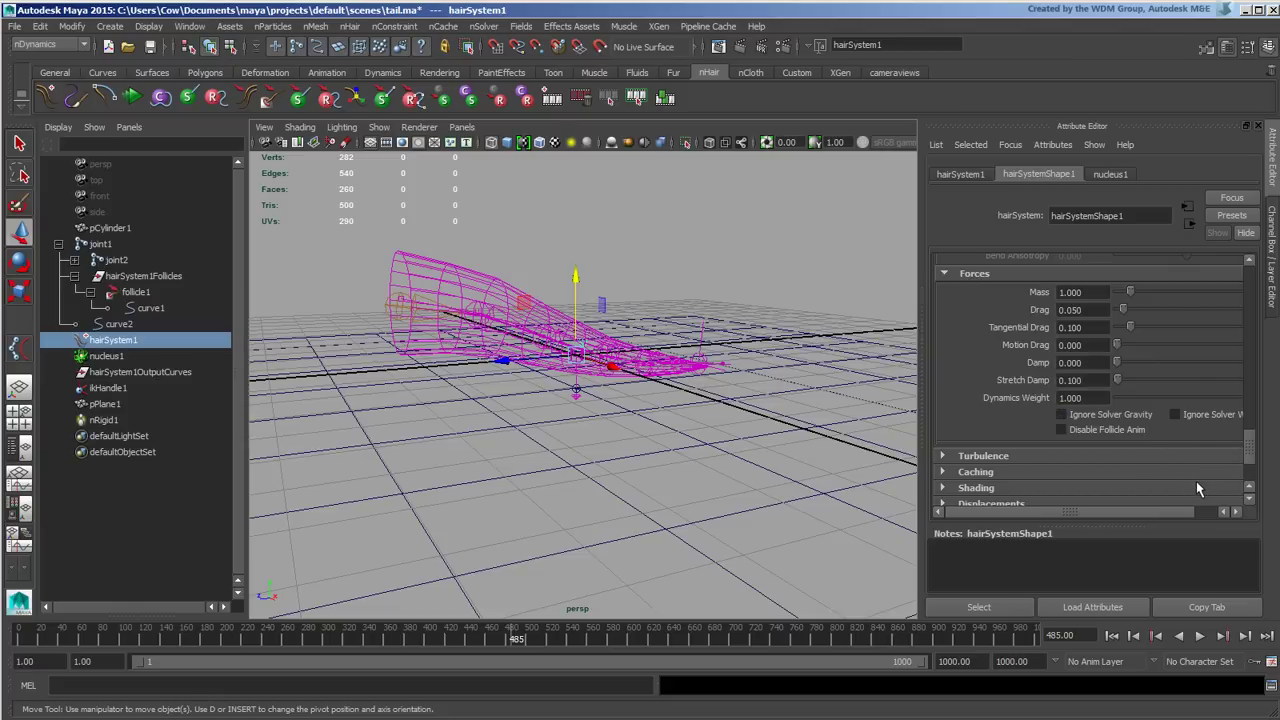
{"action": "scroll", "coordinate": [1258, 470], "scroll_direction": "down", "scroll_amount": 3}
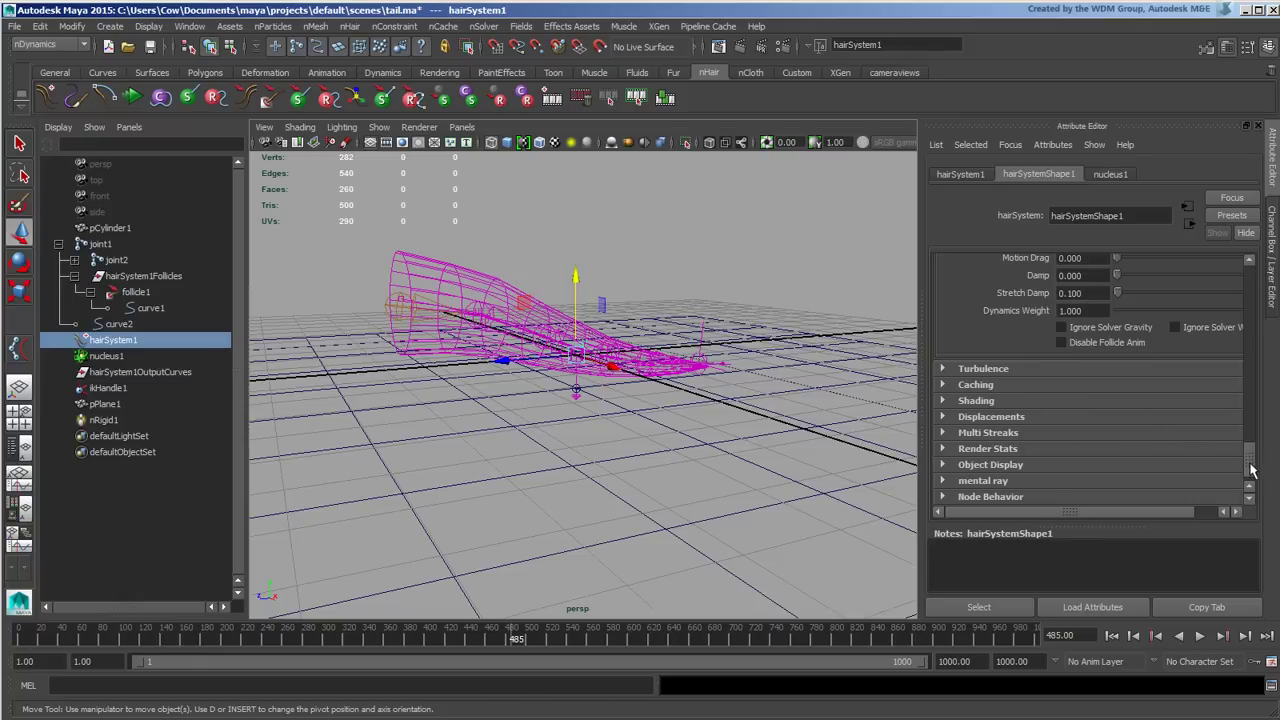
{"action": "left_click_drag", "start_coordinate": [1250, 467], "coordinate": [1265, 290]}
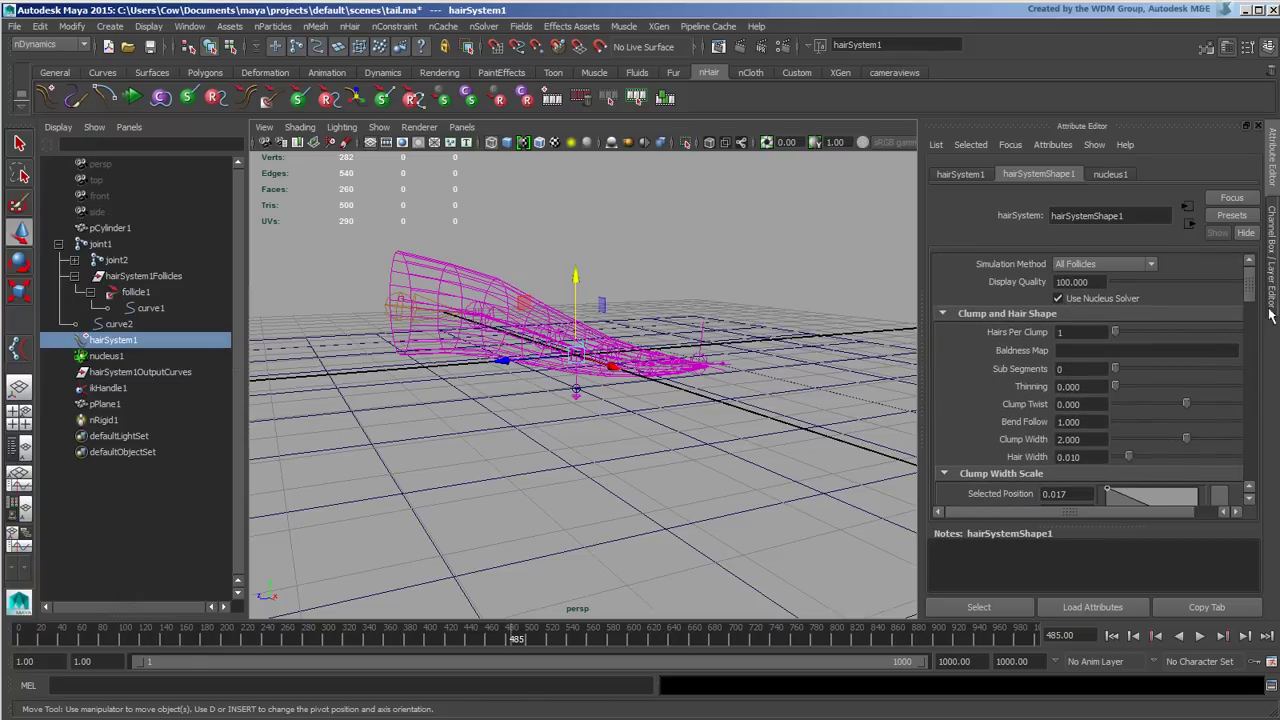
{"action": "left_click", "coordinate": [1112, 176]}
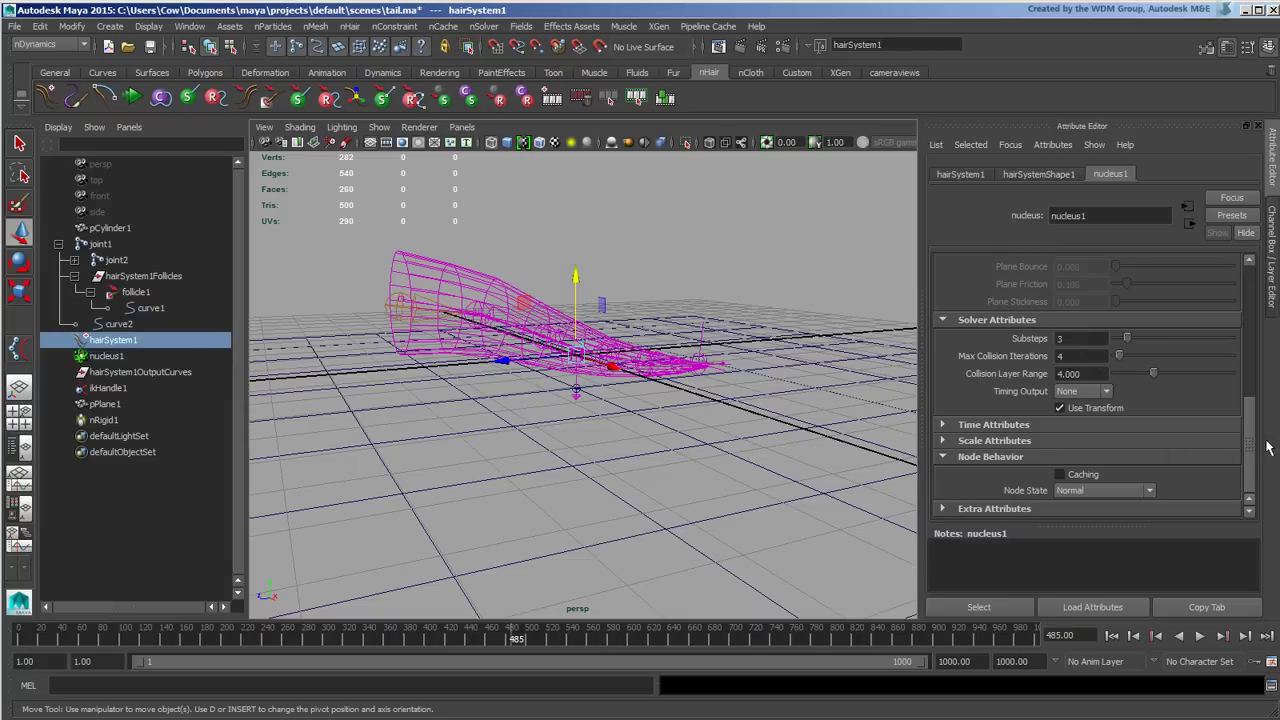
{"action": "scroll", "coordinate": [1136, 390], "scroll_direction": "up", "scroll_amount": 10}
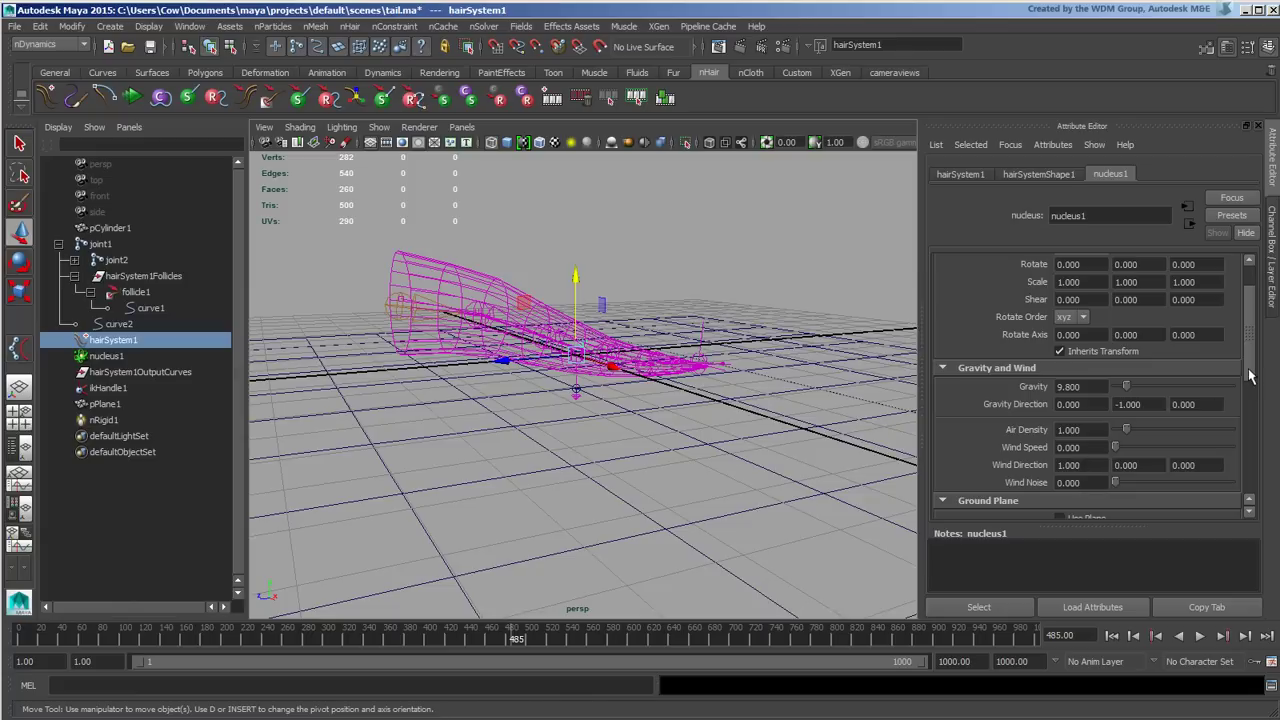
{"action": "left_click_drag", "start_coordinate": [1250, 382], "coordinate": [1262, 340]}
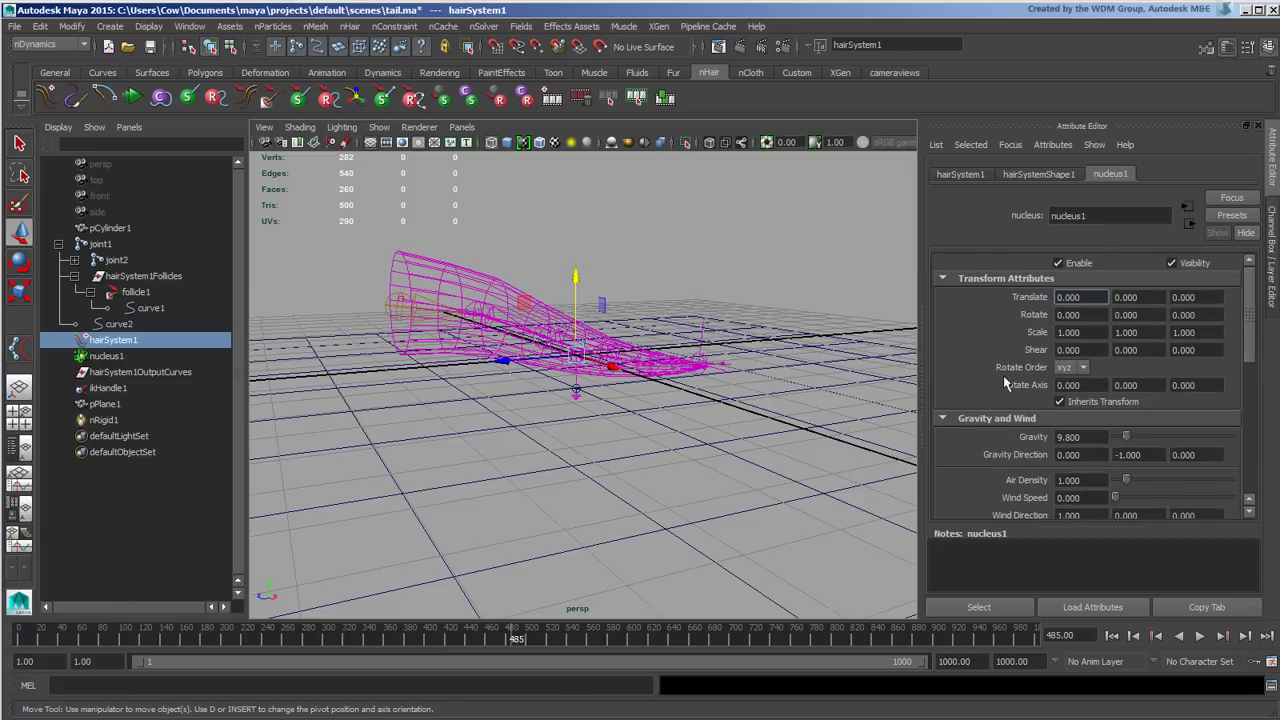